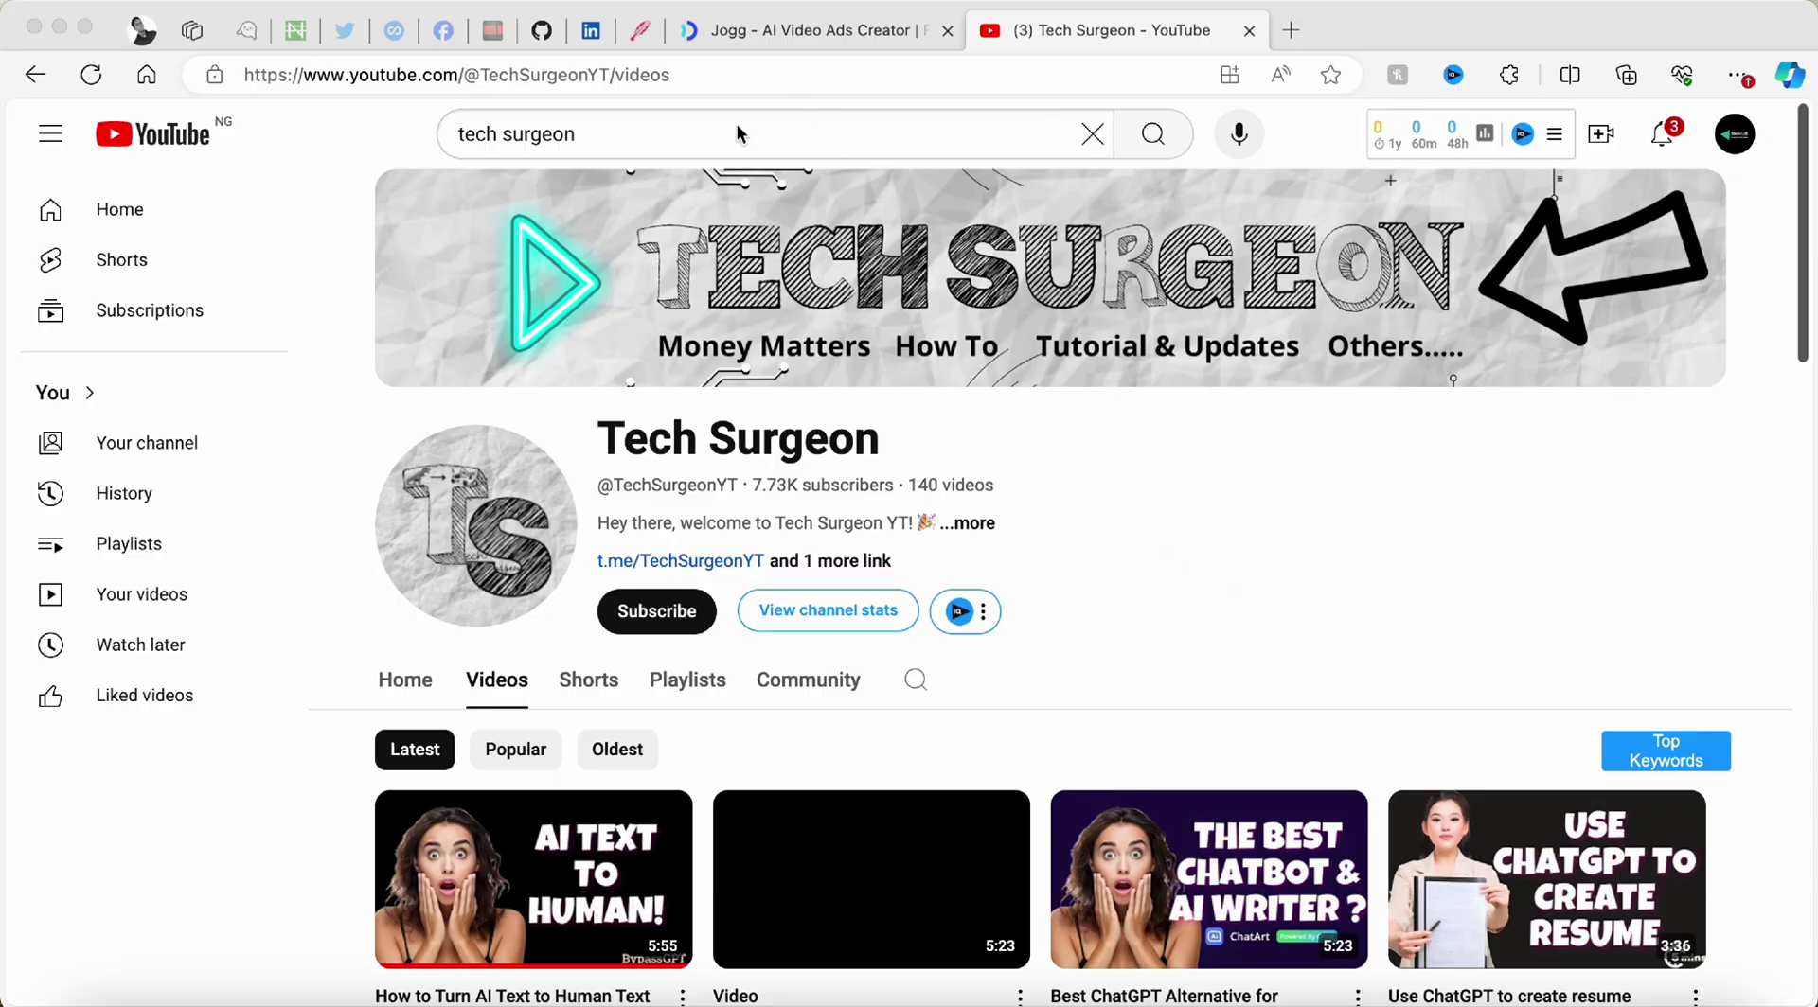
Search Google for 'JoggAI URL to Video' and scroll to the jogg.ai result
left_click(741, 36)
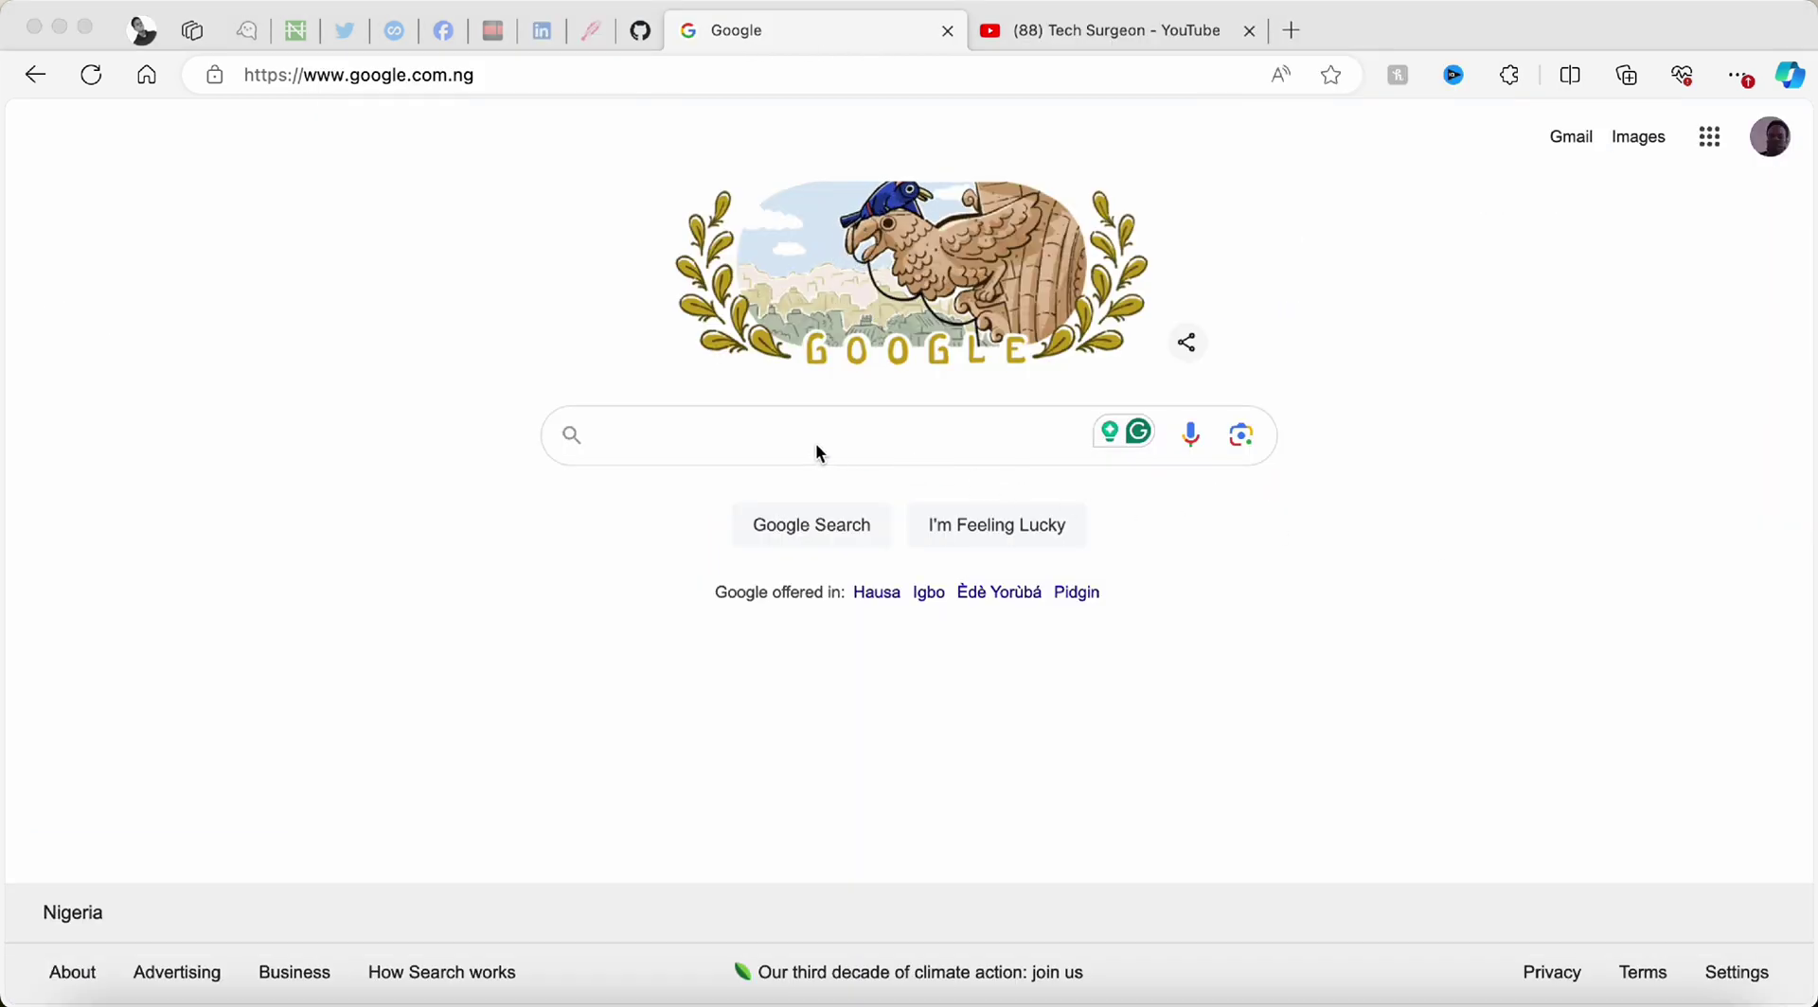
left_click(786, 441)
type("Jo")
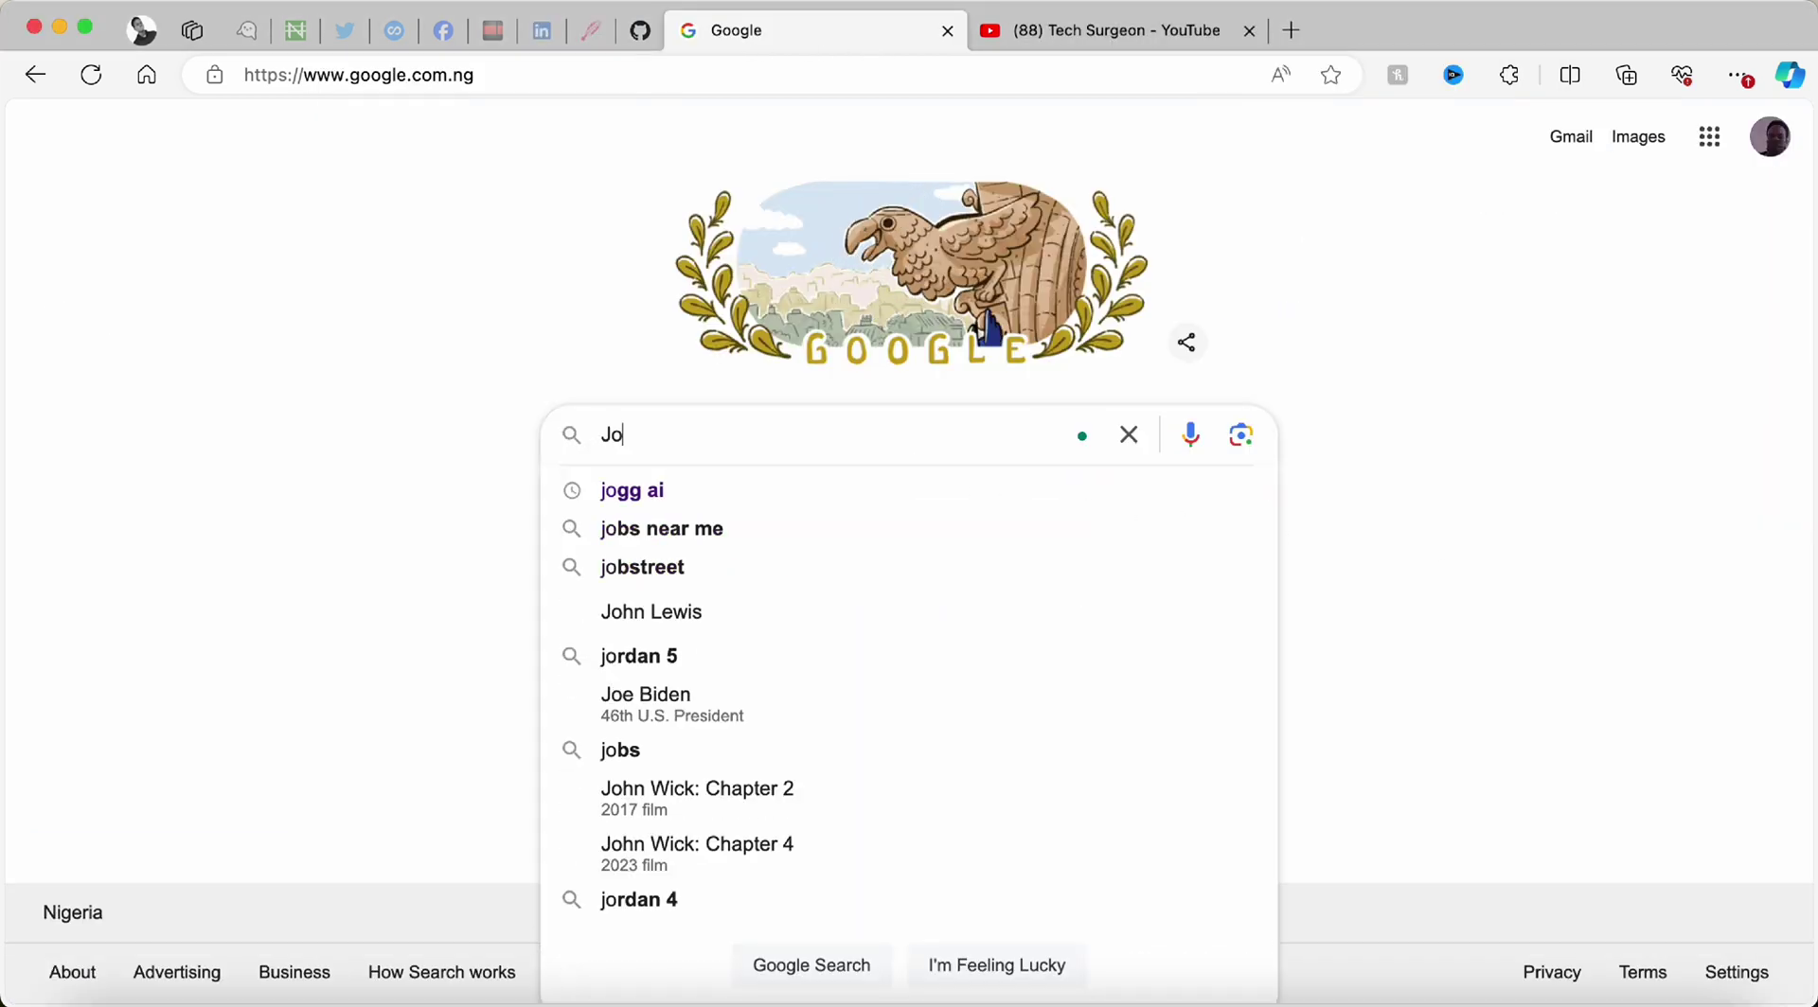
type("ggAI")
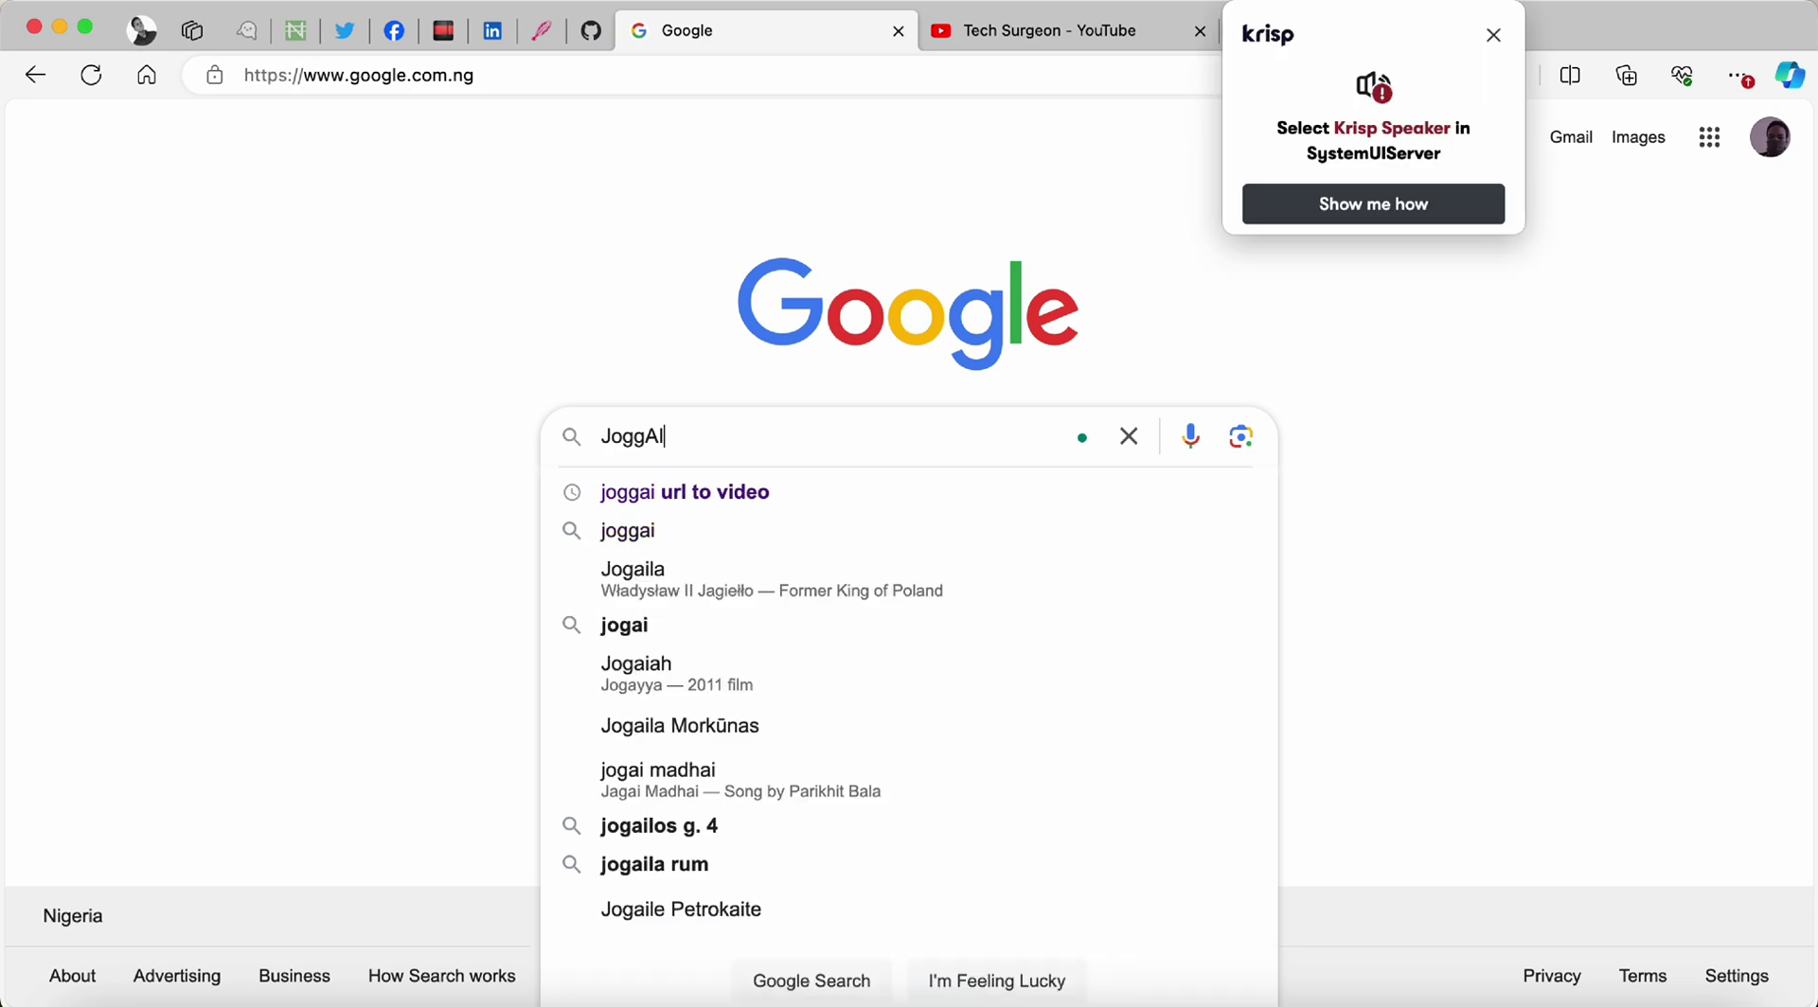
type(" URL ")
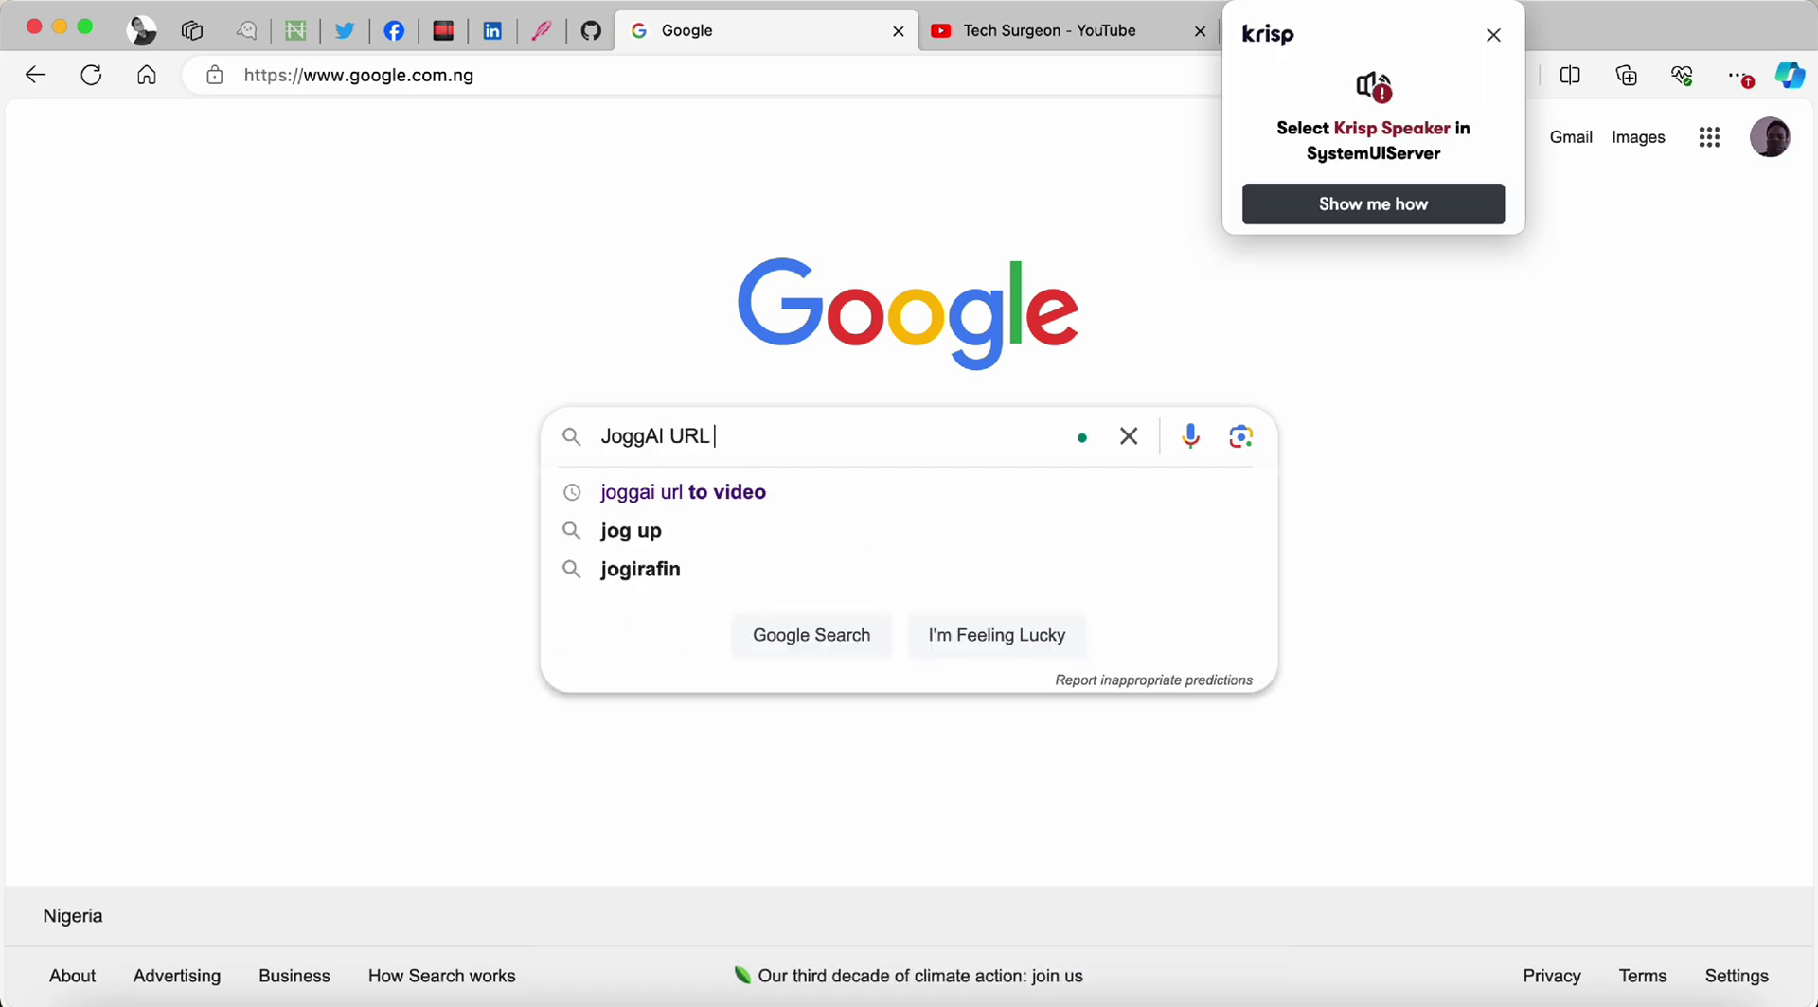
type("to Video")
key("Return")
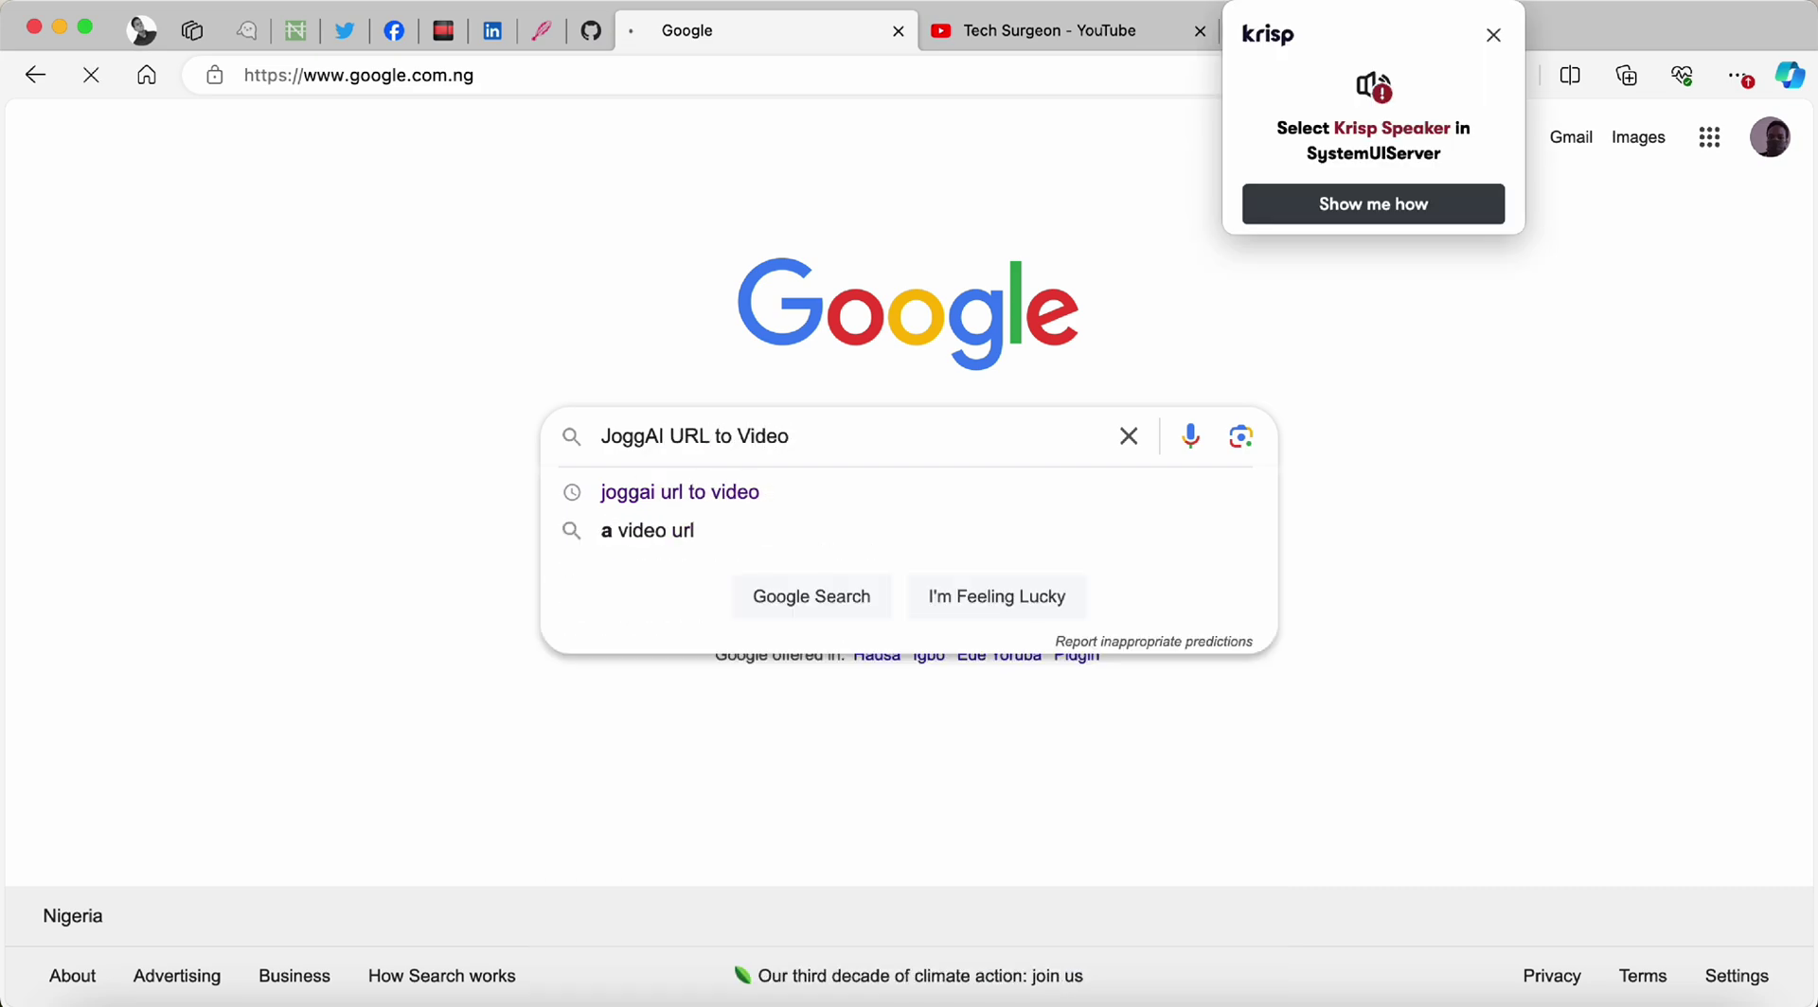
scroll(1221, 792, "down", 10)
scroll(1219, 792, "down", 4)
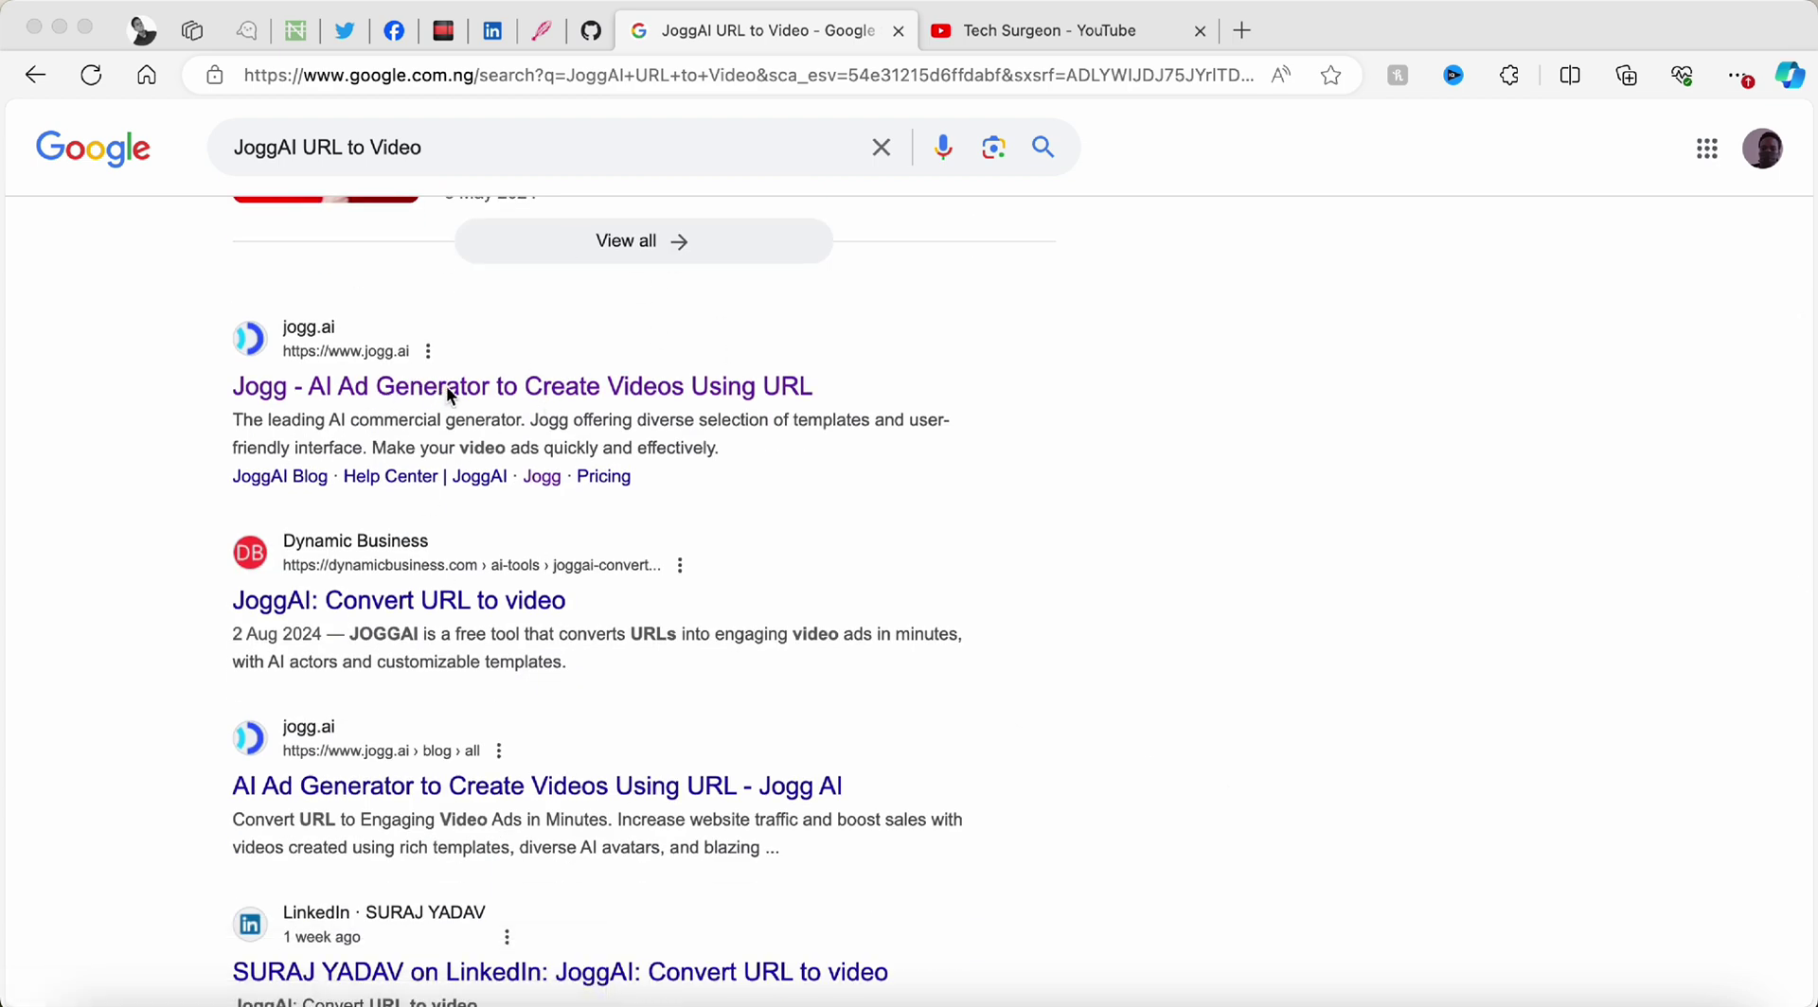
Open the jogg.ai site from the results and sign in with the Google account
left_click(379, 388)
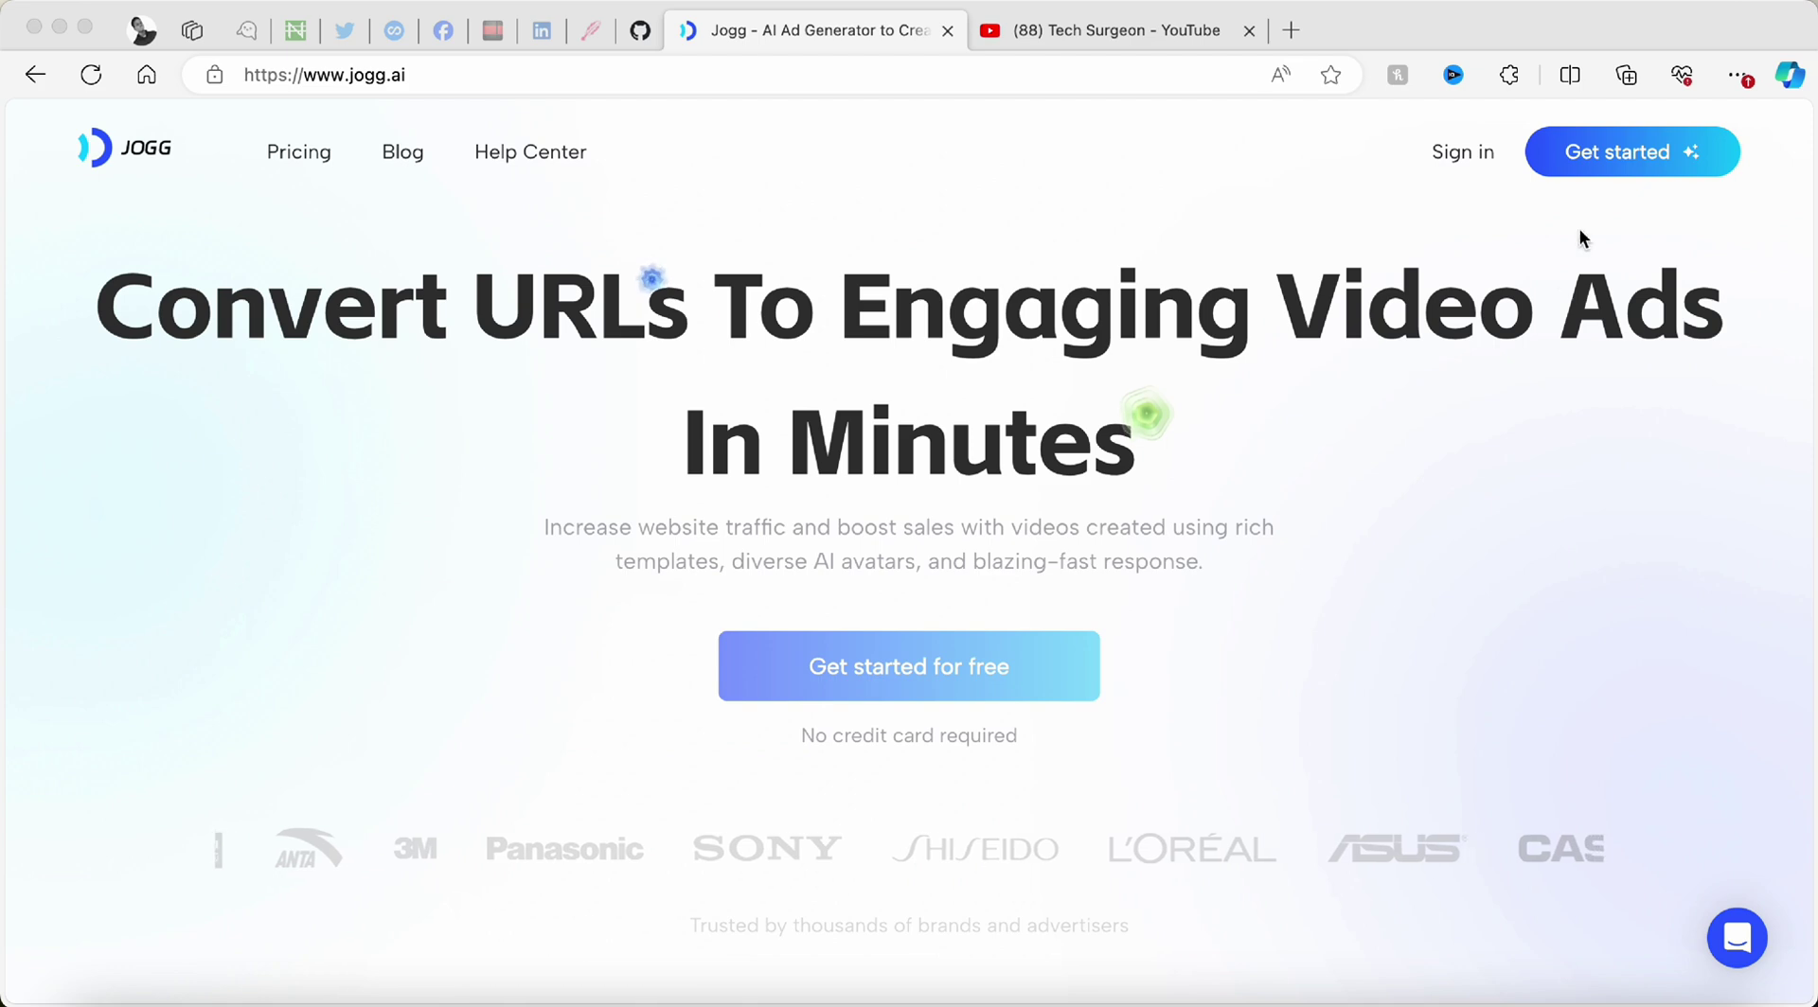
left_click(1486, 151)
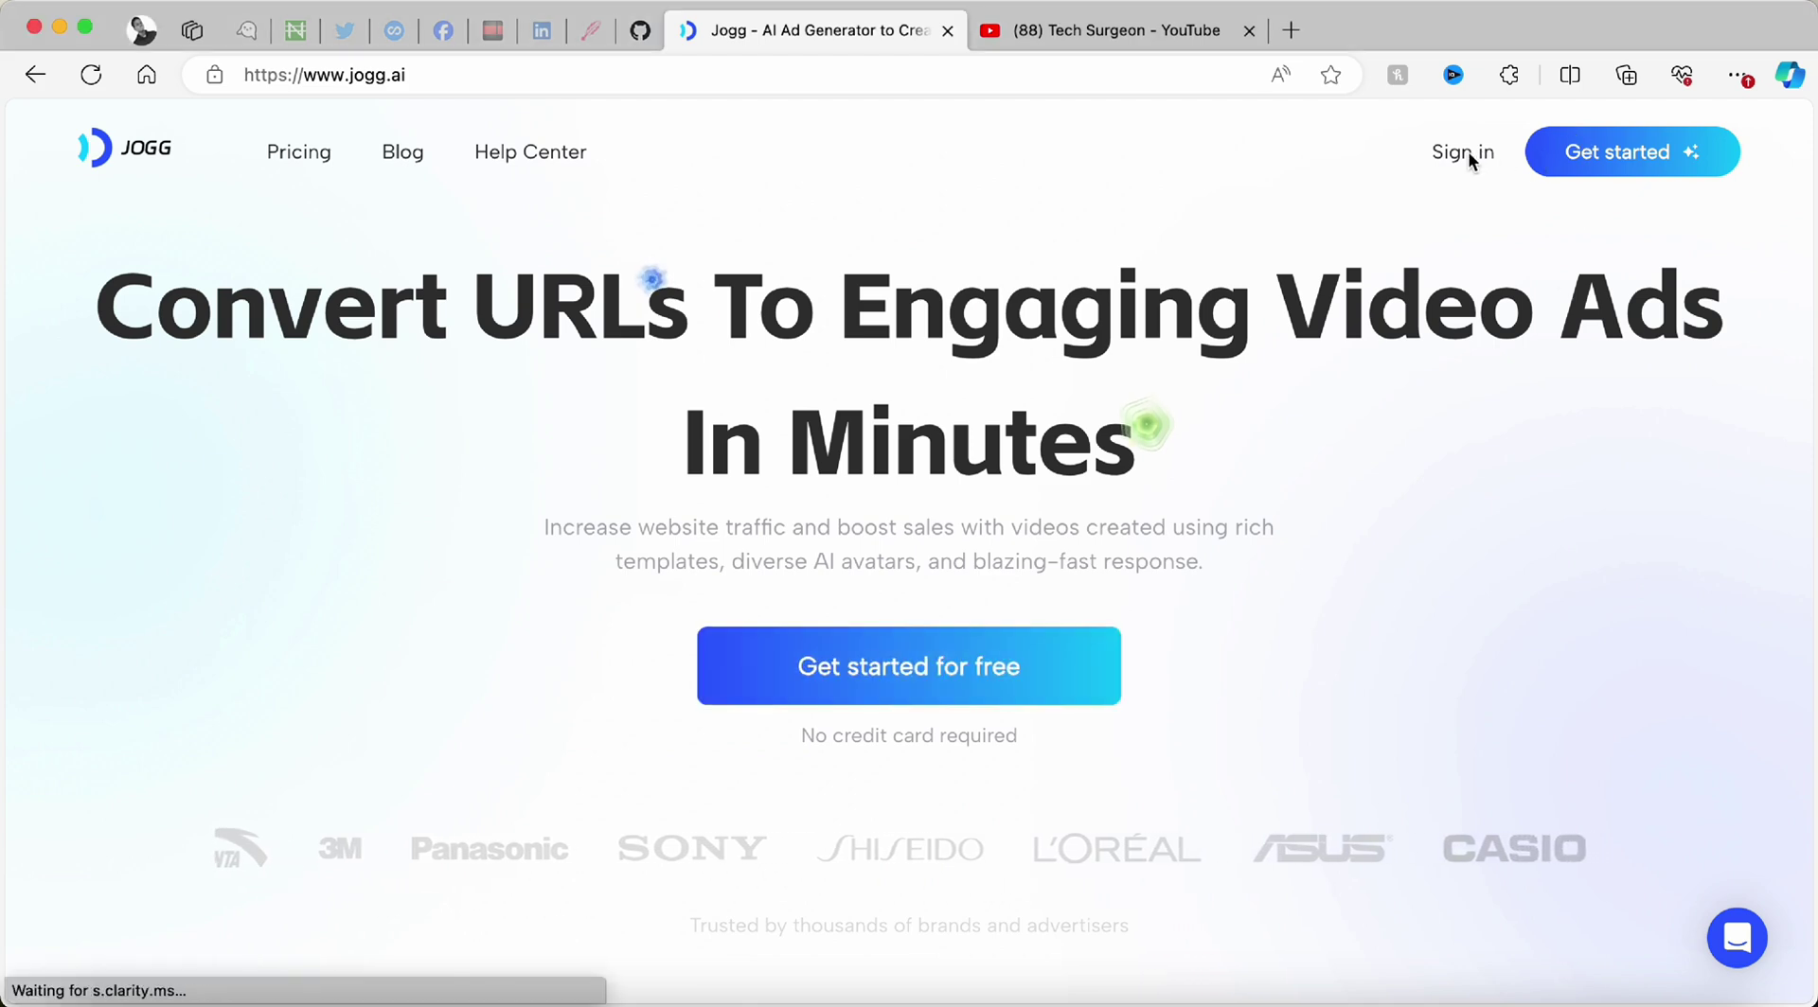
left_click(944, 32)
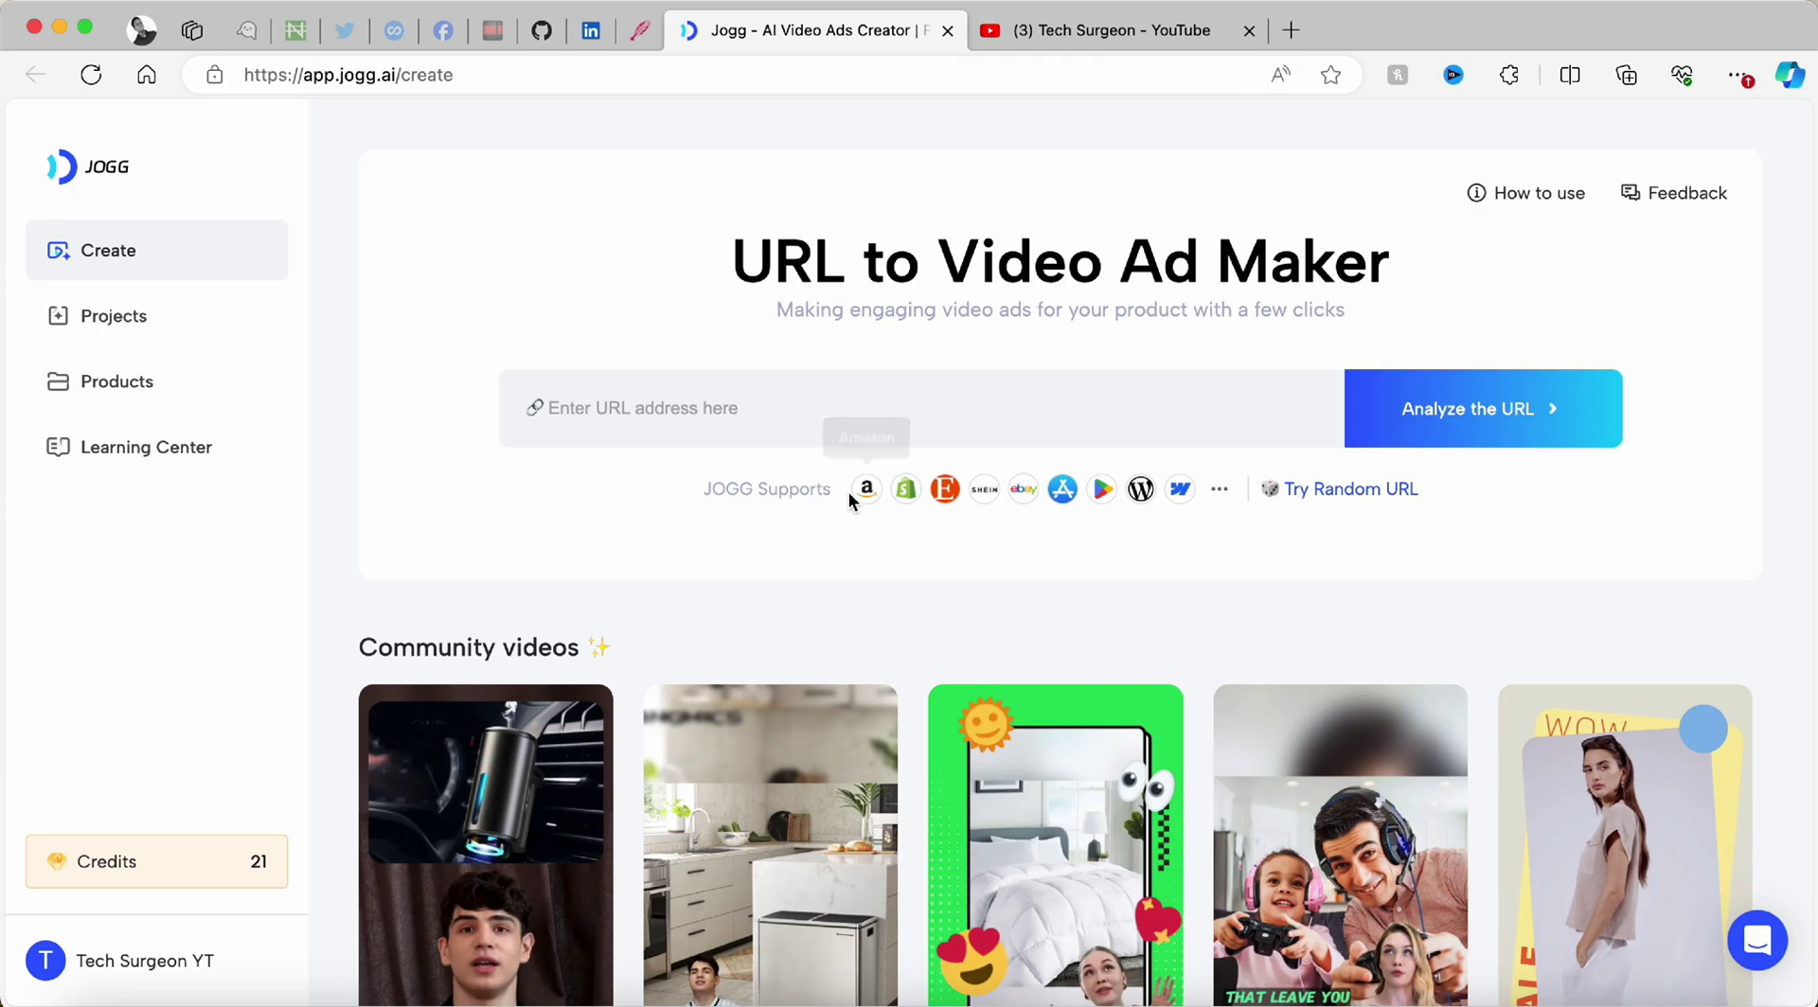
Open the Amazon homepage in a new tab placed next to the Jogg tab
left_click(1290, 29)
type("amazon")
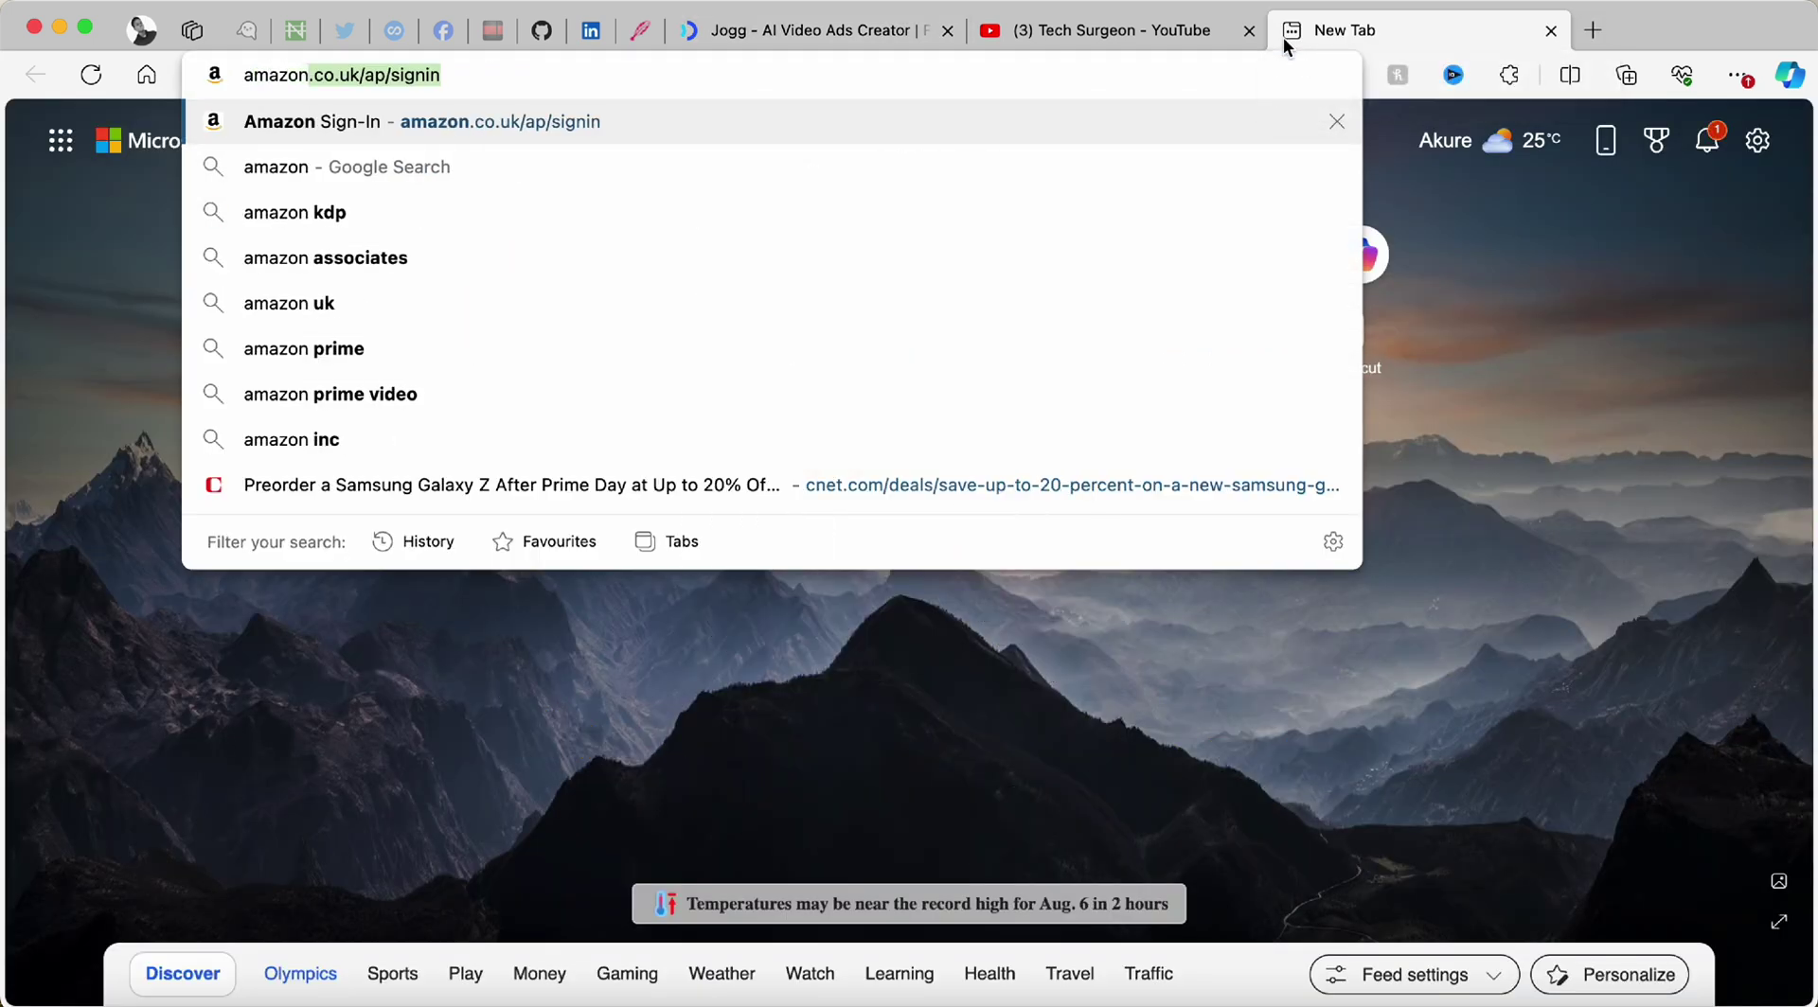
key("Return")
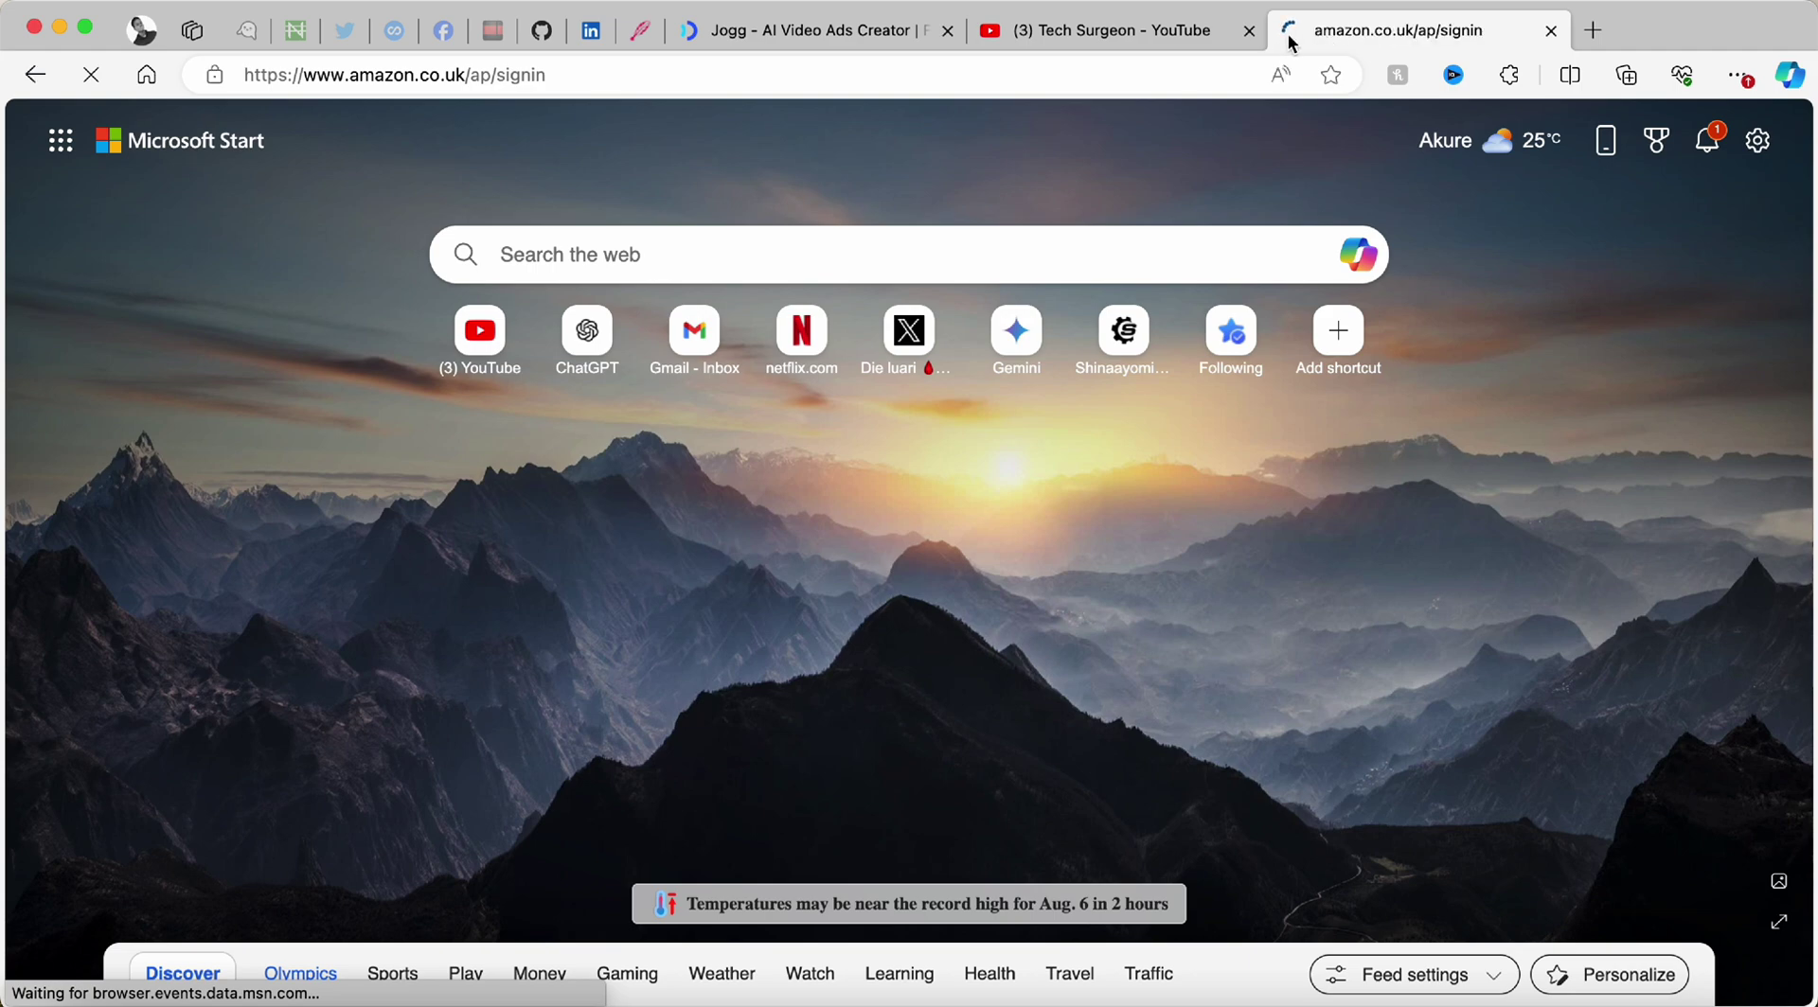
left_click_drag(1288, 32, 1029, 26)
left_click(907, 293)
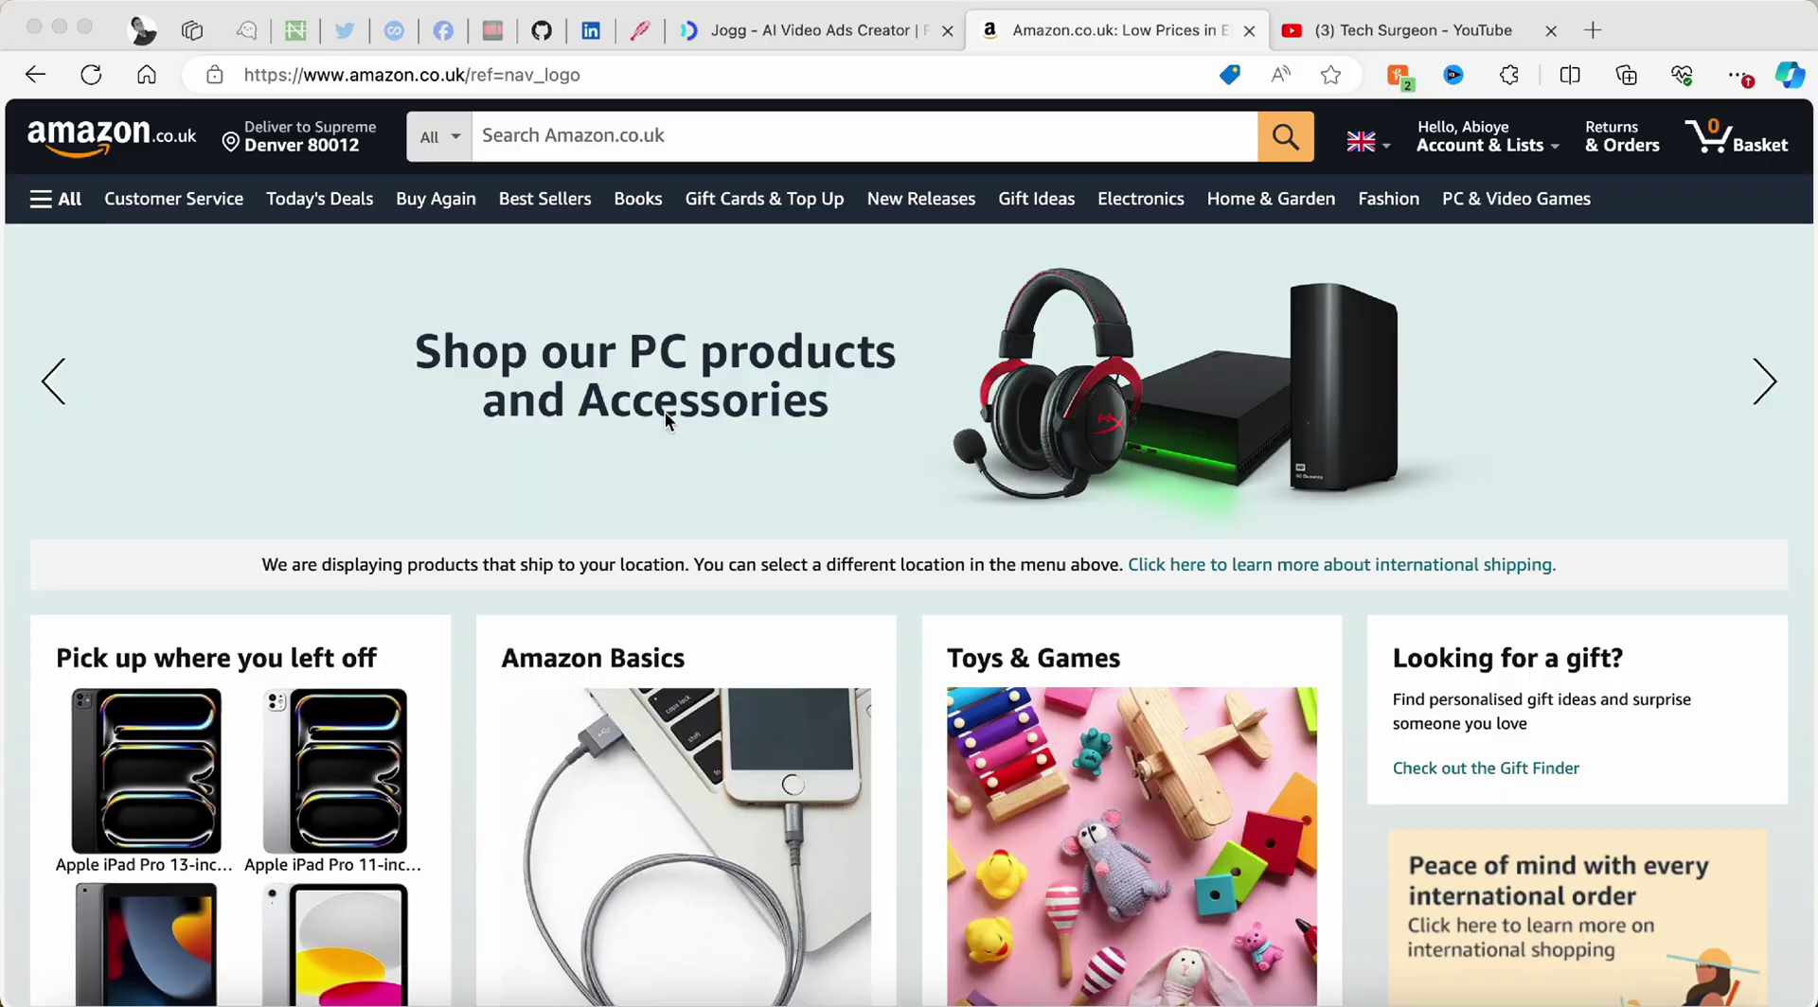
Open the Apple iPad Pro 13-inch (M4) product page and copy its URL
scroll(666, 415, "down", 2)
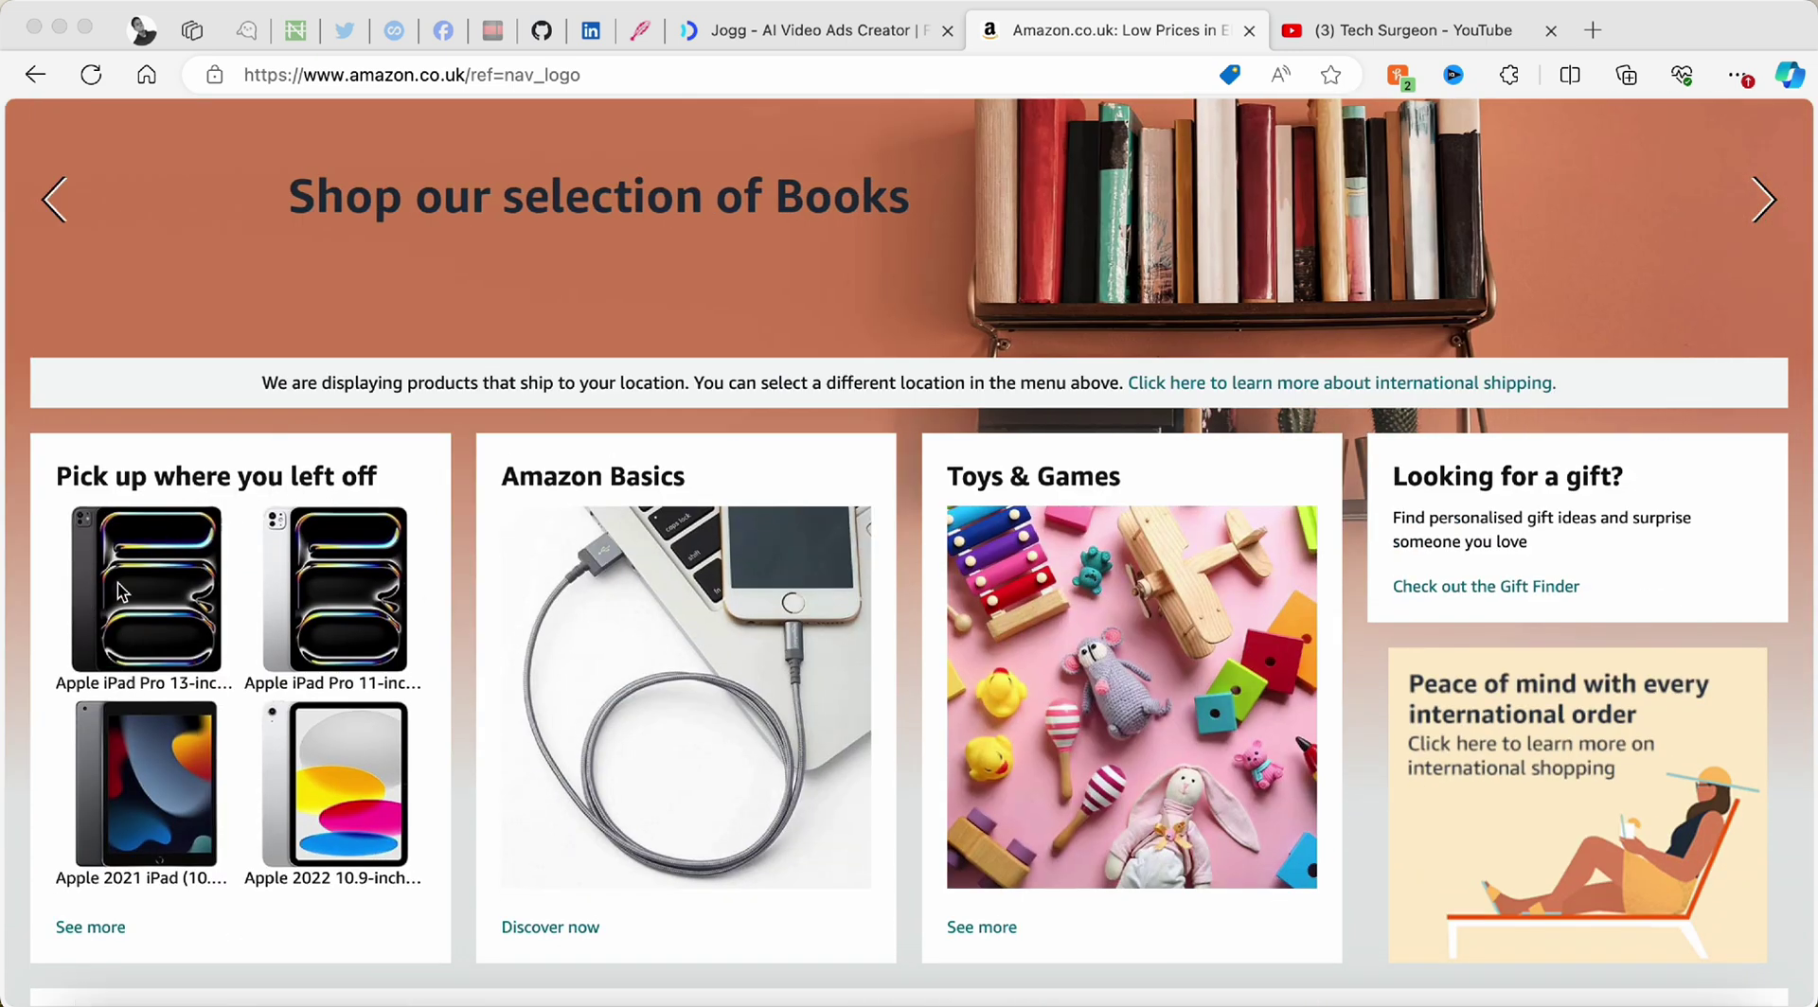
left_click(142, 633)
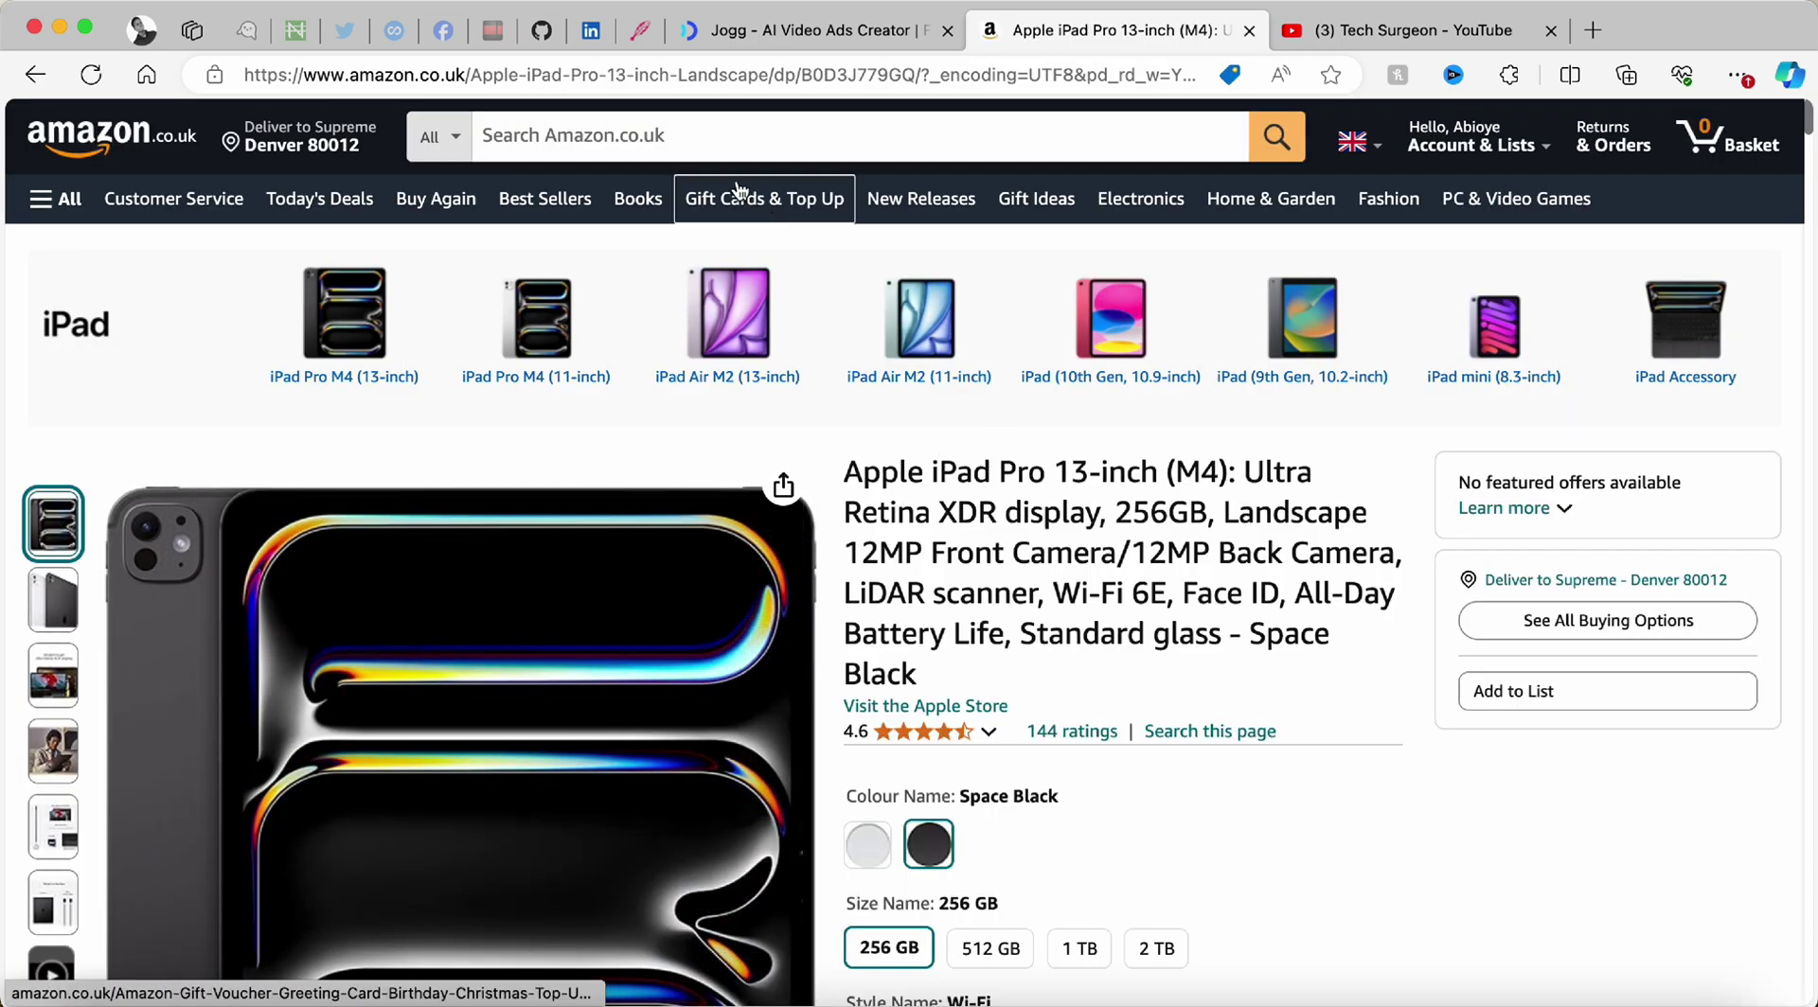
left_click(676, 76)
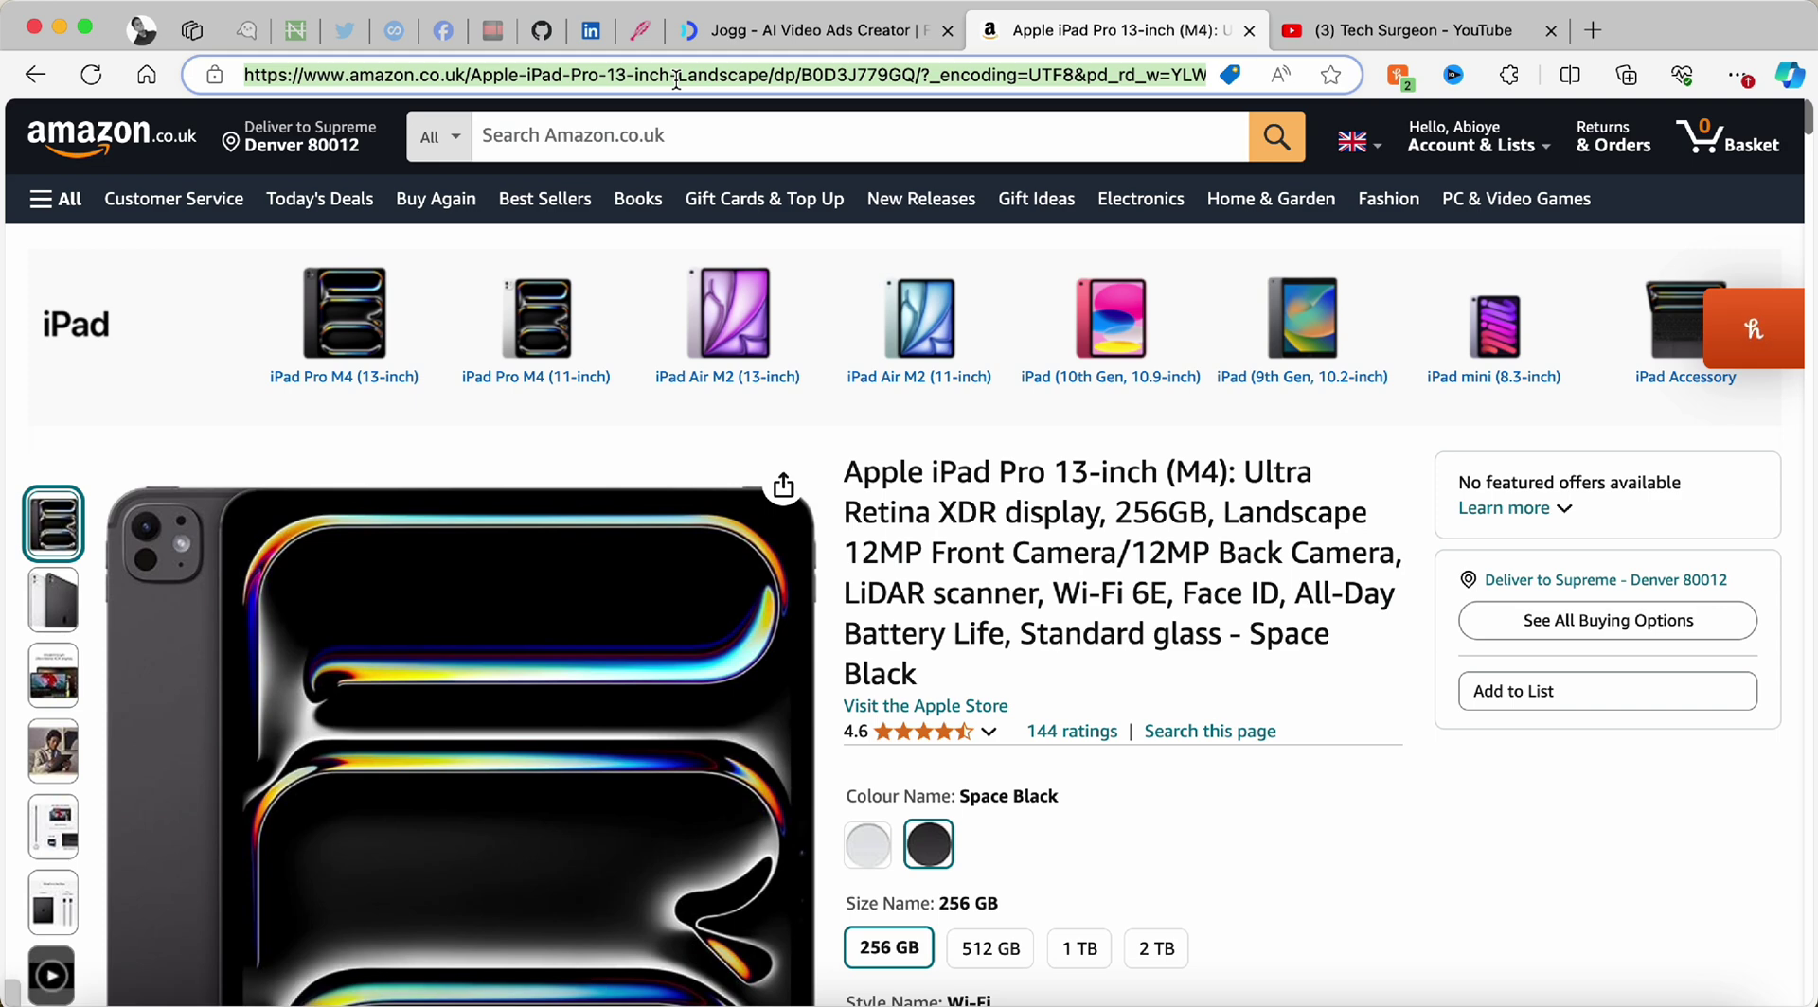
left_click(849, 31)
Paste the Amazon iPad Pro link into the product URL field and analyze it
left_click(778, 406)
key("super+v")
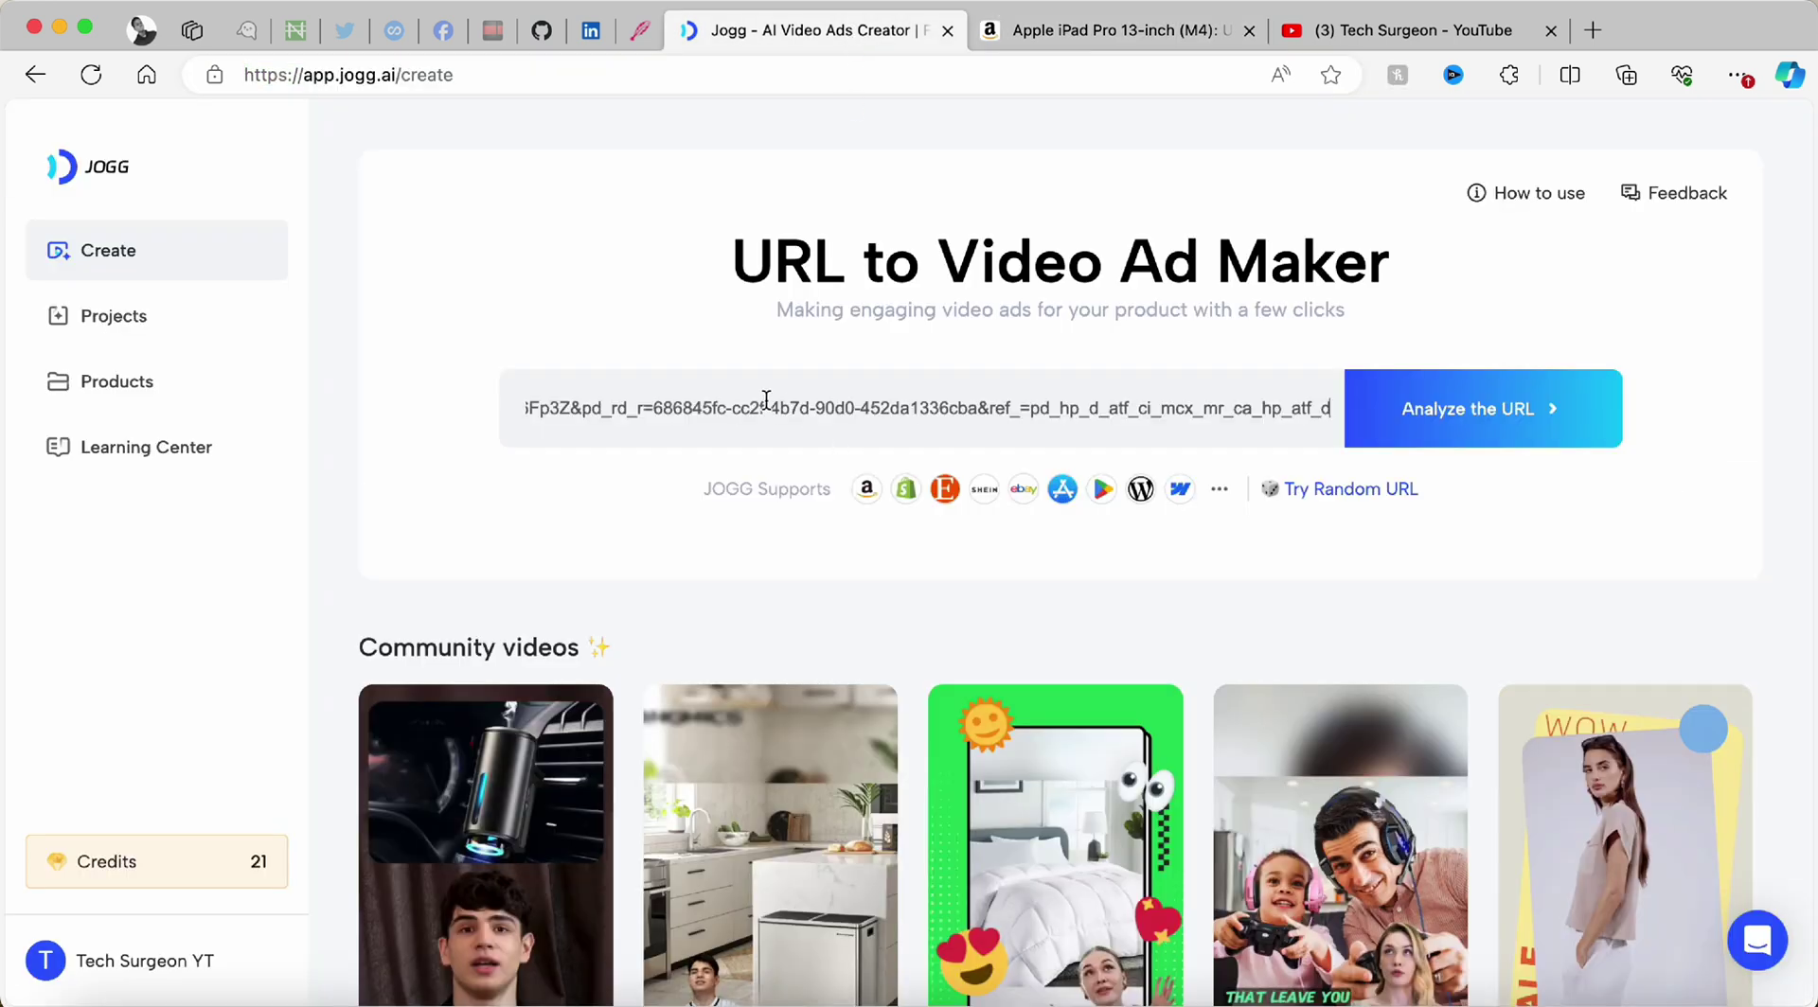
left_click(1491, 412)
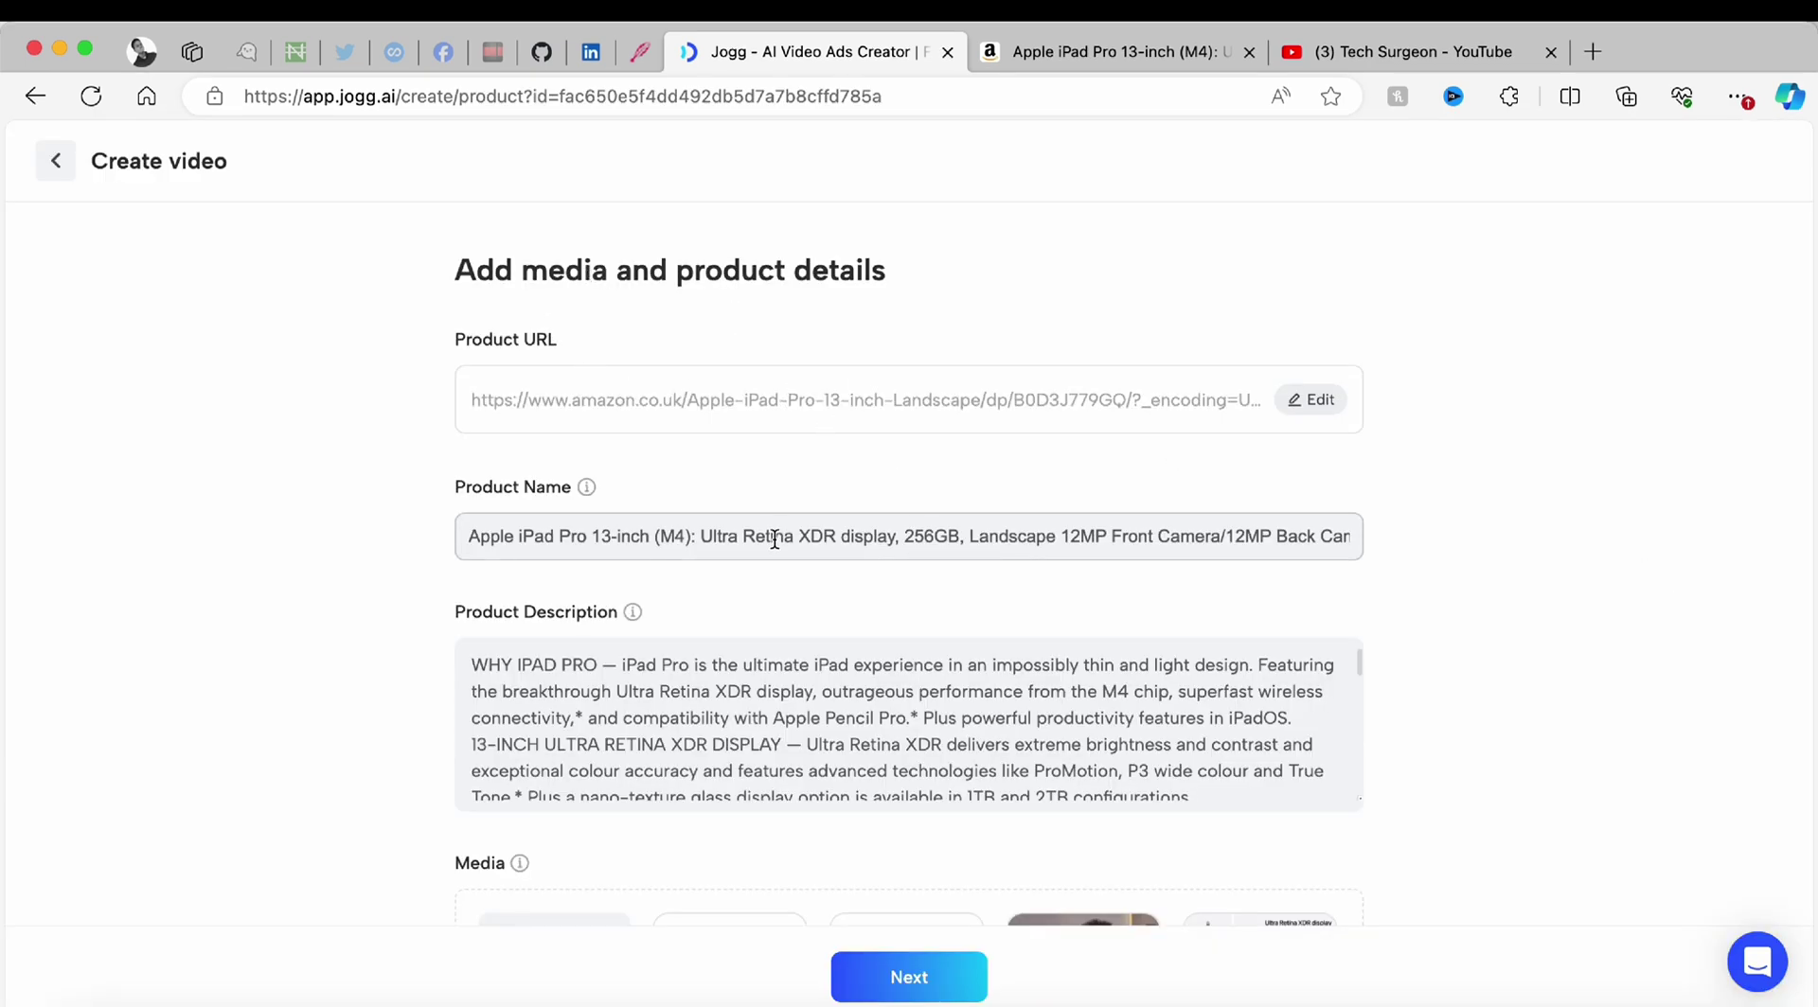
Check the extracted product name, description and 7 media items against the Amazon page
scroll(1498, 689, "down", 2)
scroll(1002, 556, "down", 5)
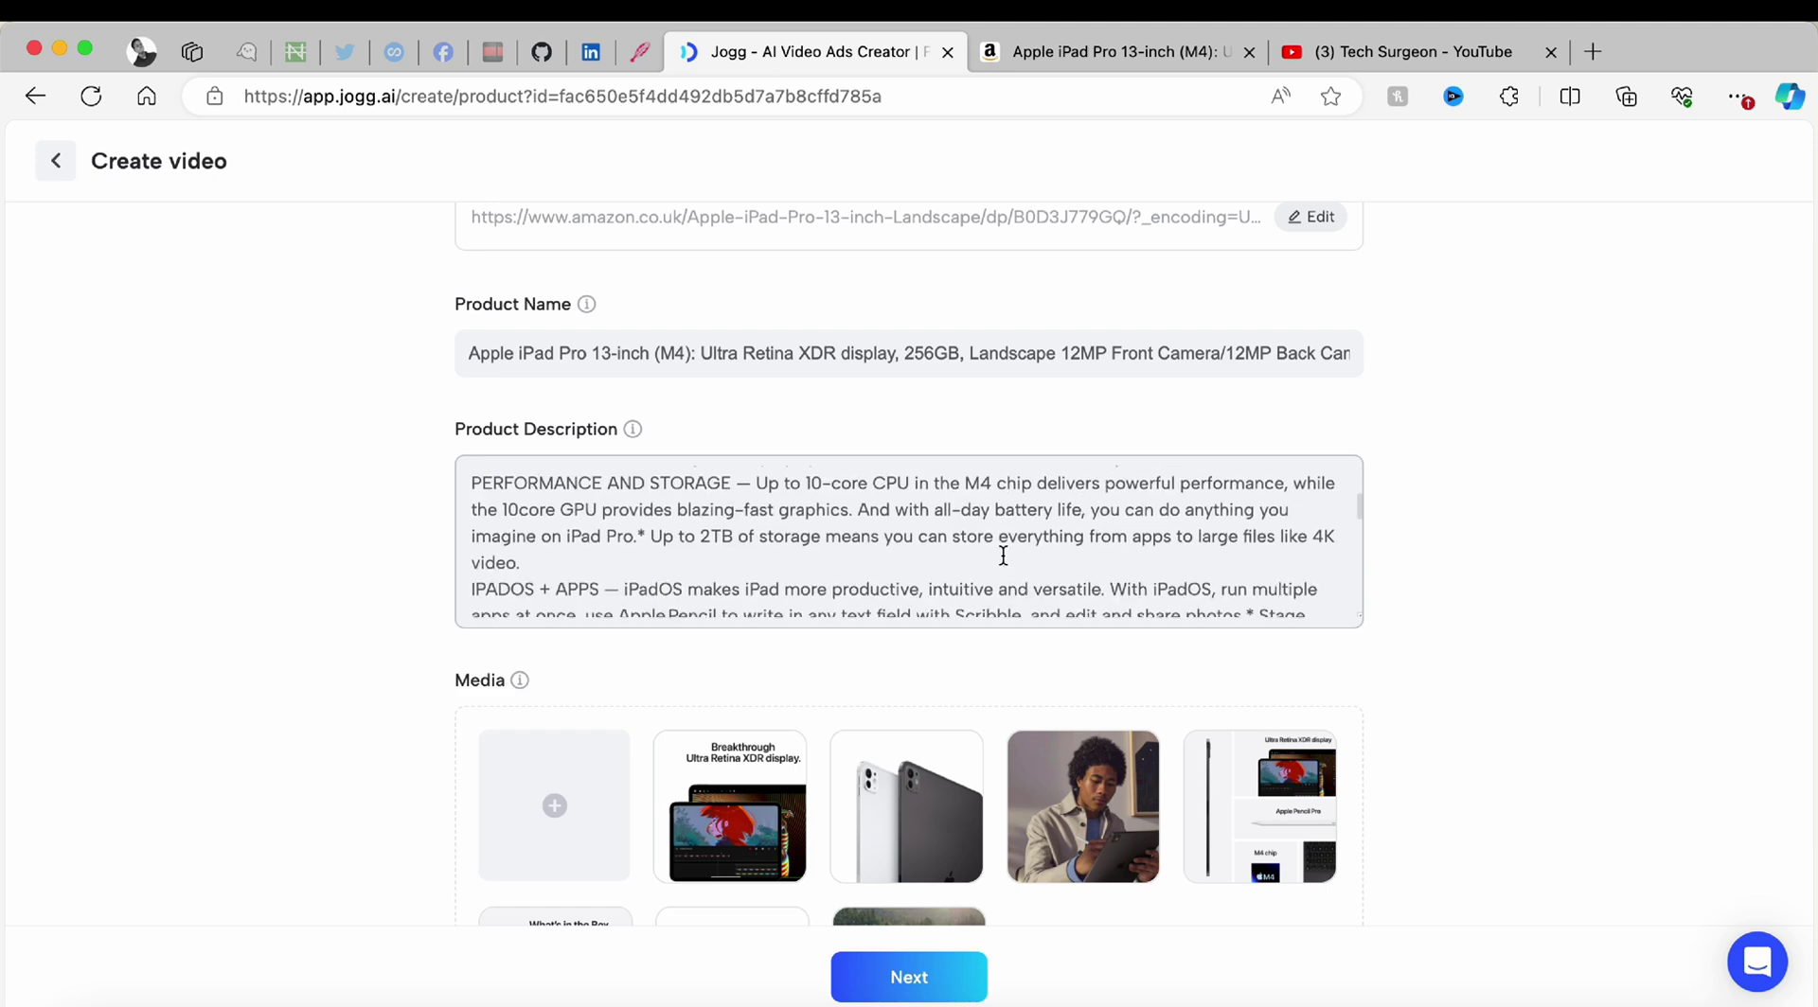
scroll(1003, 555, "down", 6)
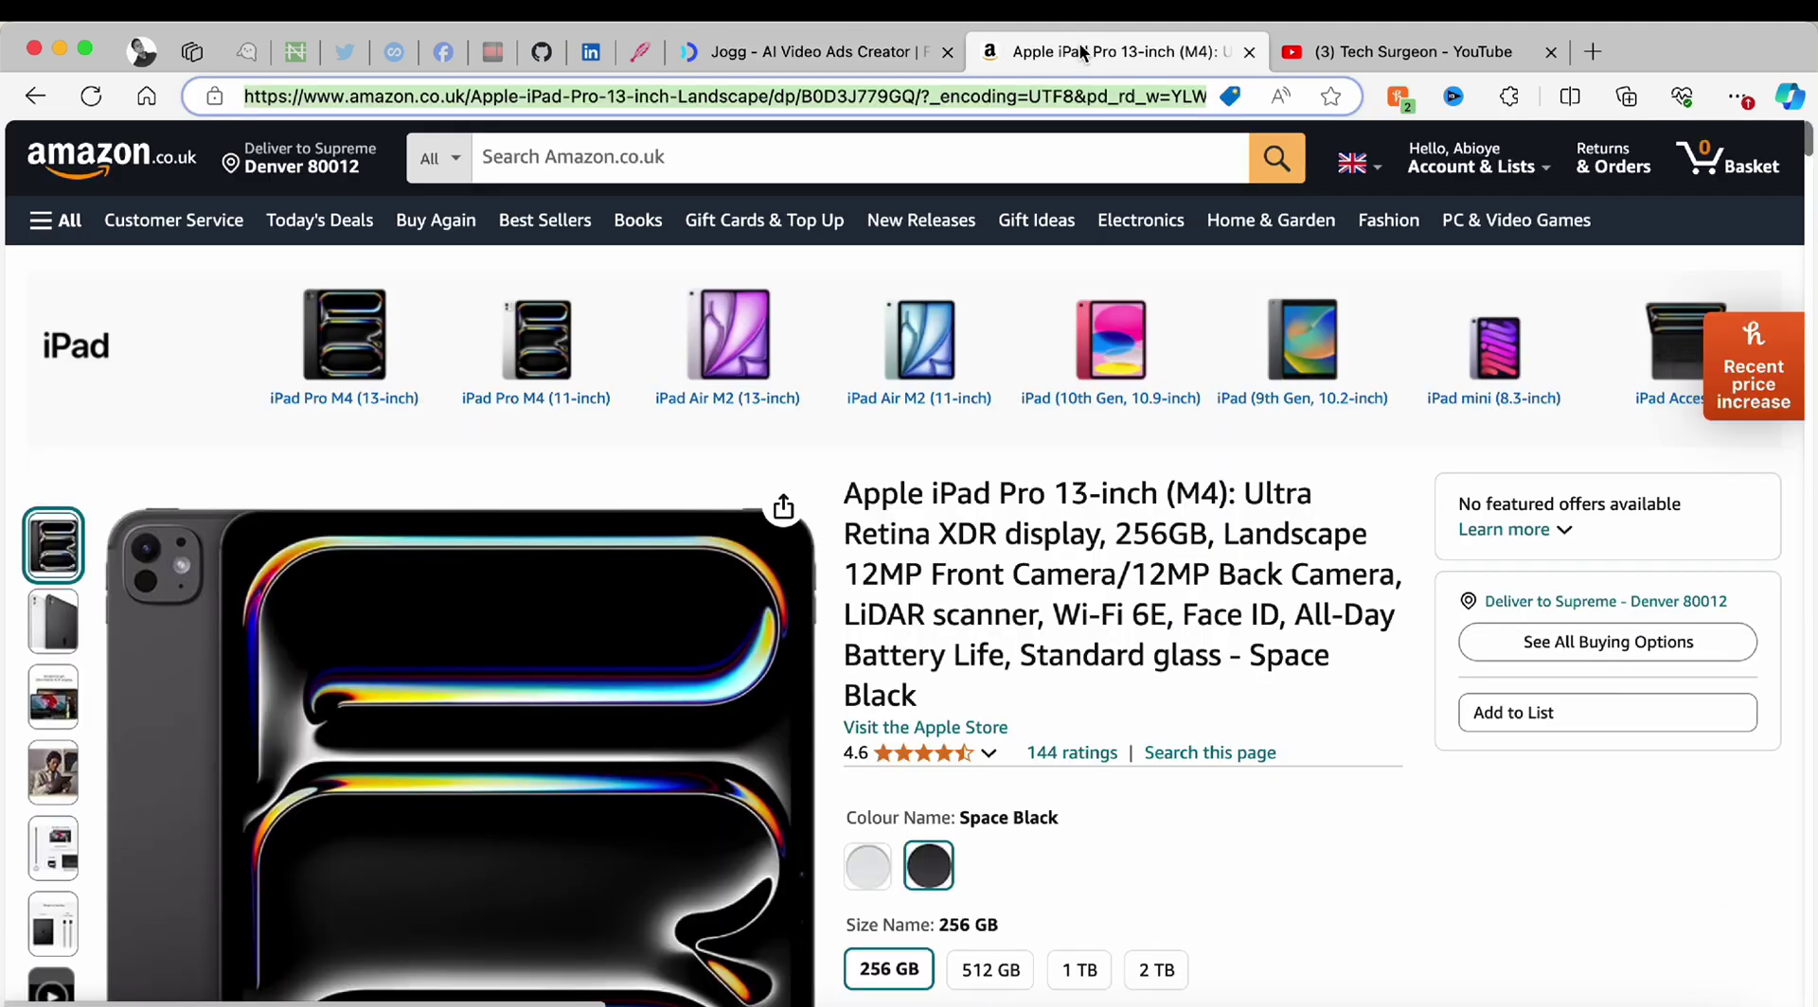
left_click(1085, 54)
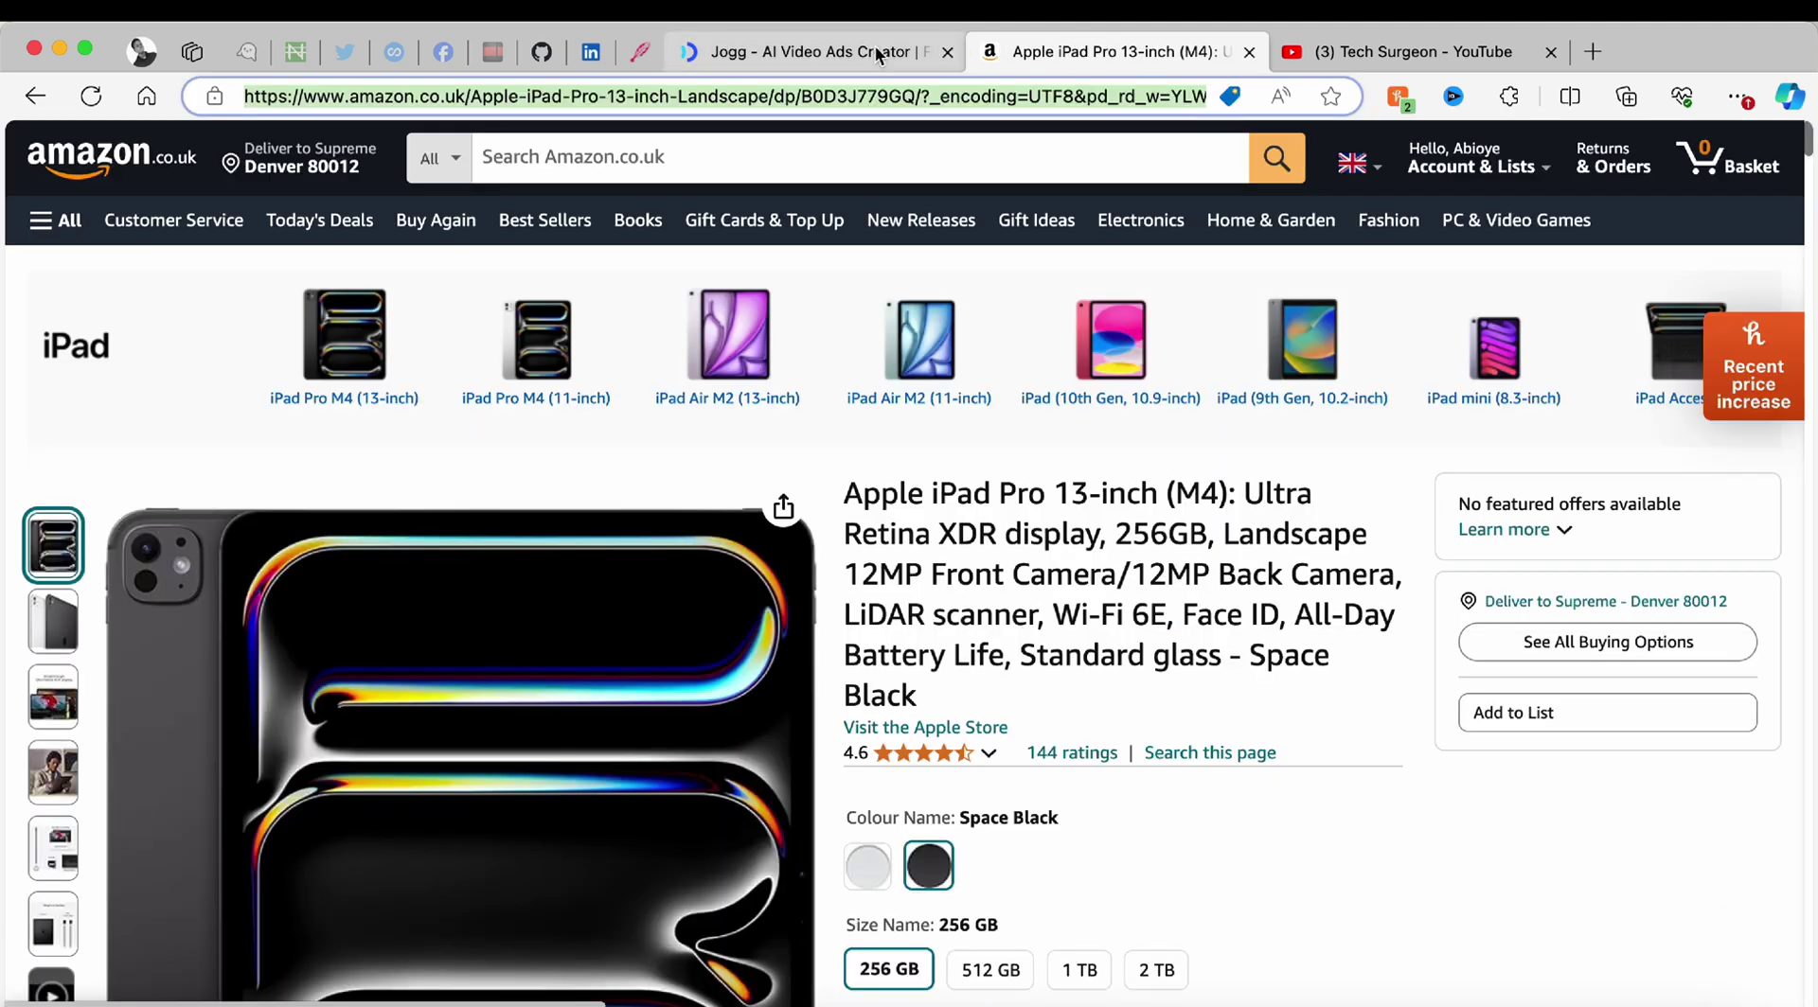
left_click(879, 55)
scroll(1526, 758, "down", 3)
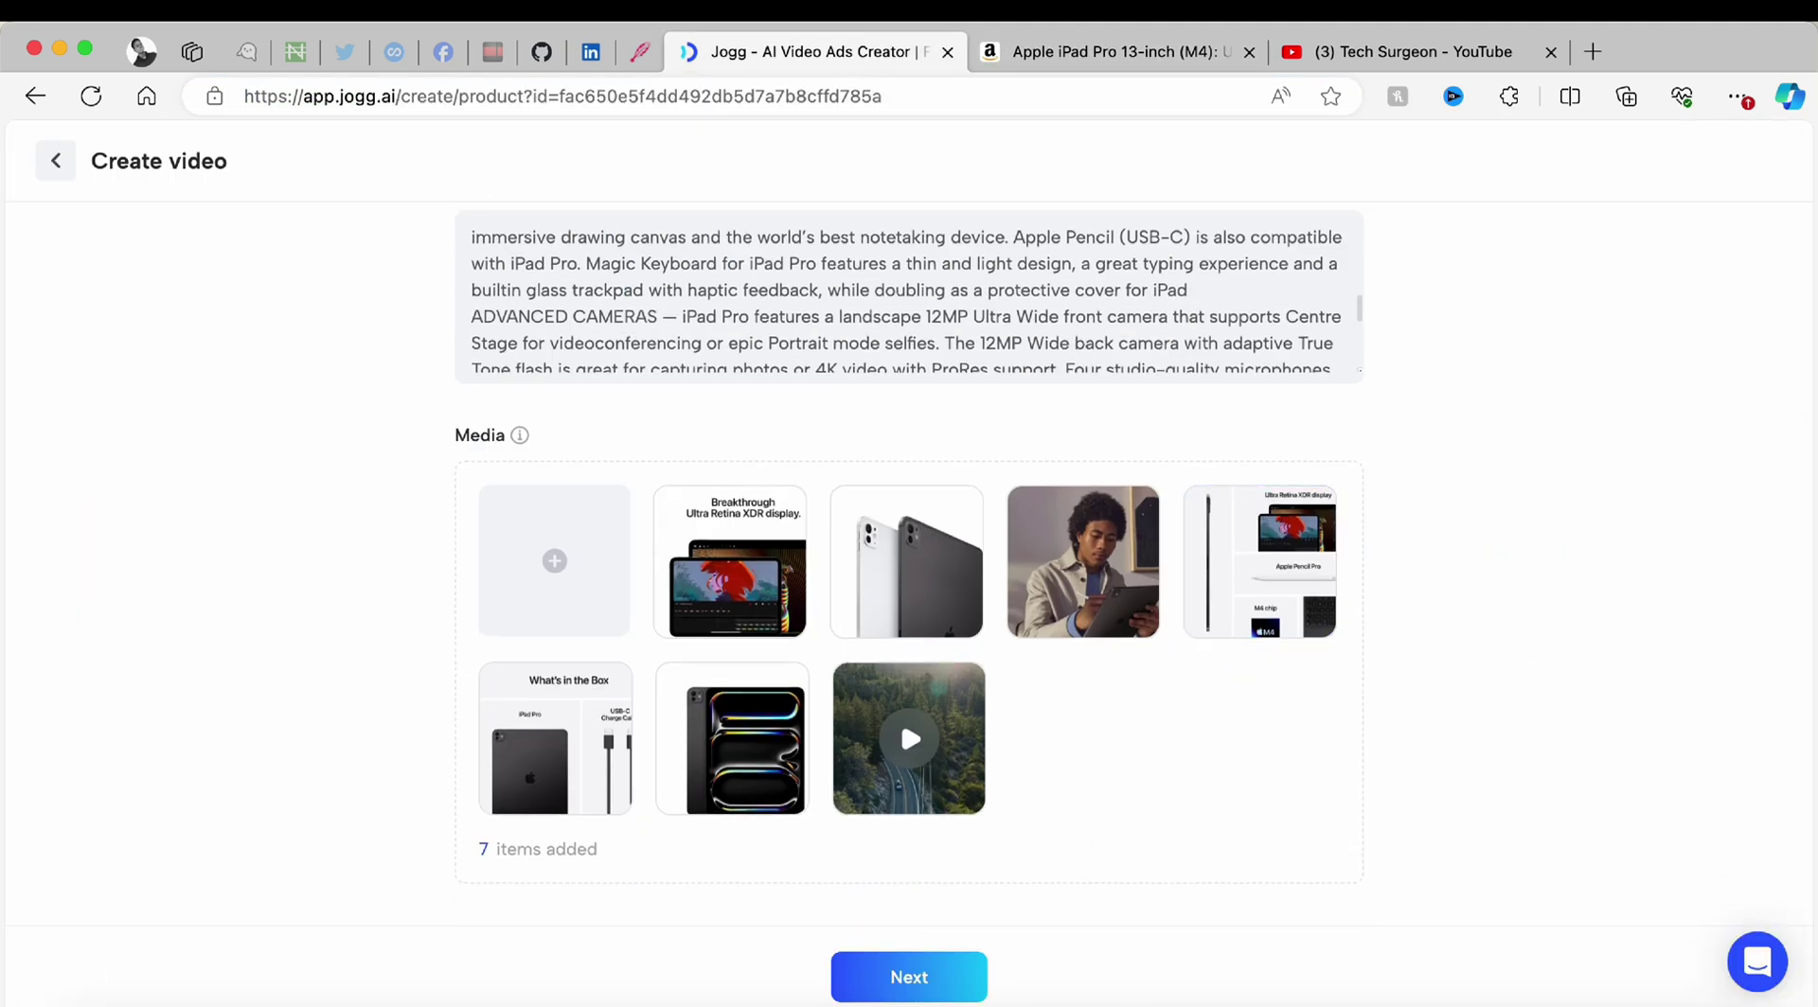
left_click(1144, 54)
left_click(741, 51)
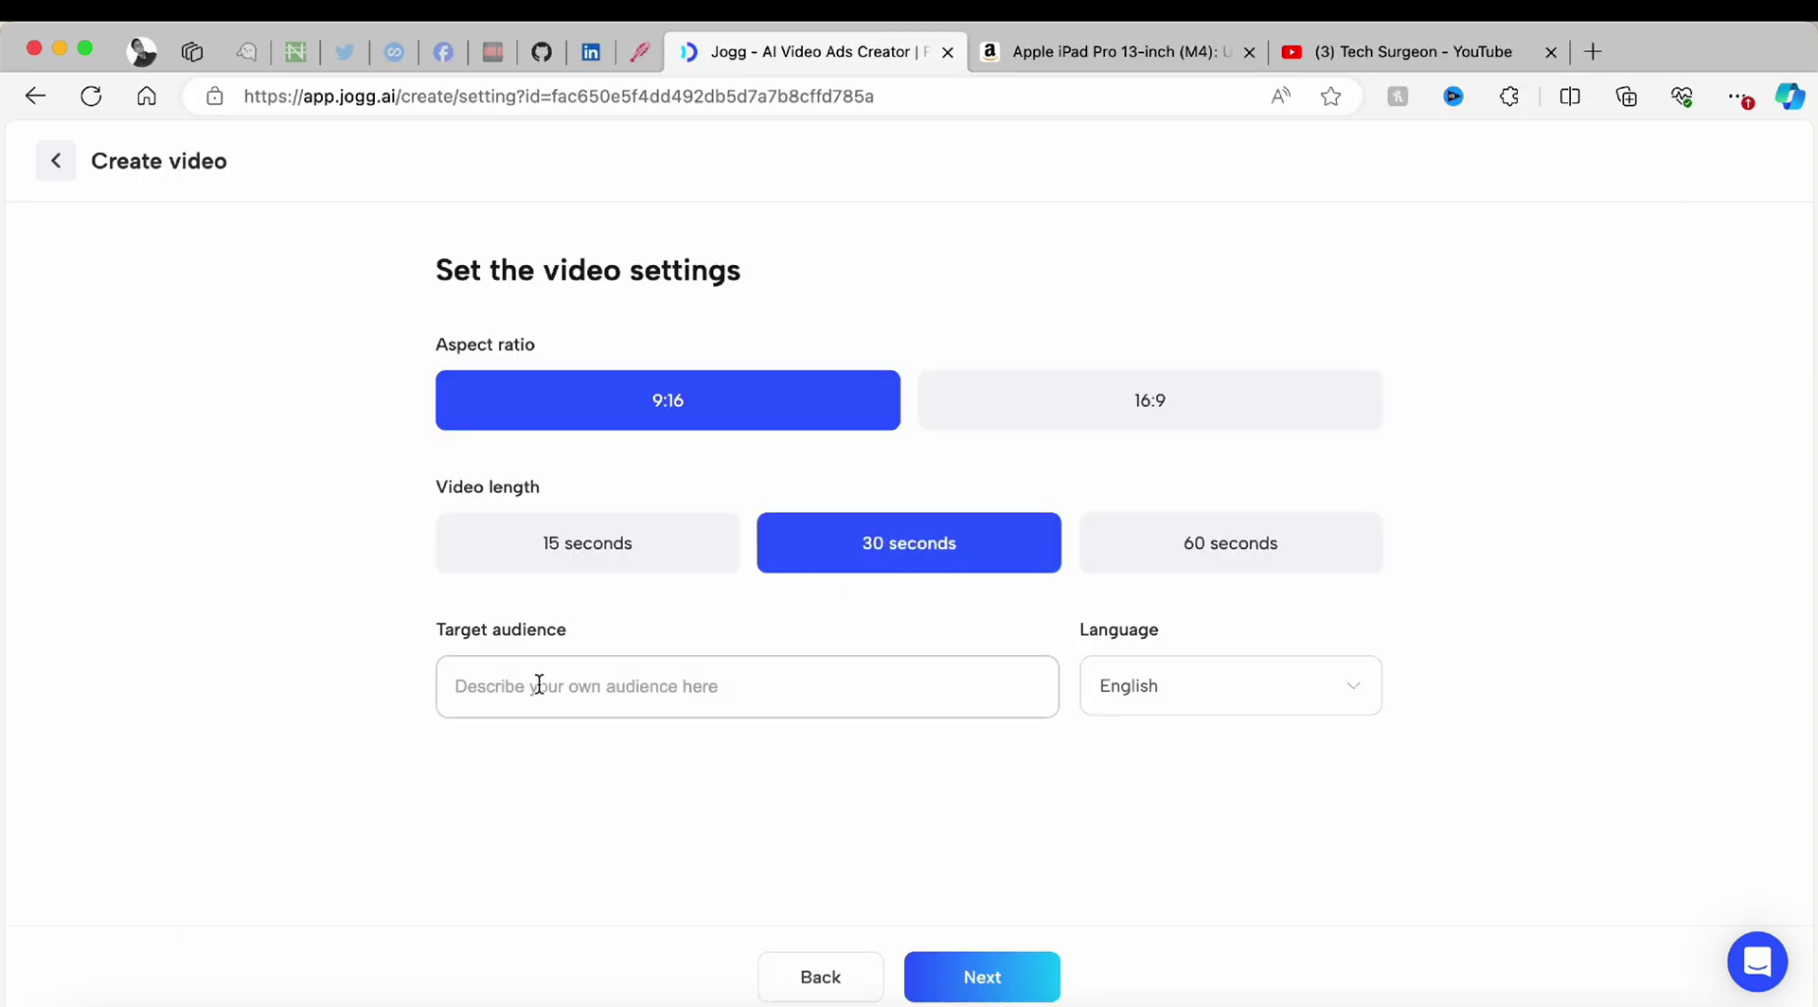
Enter 'young' as the target audience, keep English, and generate the AI scripts
left_click(533, 692)
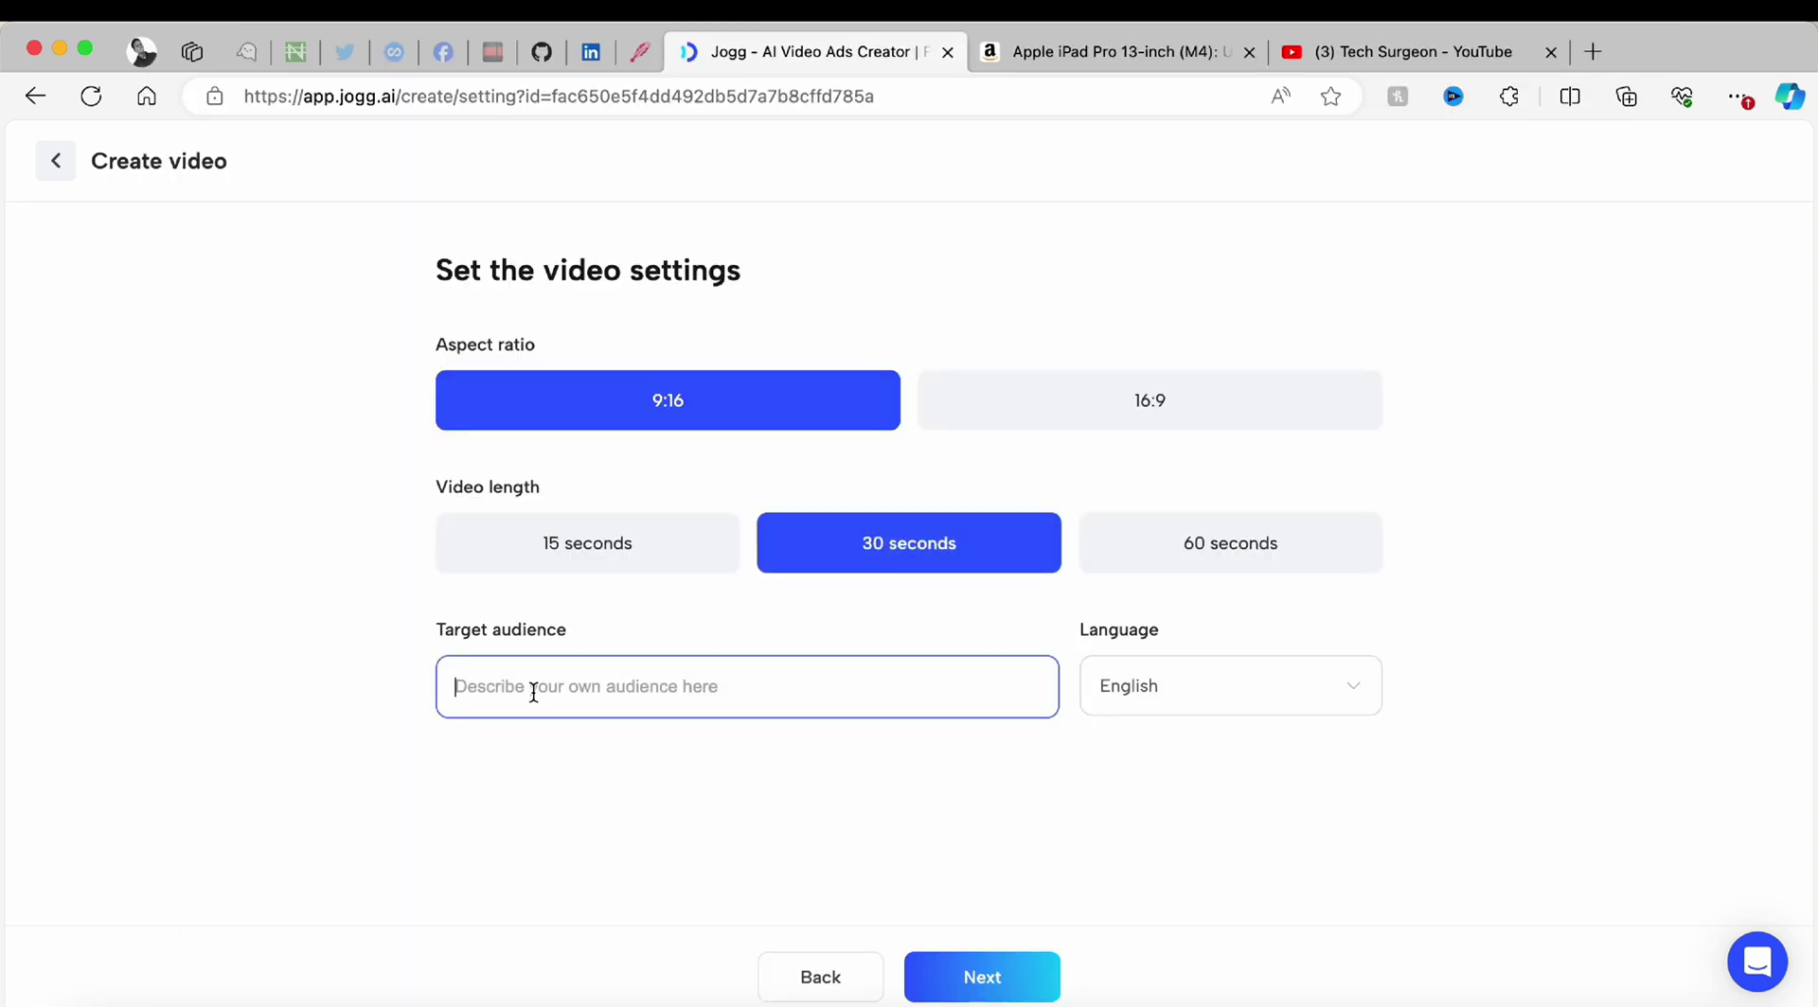
type("young male")
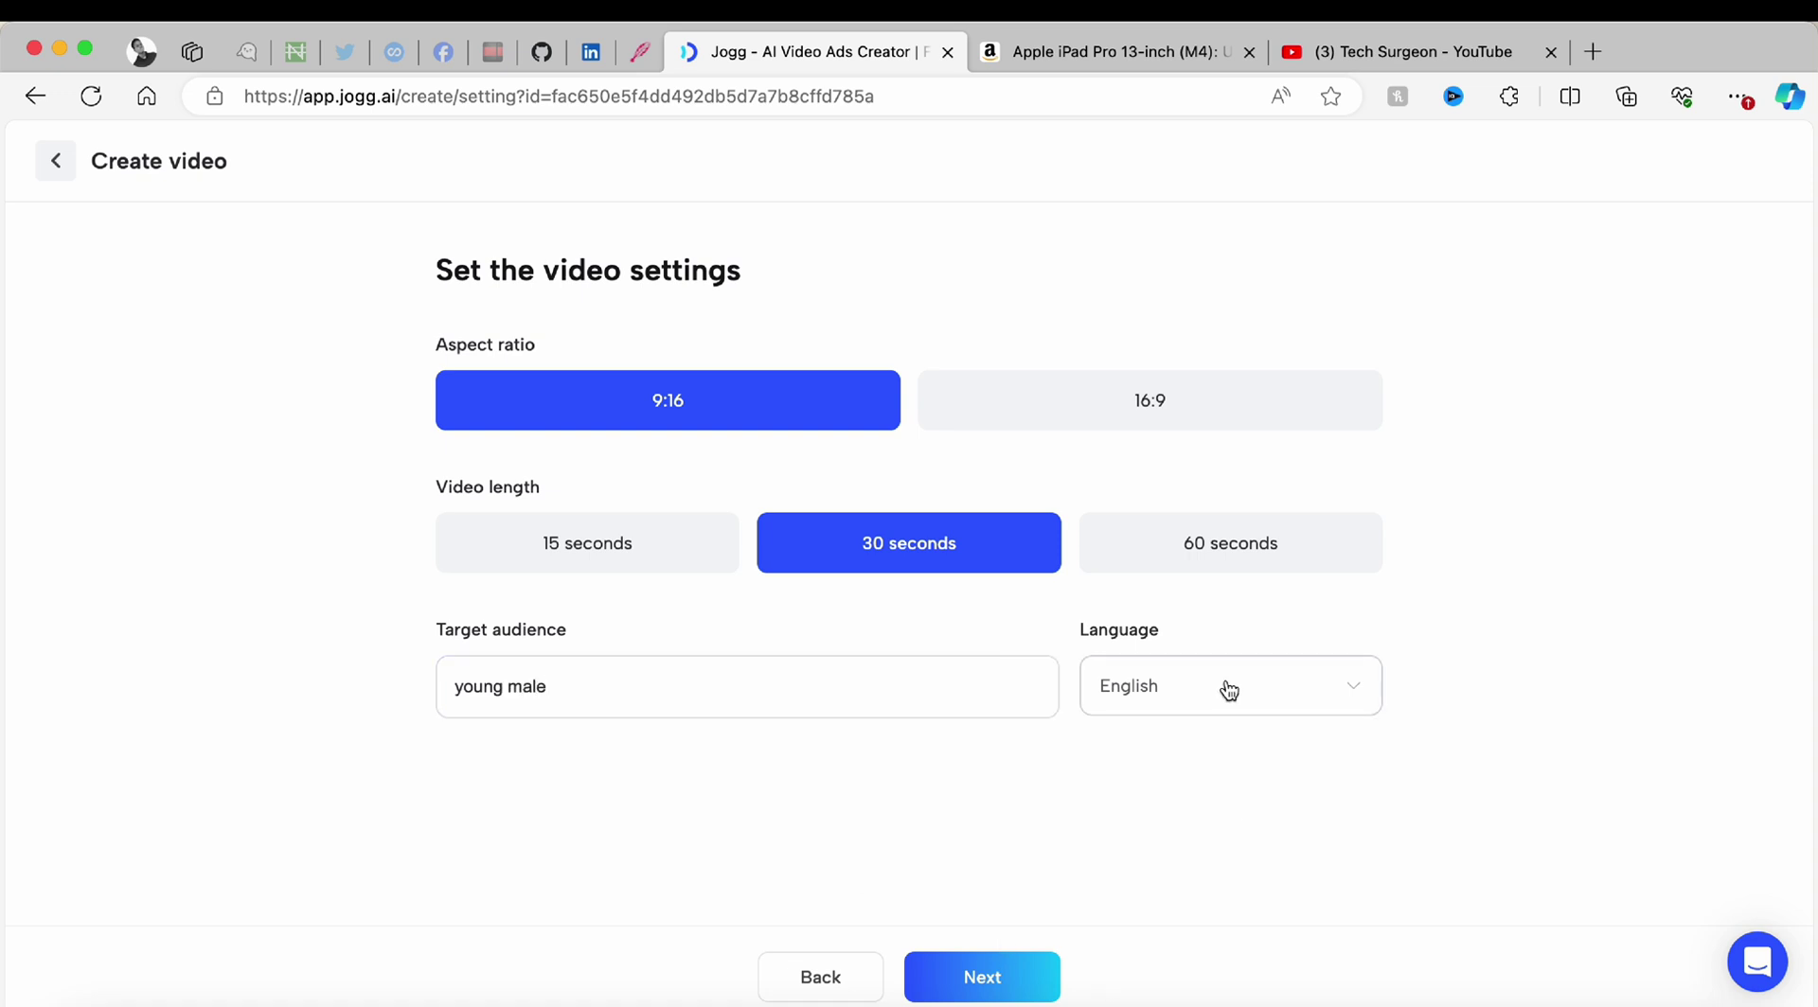
left_click(1290, 690)
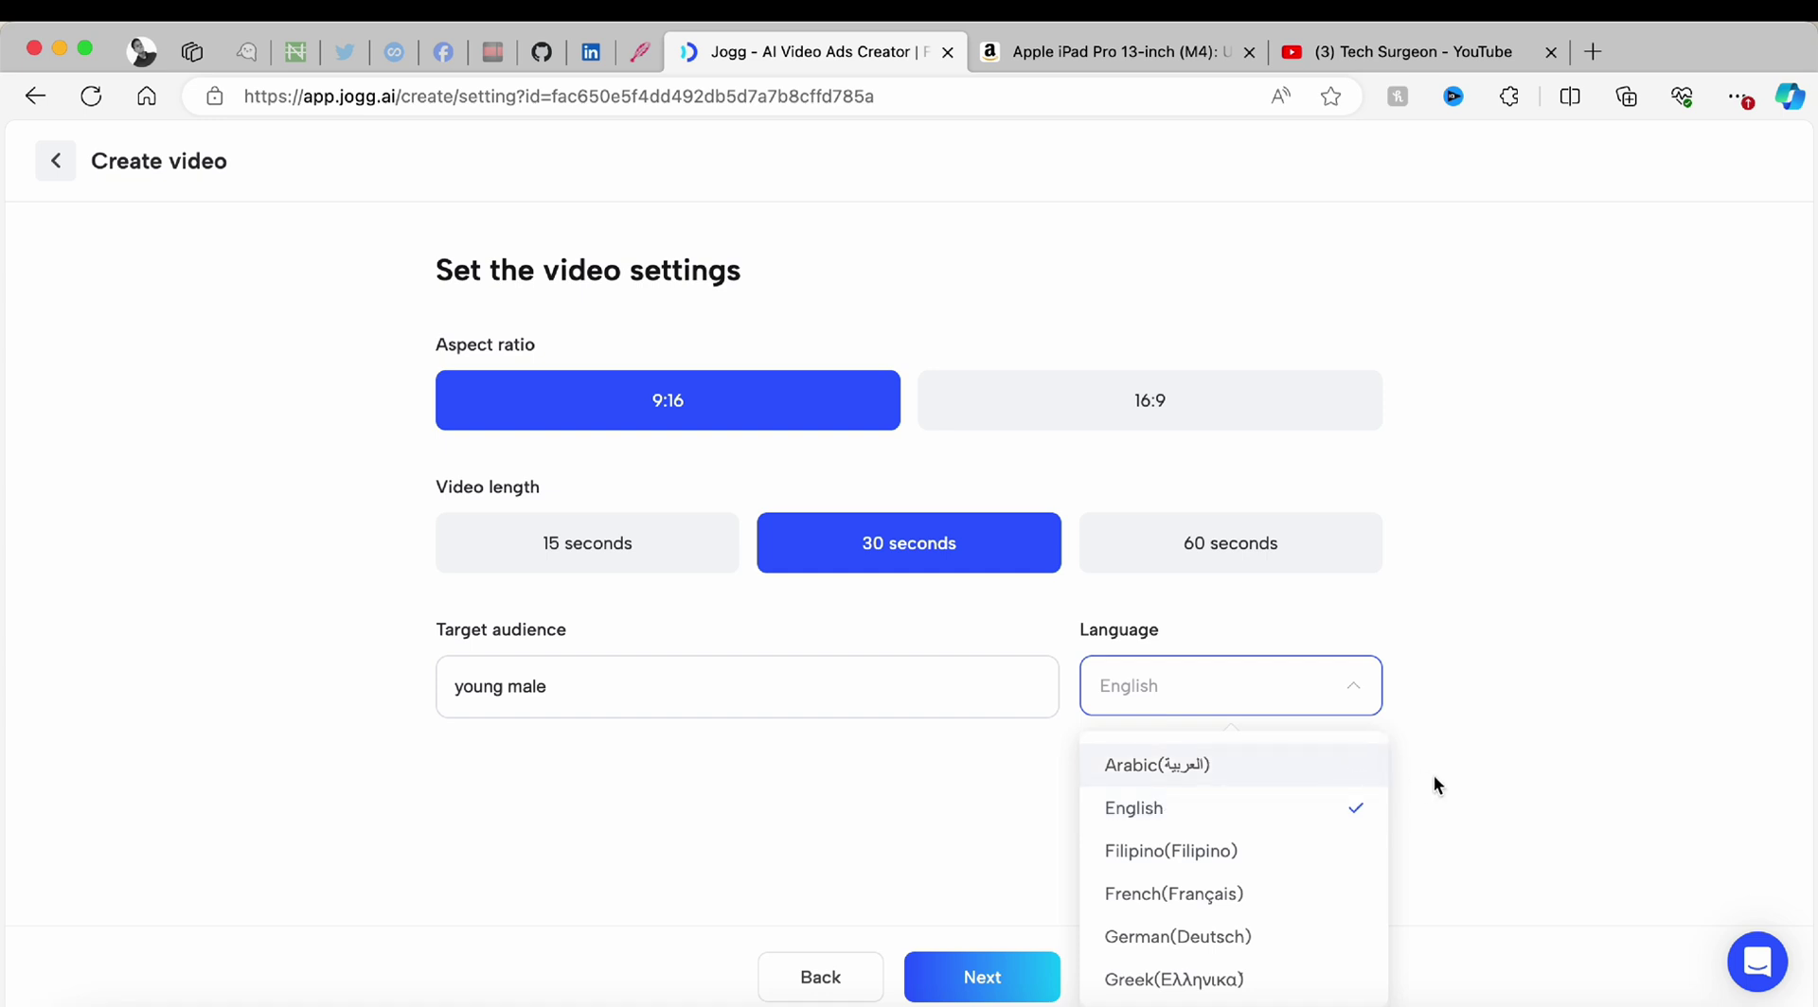
left_click(1496, 767)
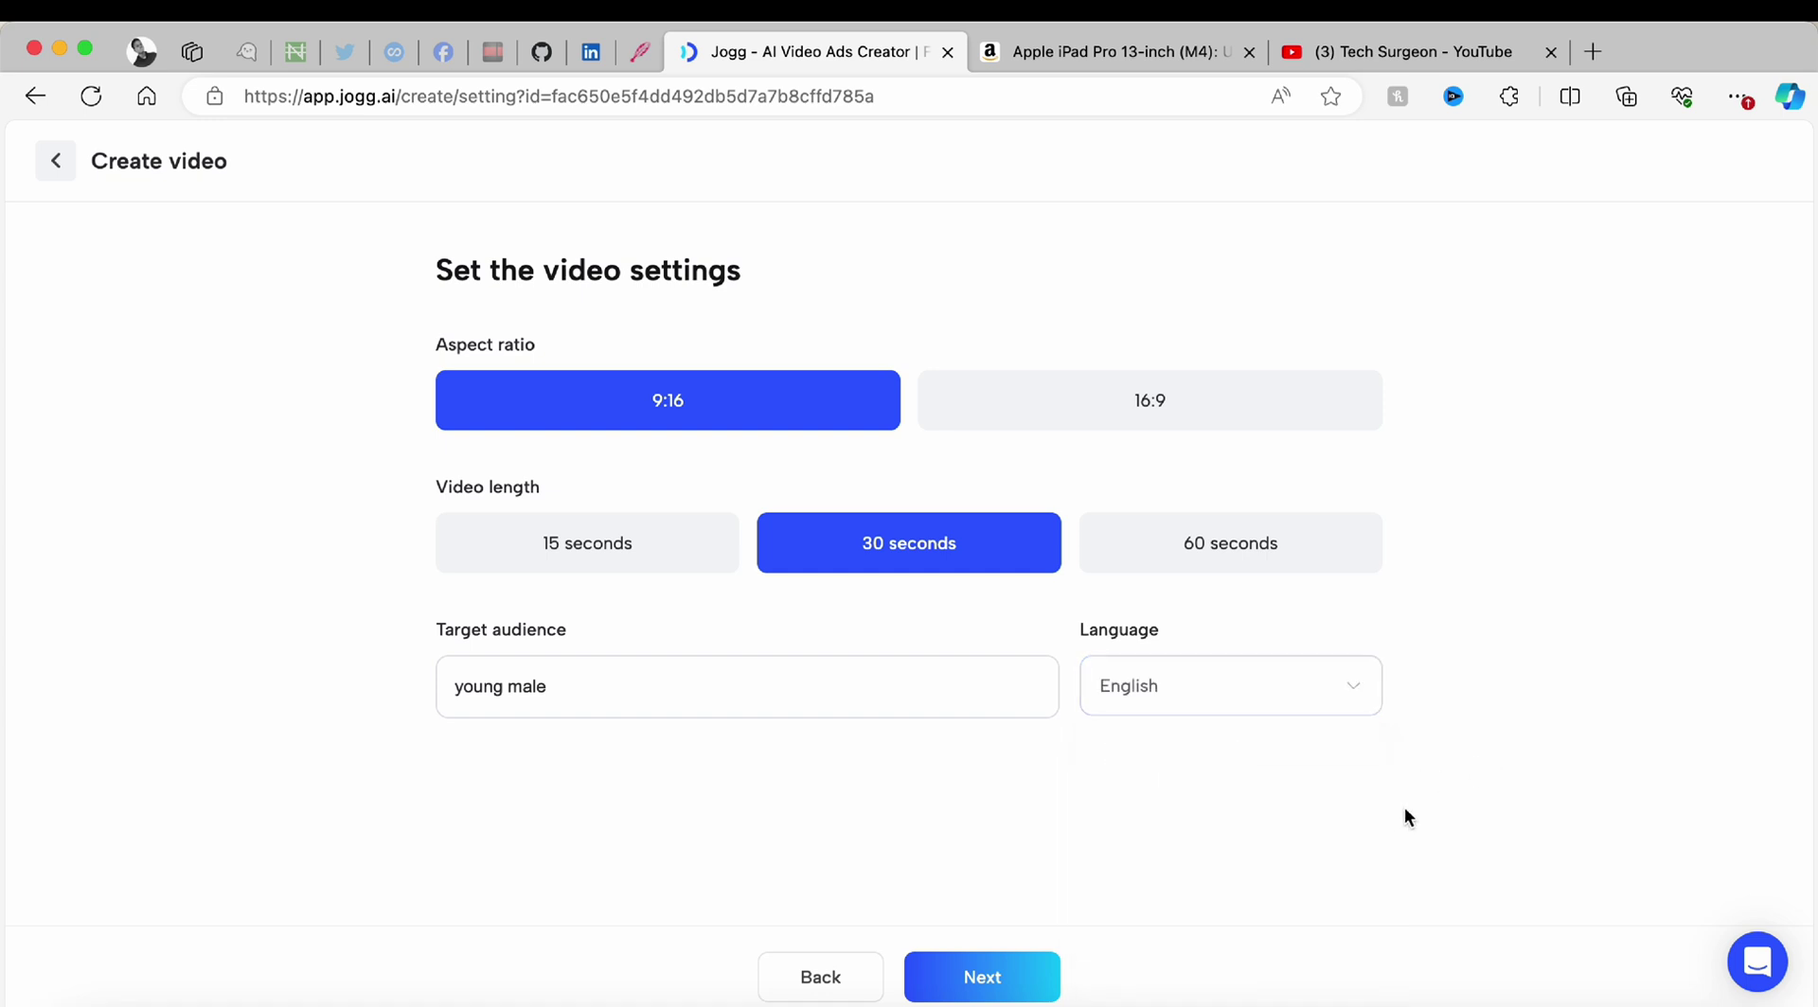
left_click(983, 984)
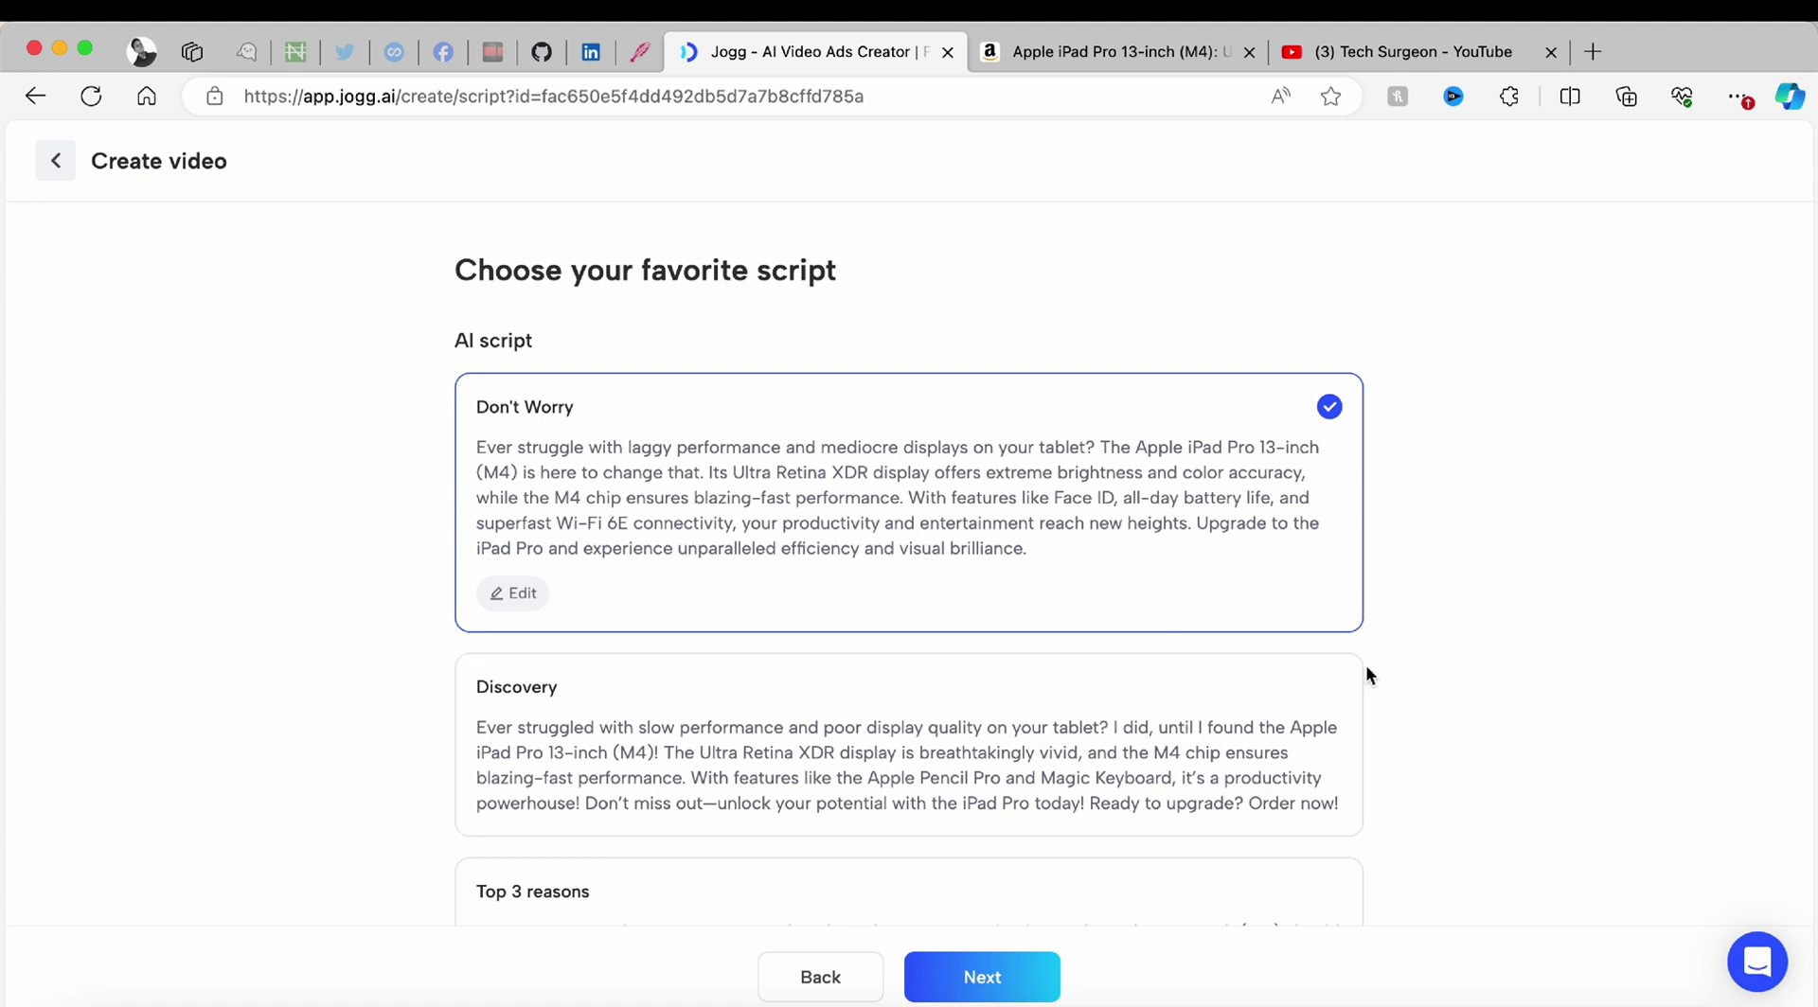
Compare the generated scripts, then edit and save the Don't Worry script
scroll(1421, 715, "down", 3)
scroll(1038, 536, "down", 2)
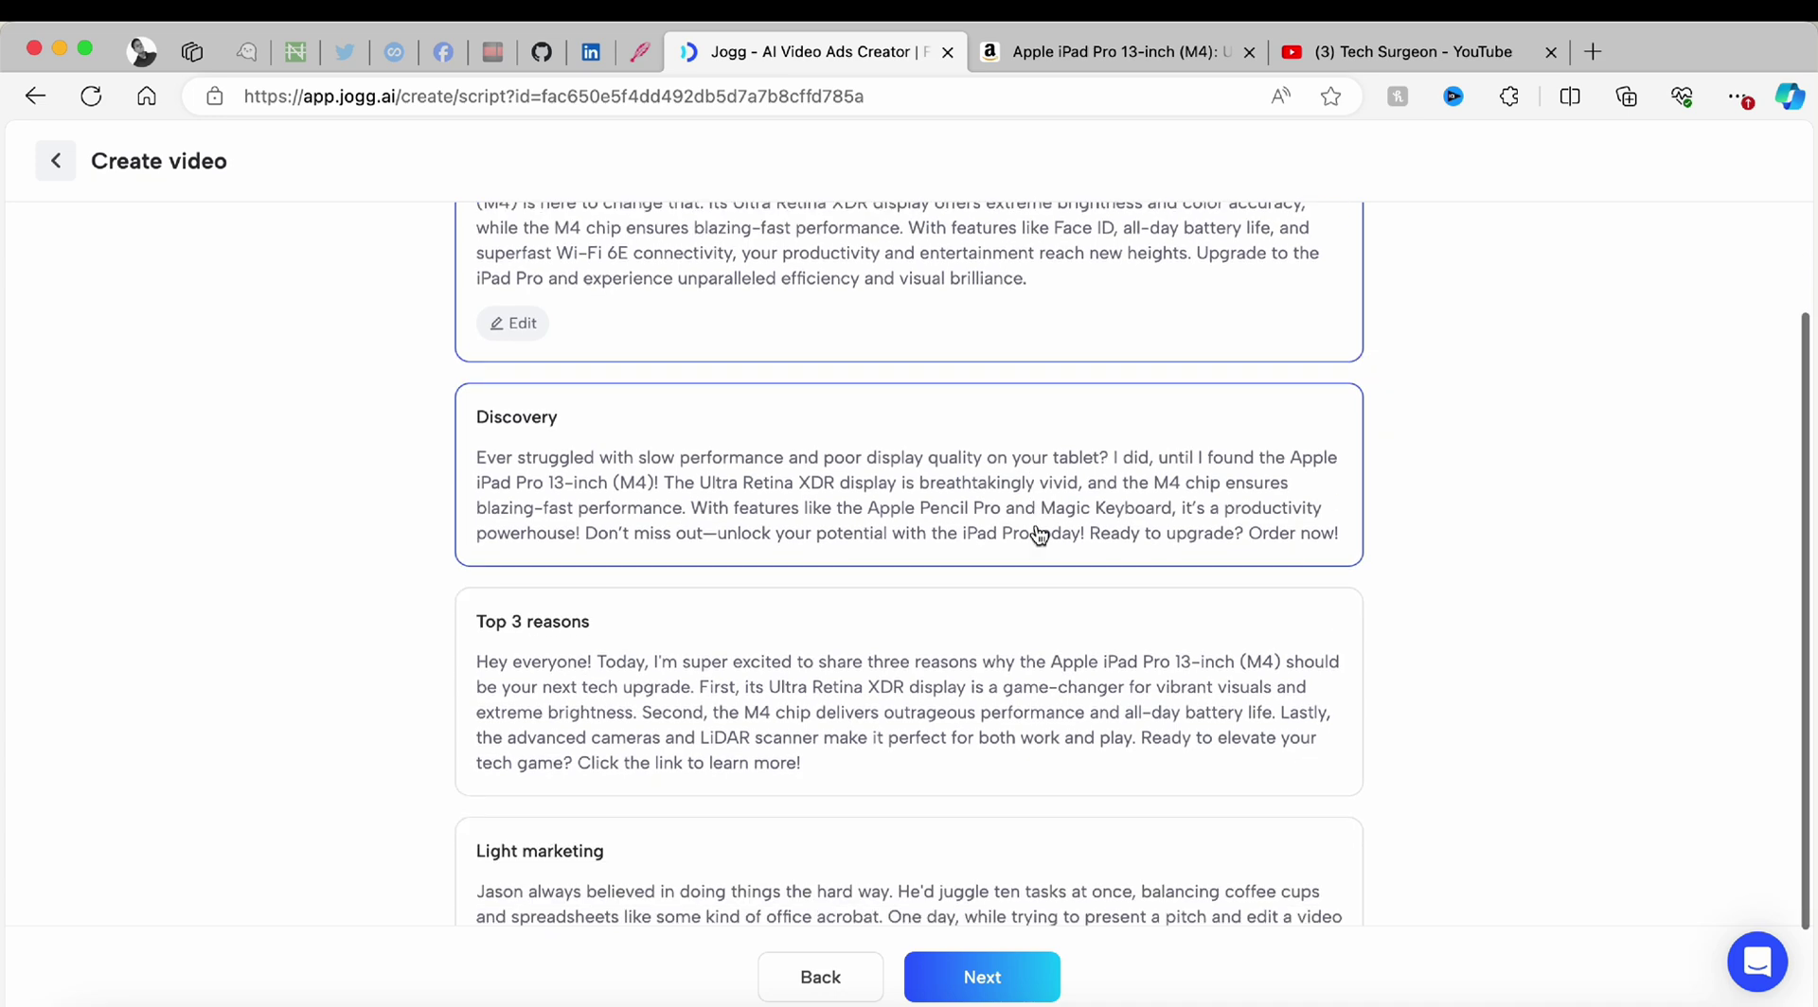
scroll(1039, 535, "up", 5)
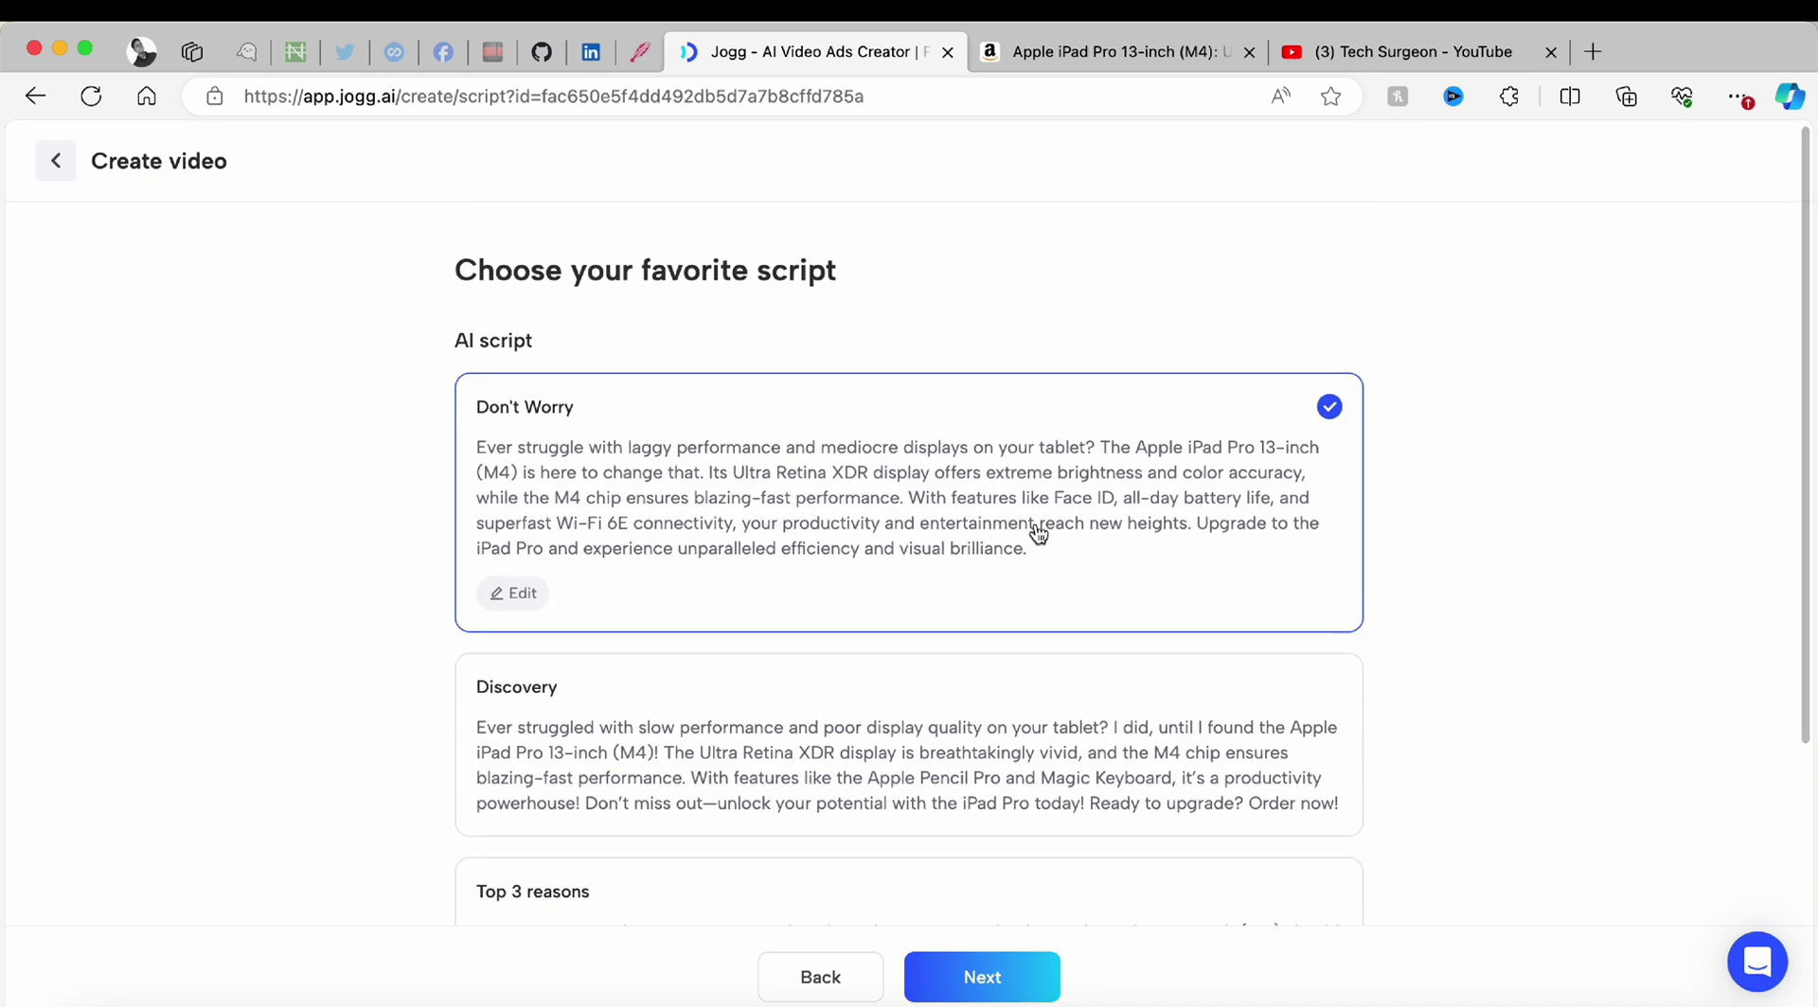
scroll(812, 433, "down", 4)
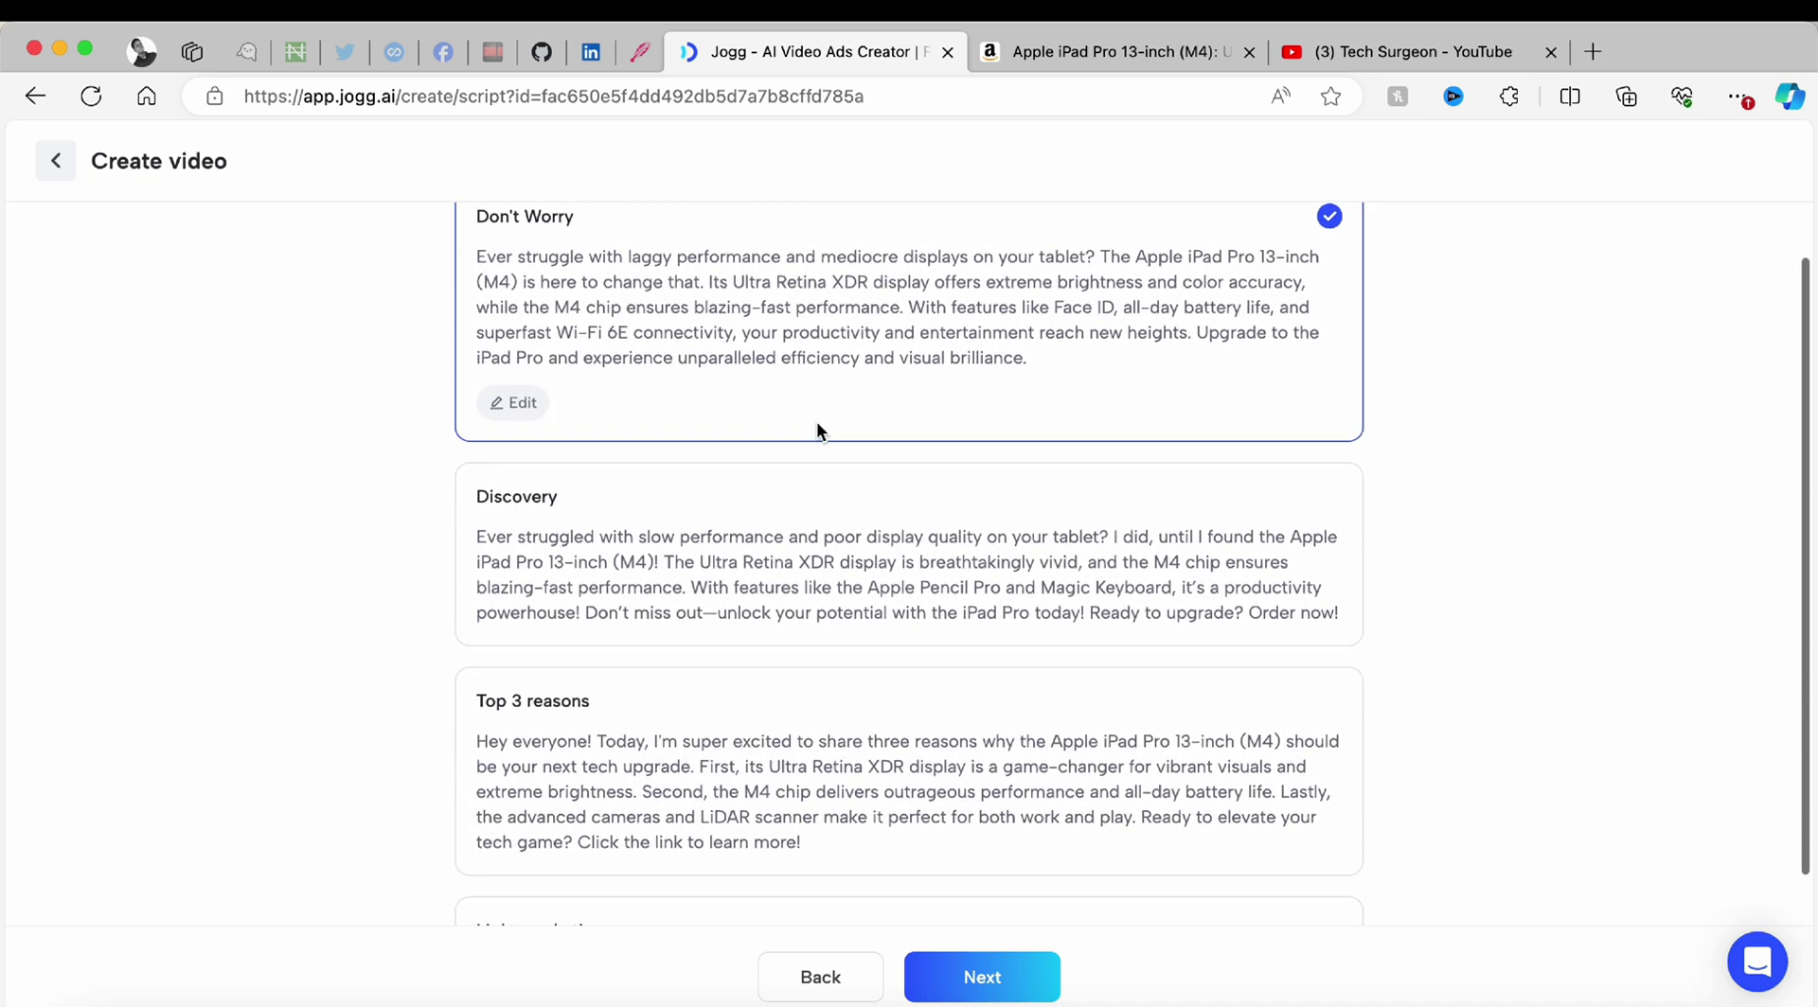
scroll(816, 423, "down", 3)
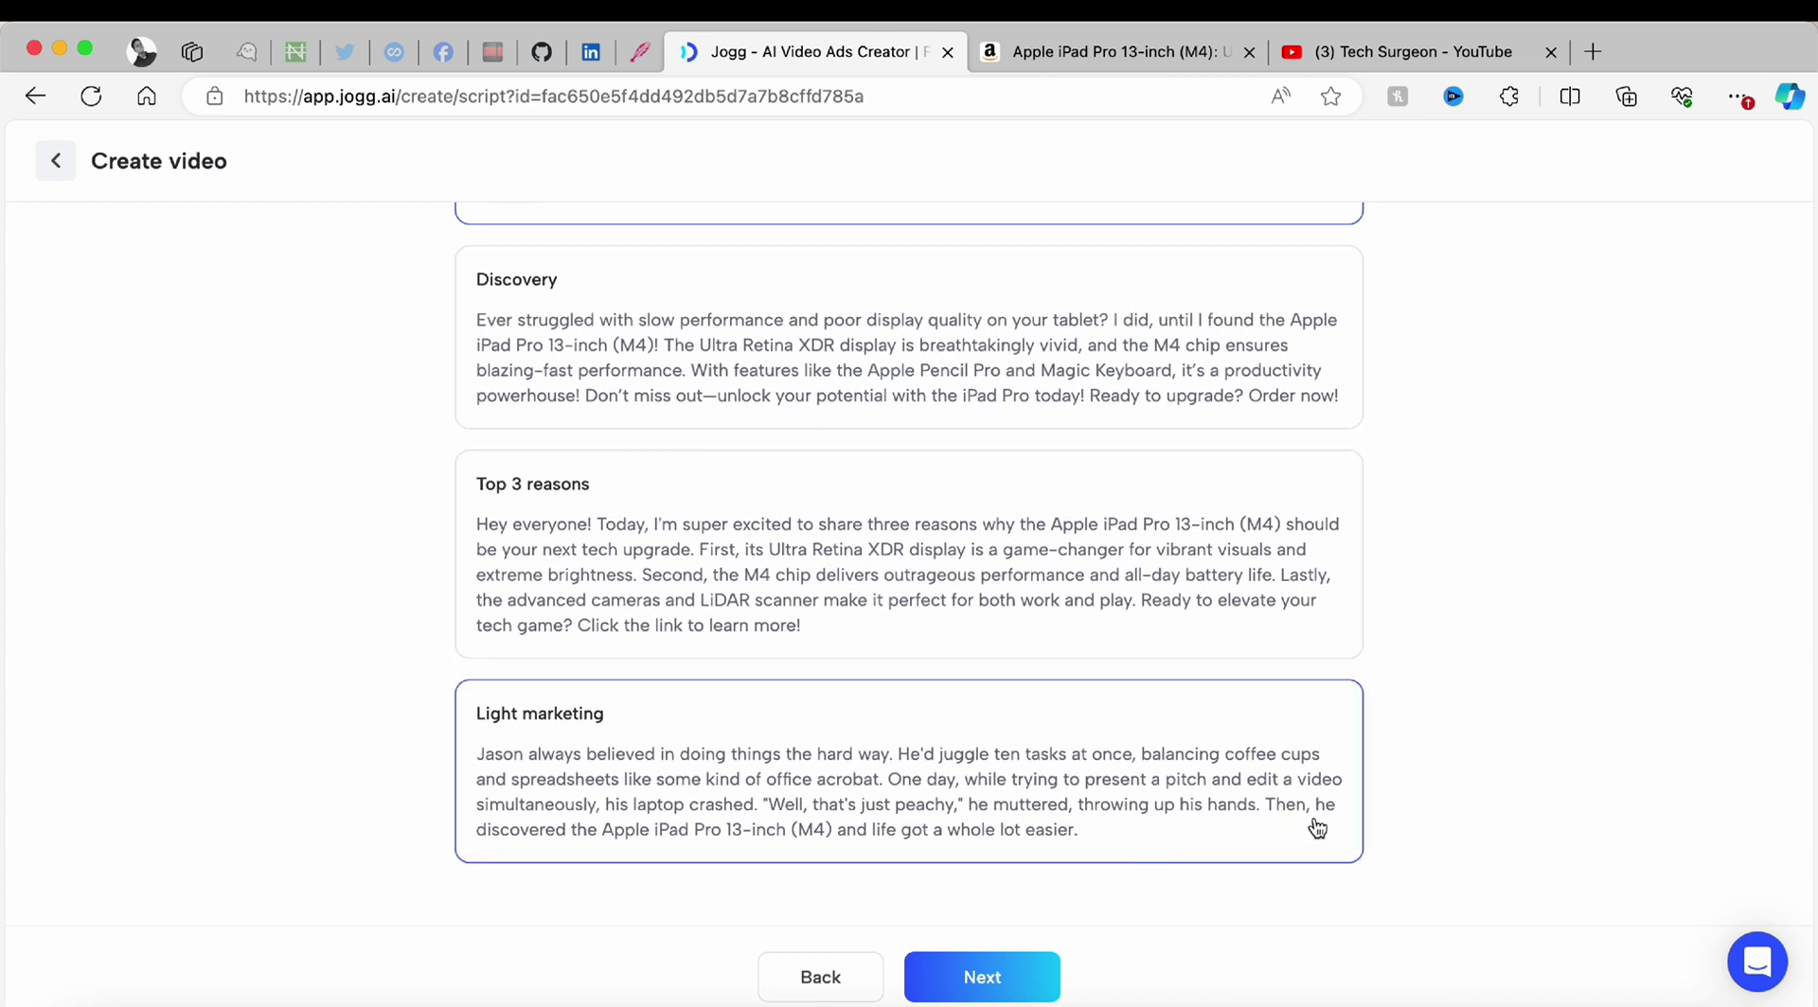
scroll(1474, 678, "up", 5)
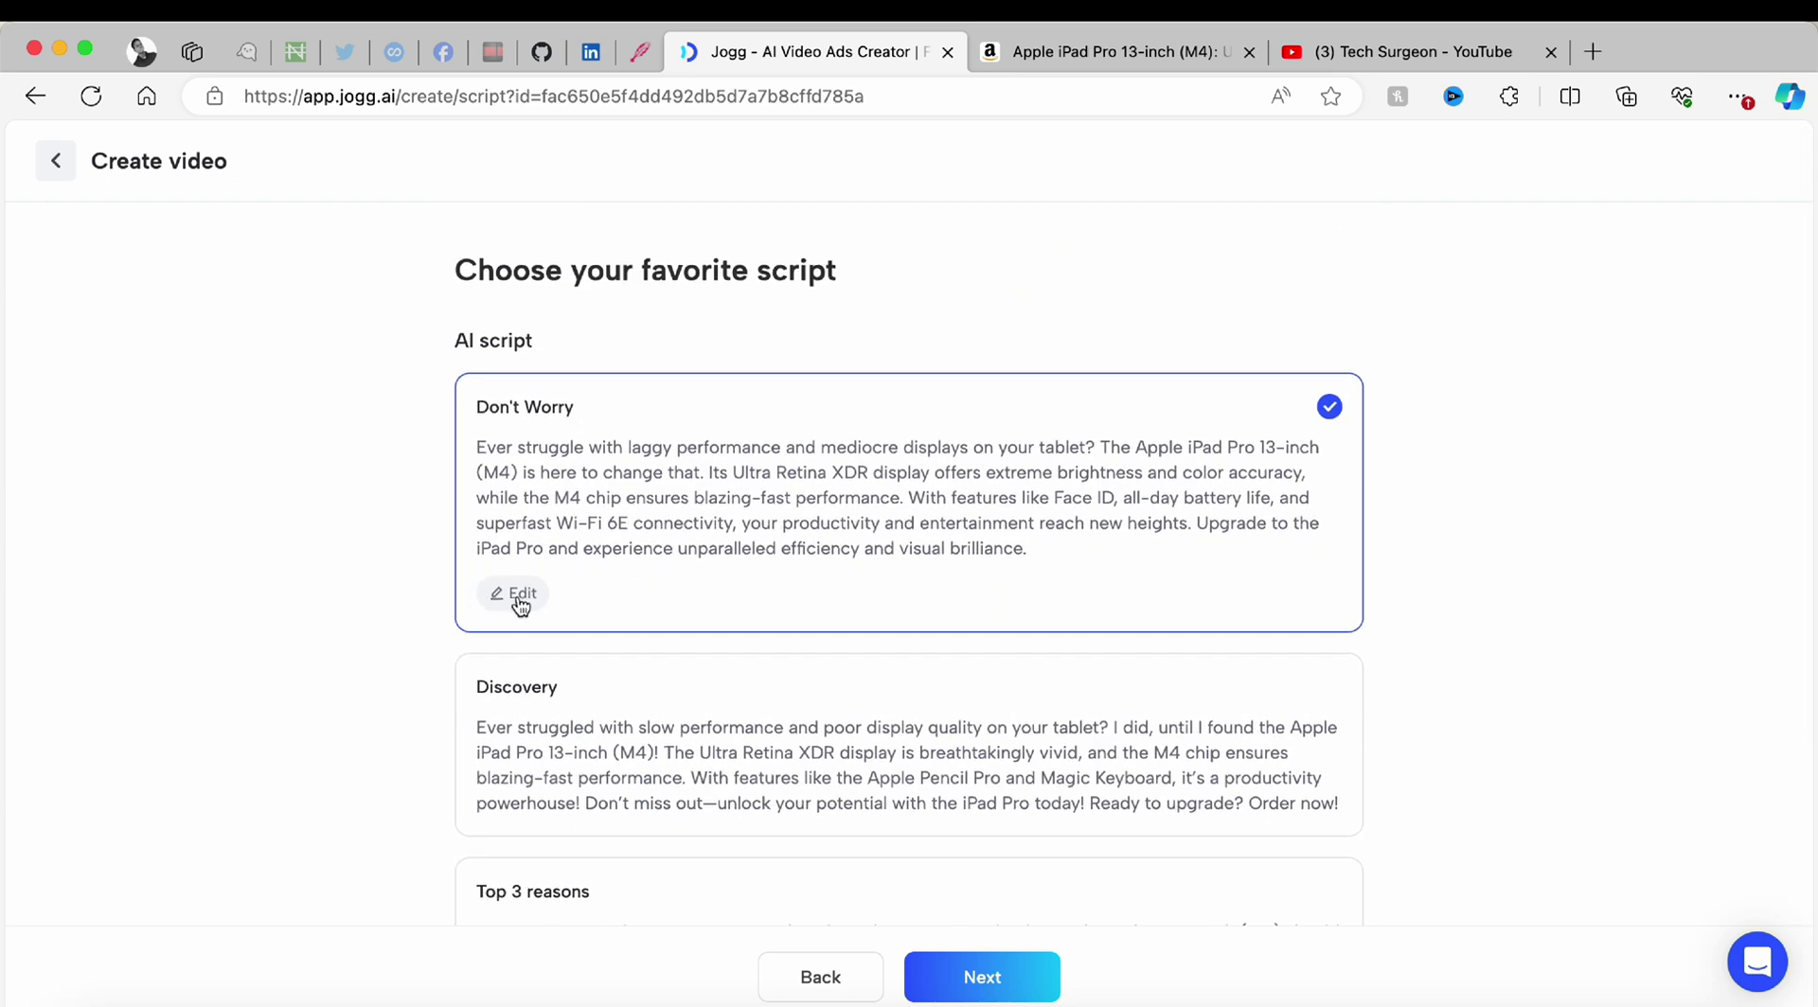
left_click(516, 593)
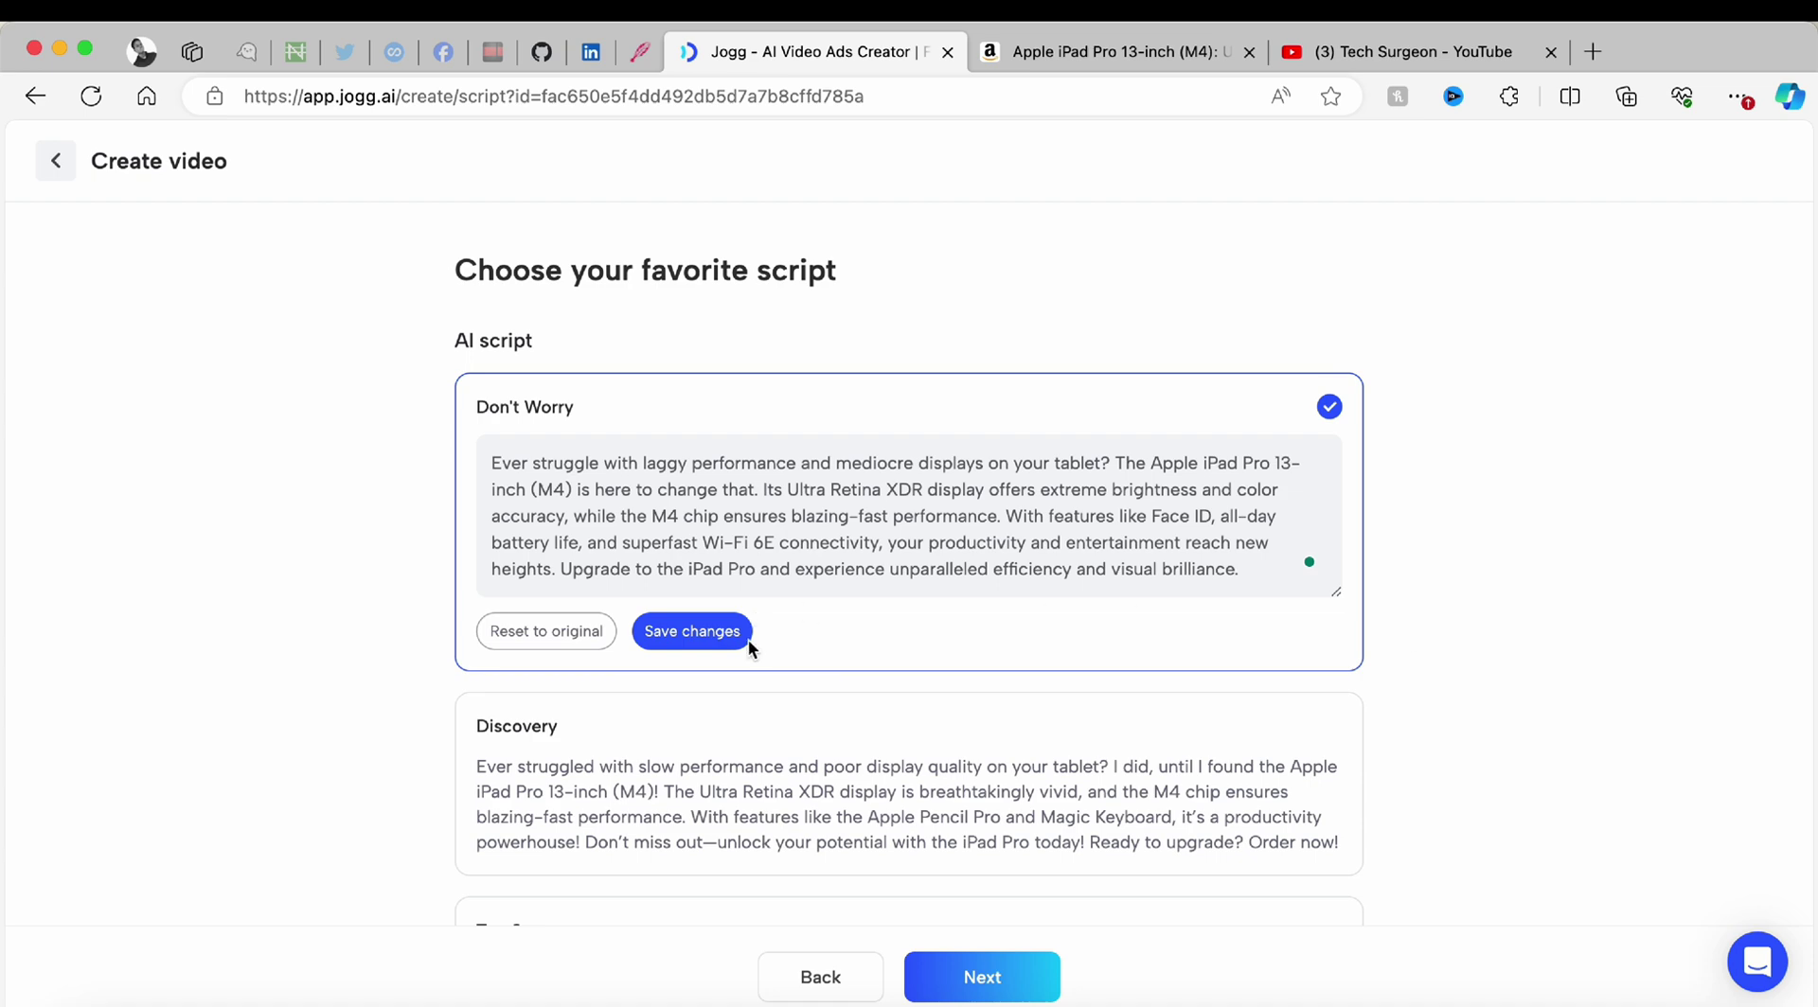
left_click(698, 633)
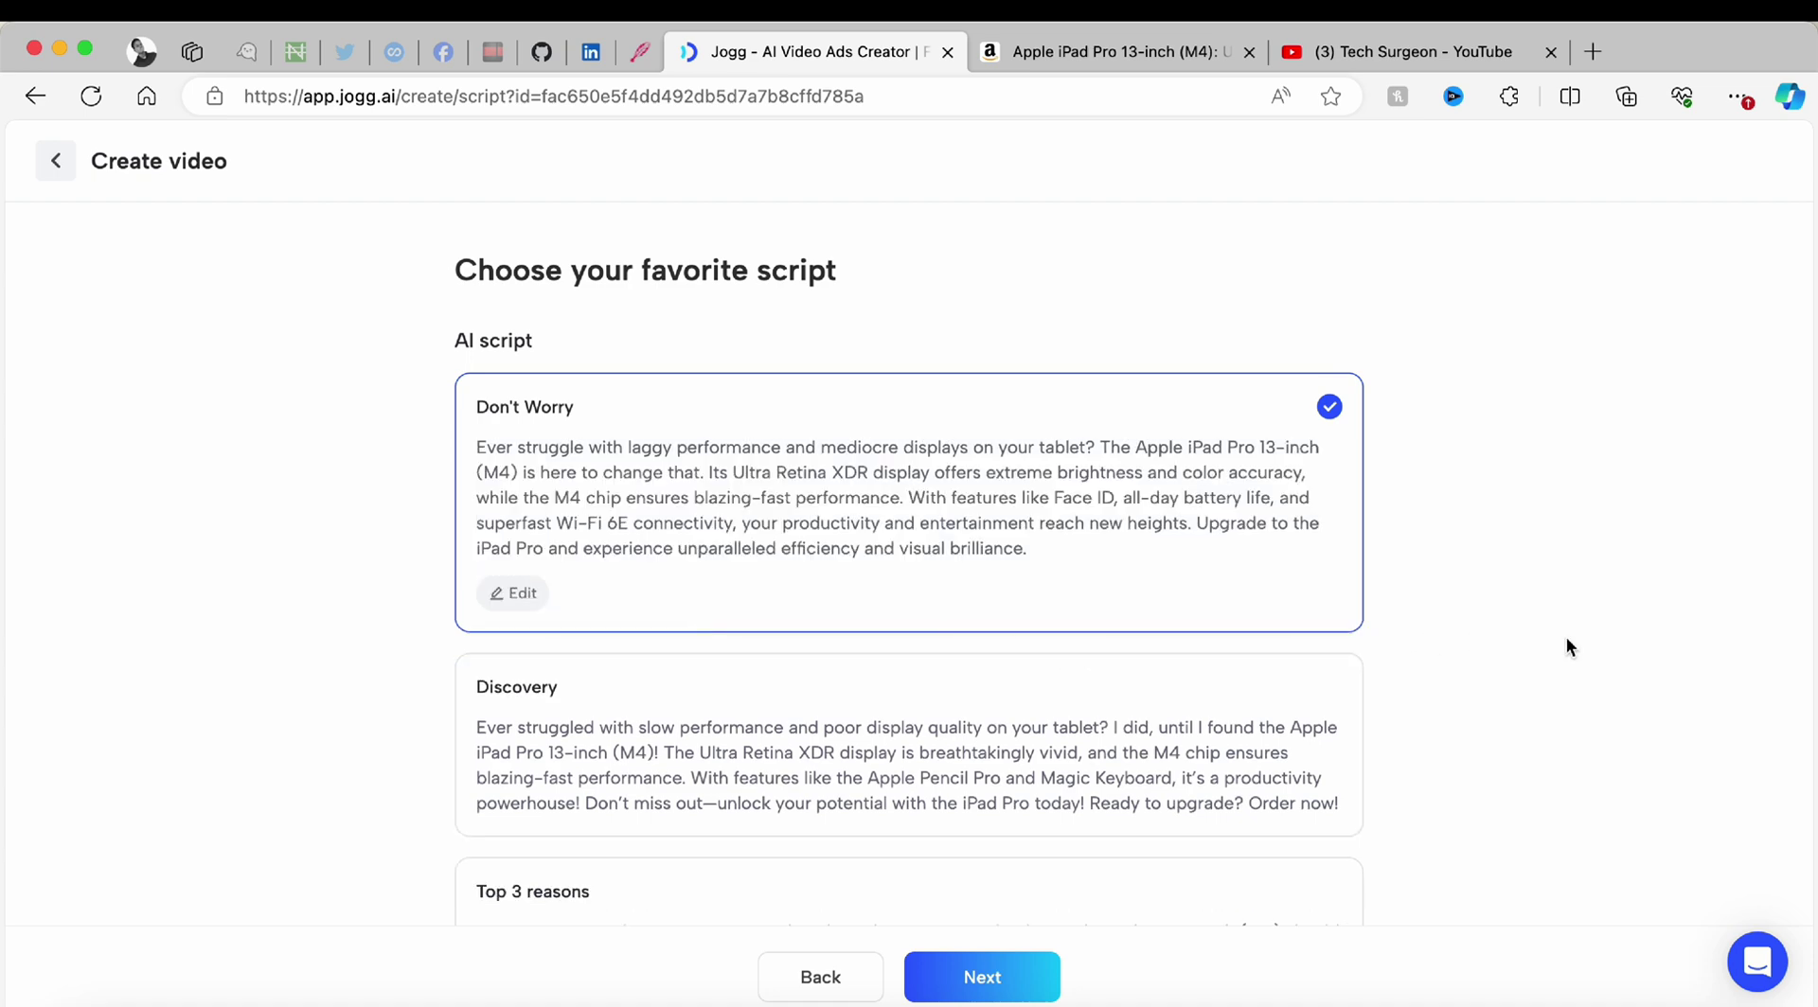
scroll(1566, 647, "down", 5)
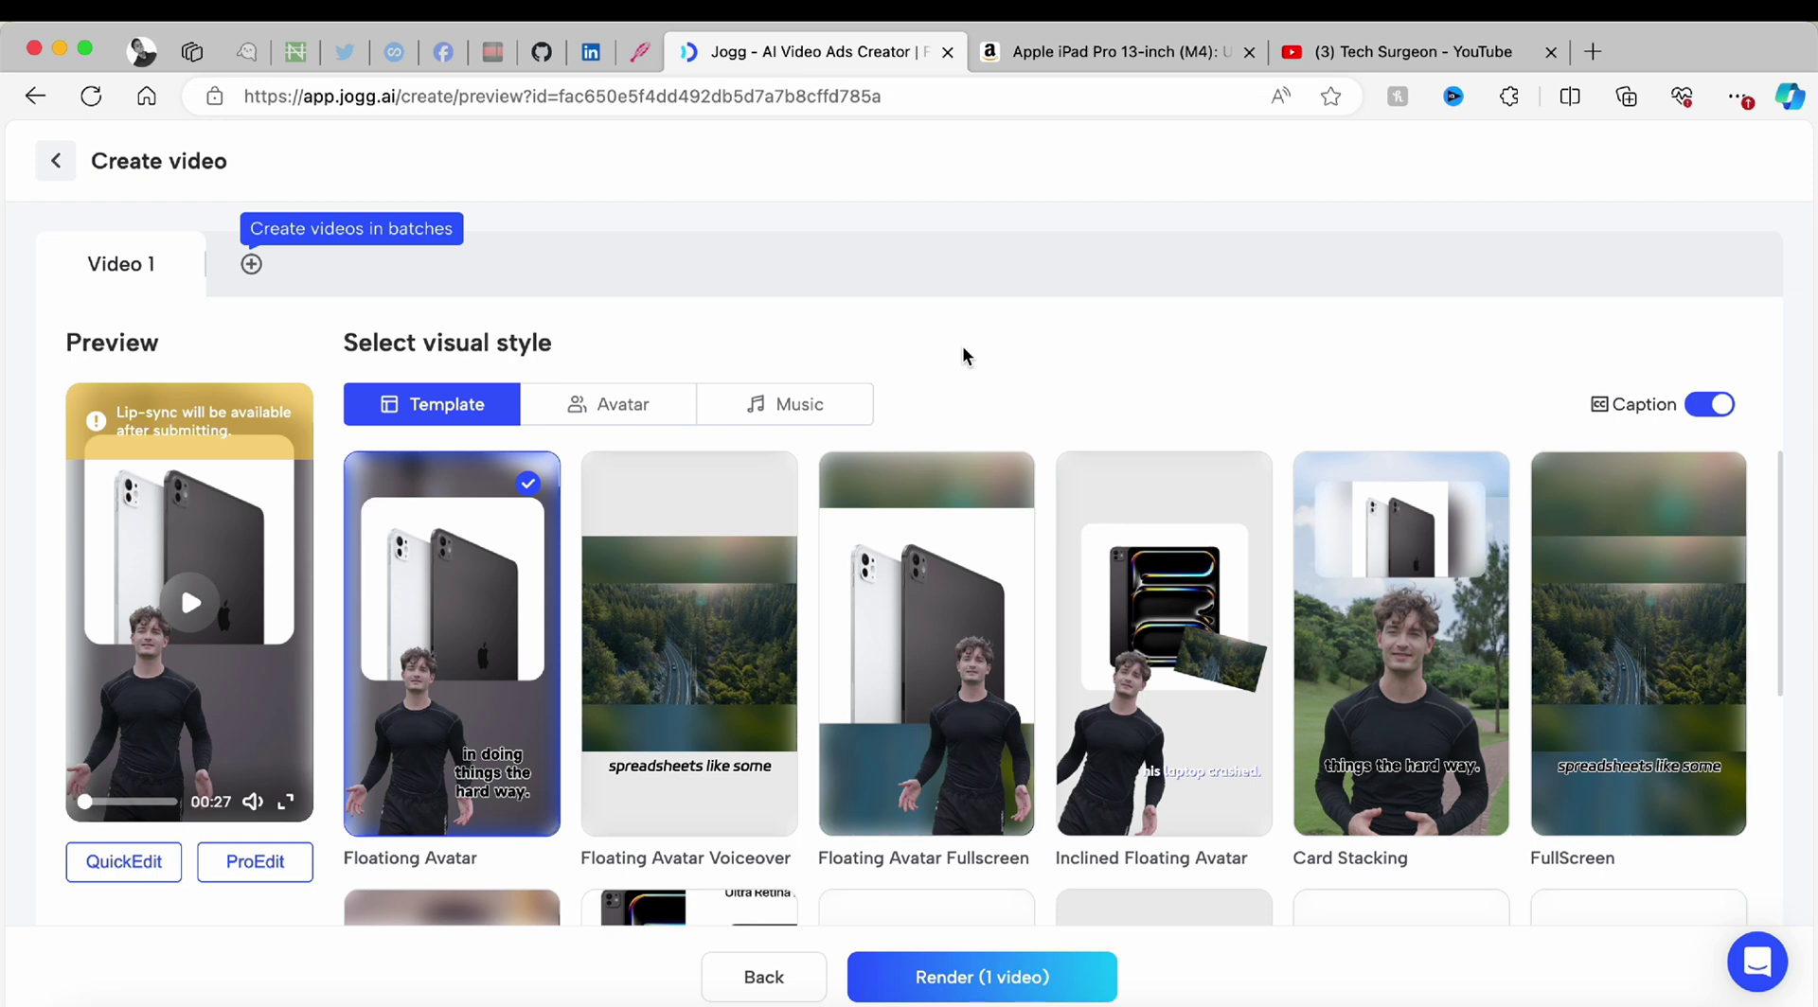
Browse the Floating Avatar template options and the presenter avatar choices
scroll(1083, 600, "down", 3)
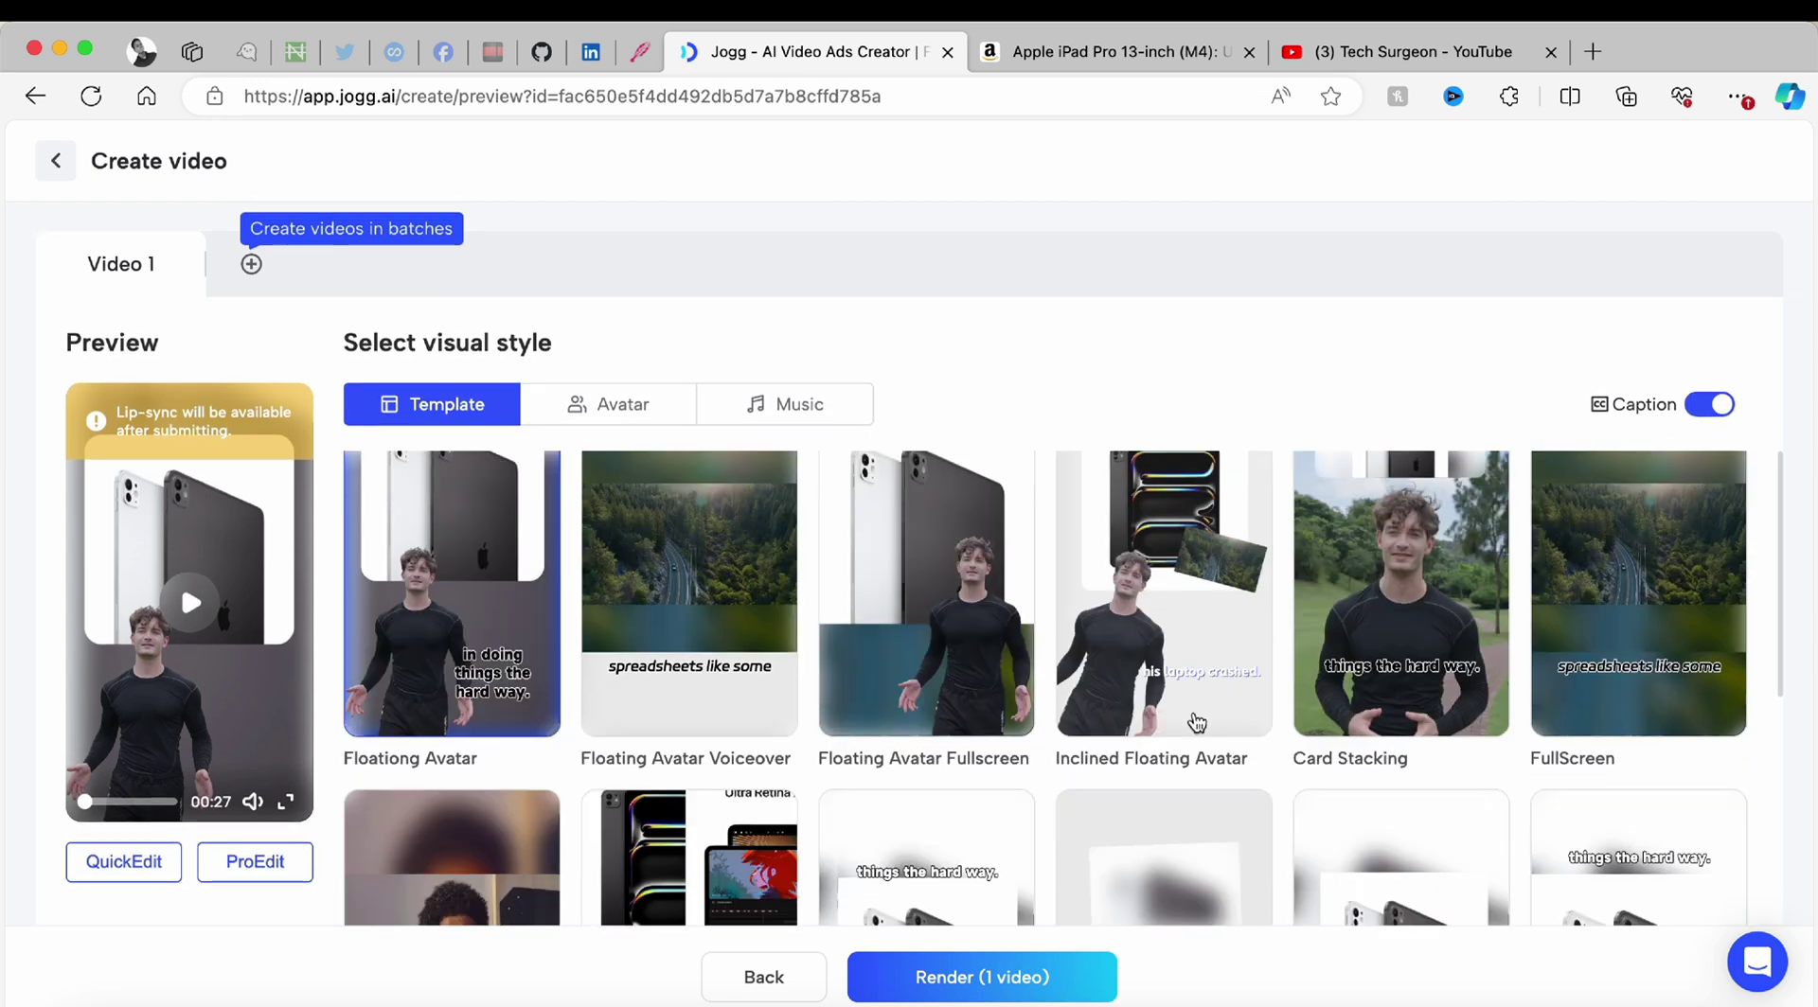
scroll(1198, 725, "up", 3)
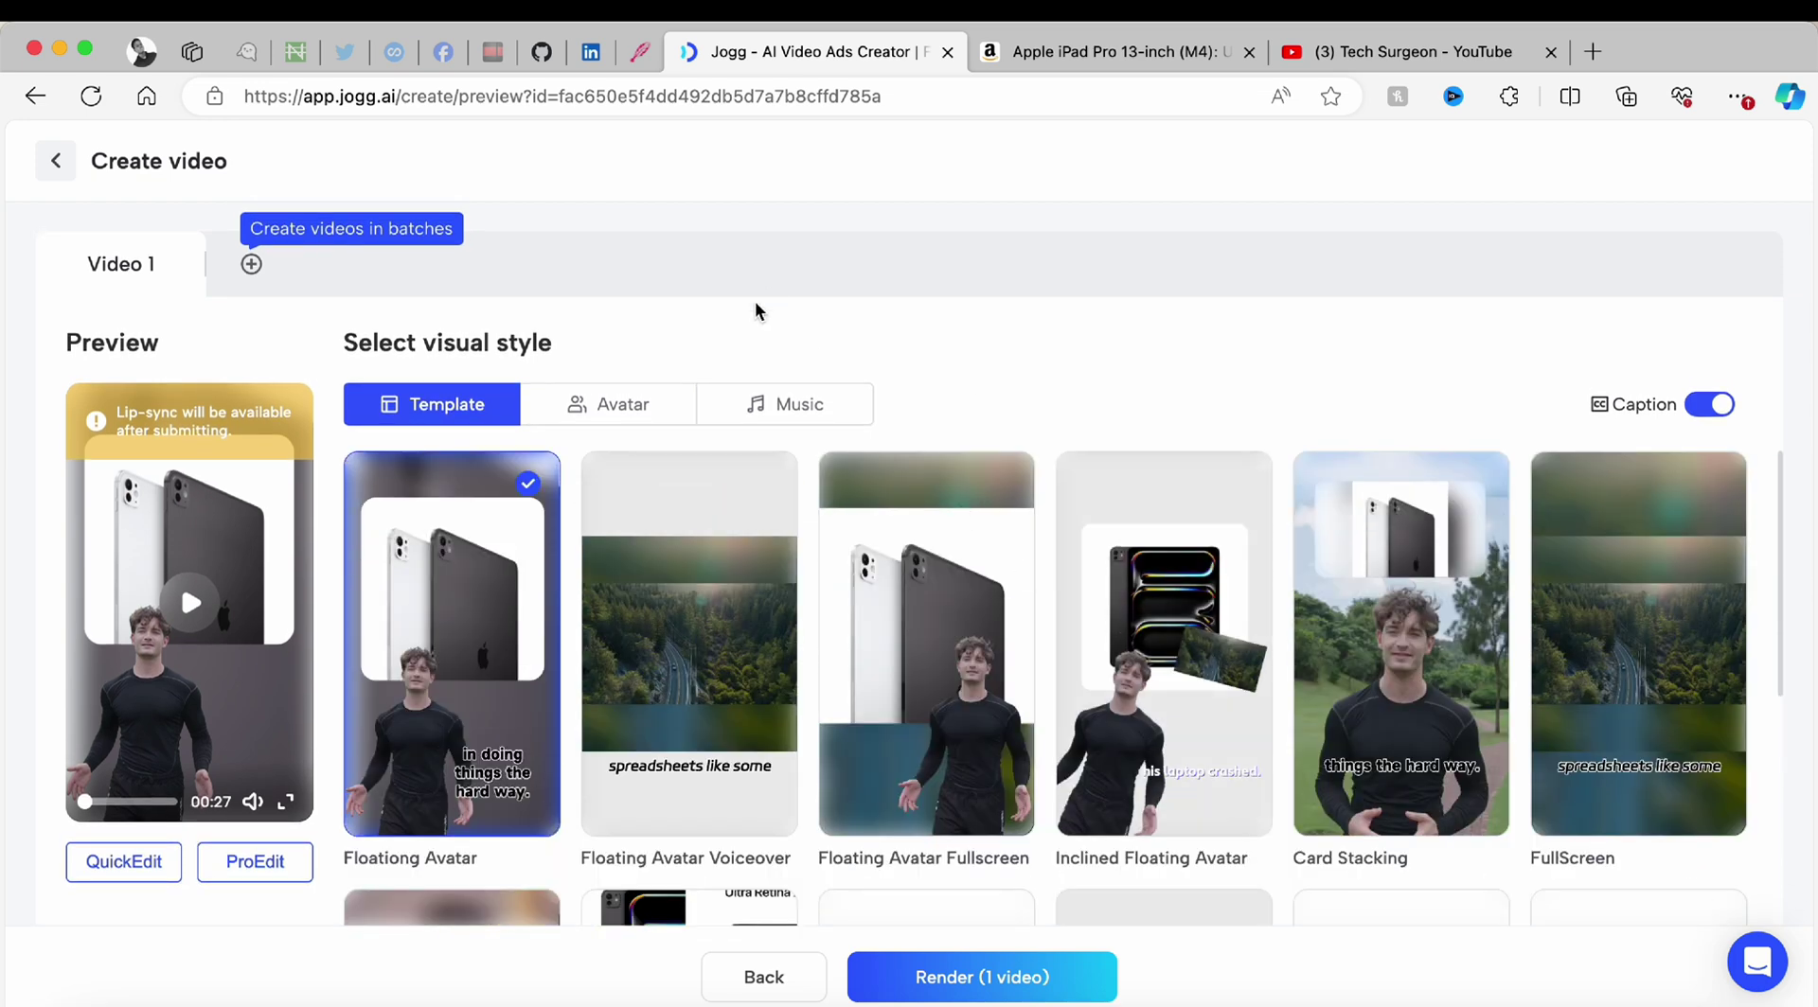
left_click(625, 407)
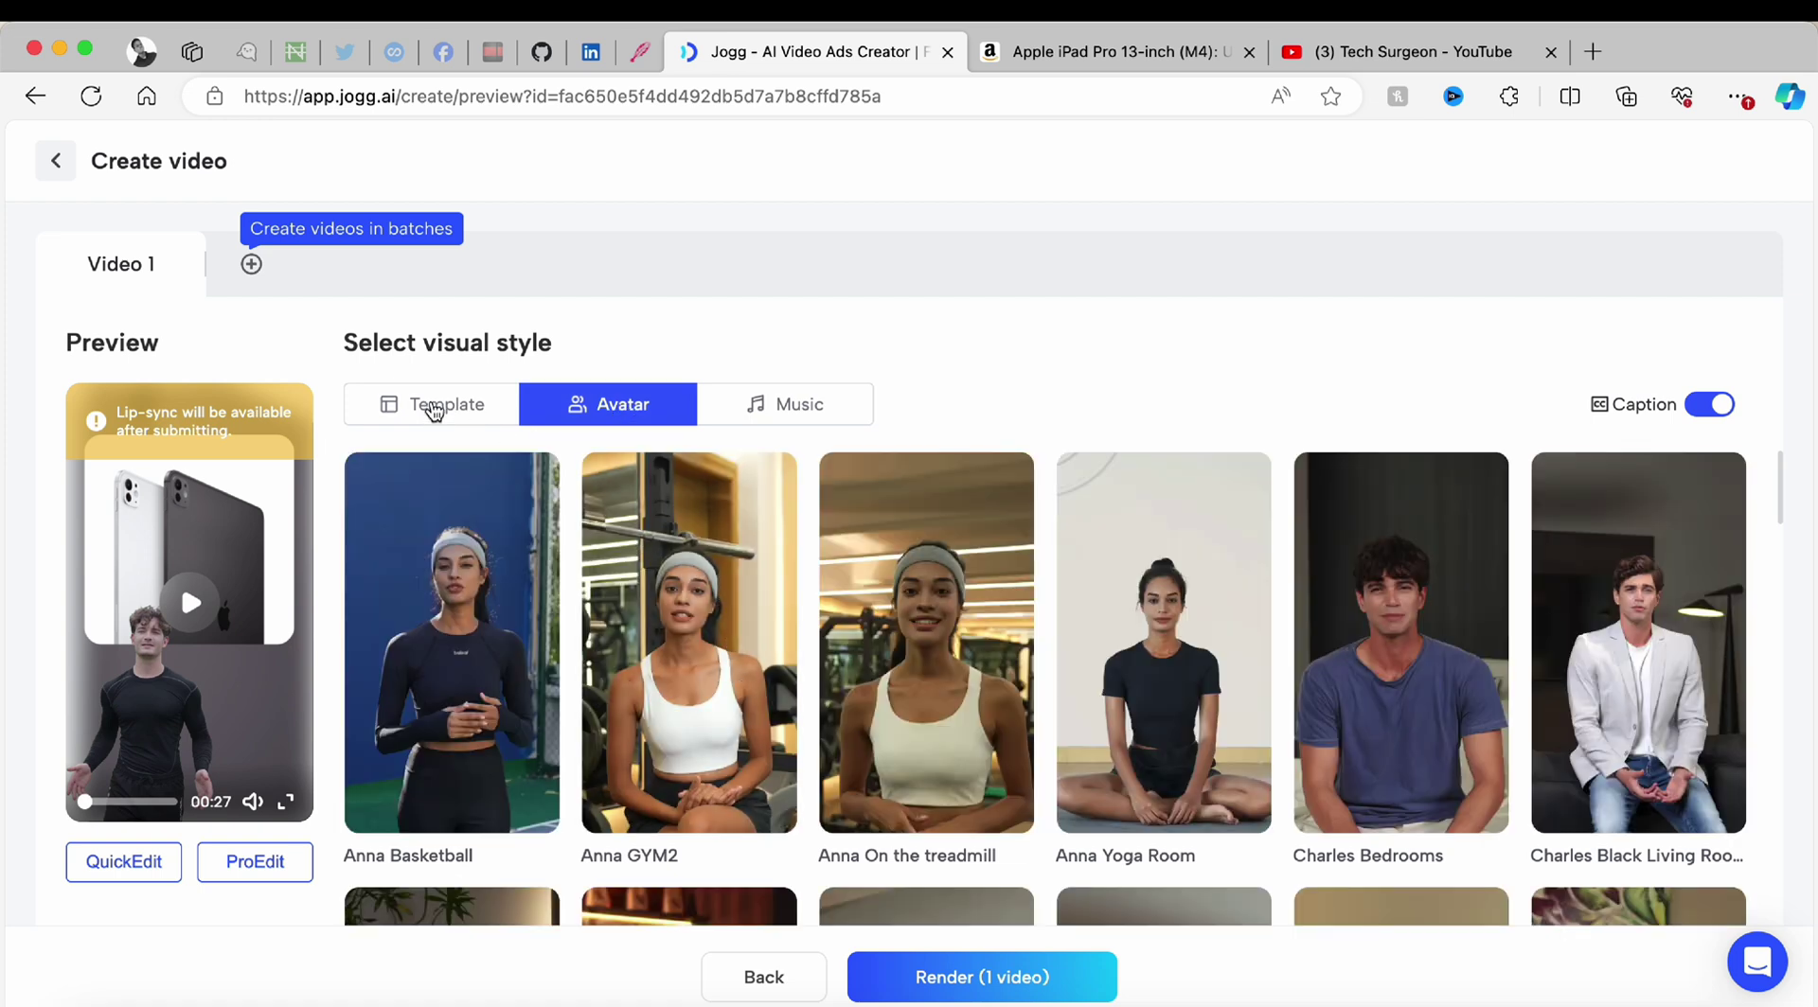
left_click(434, 409)
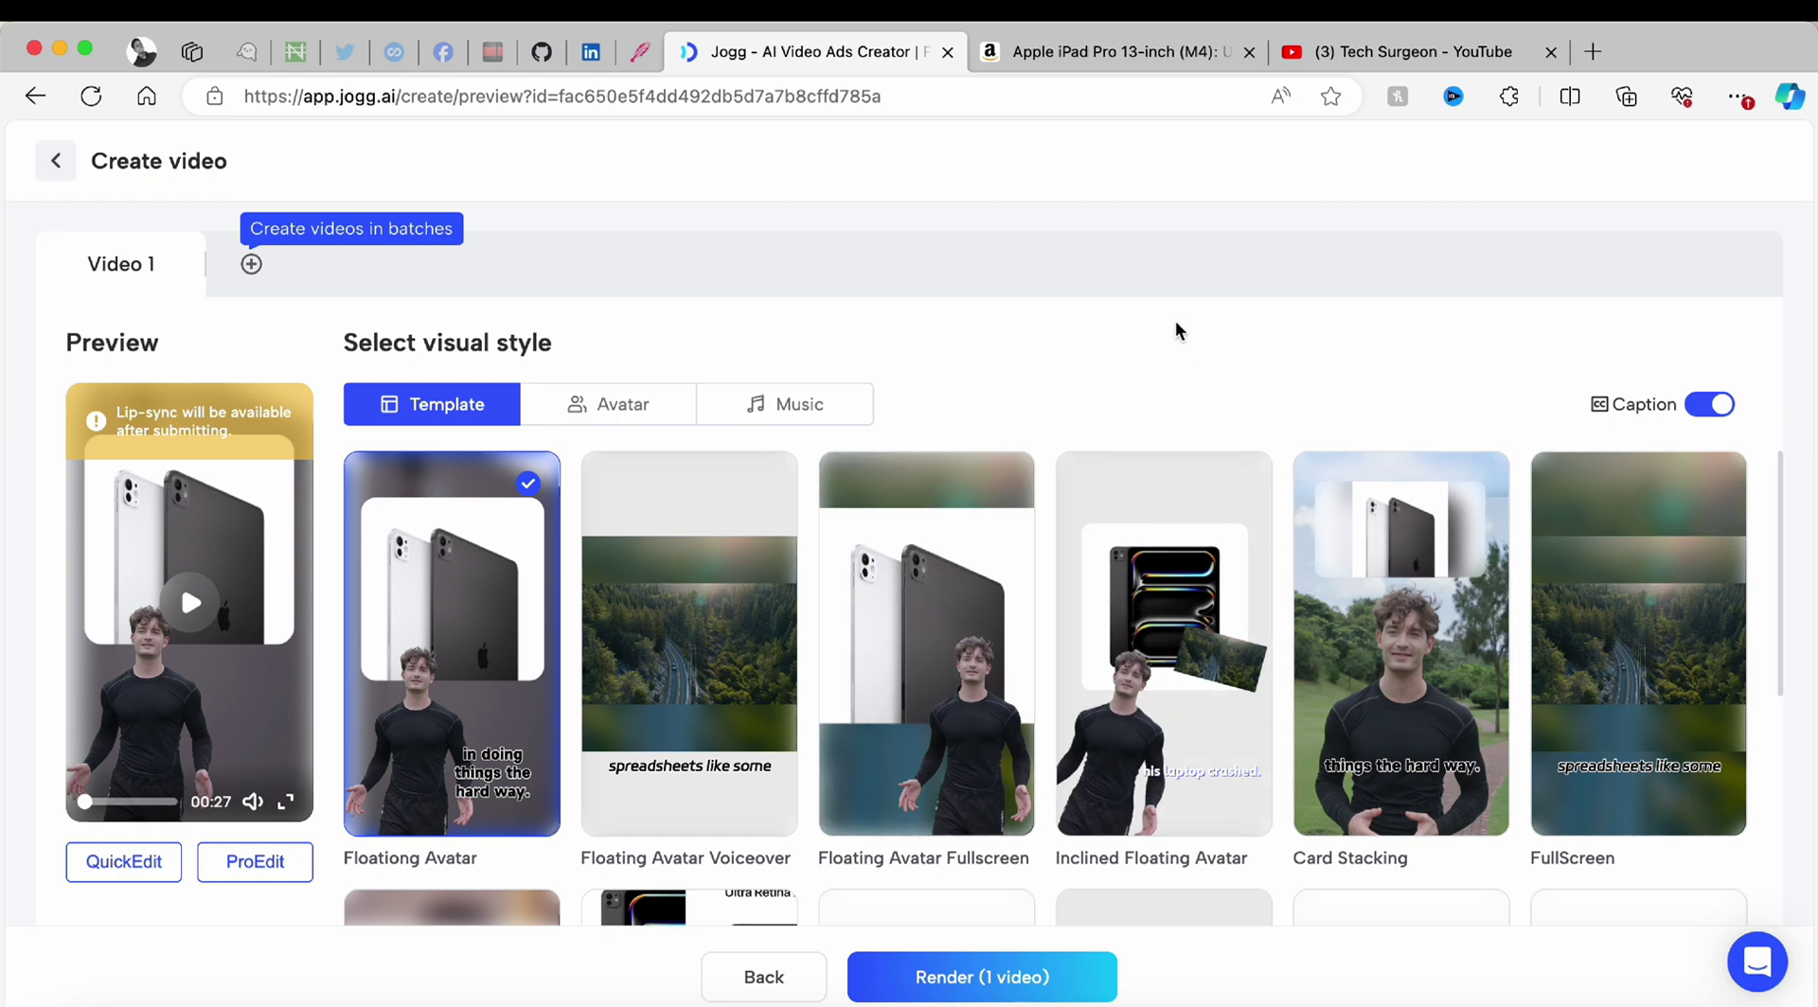
left_click(604, 405)
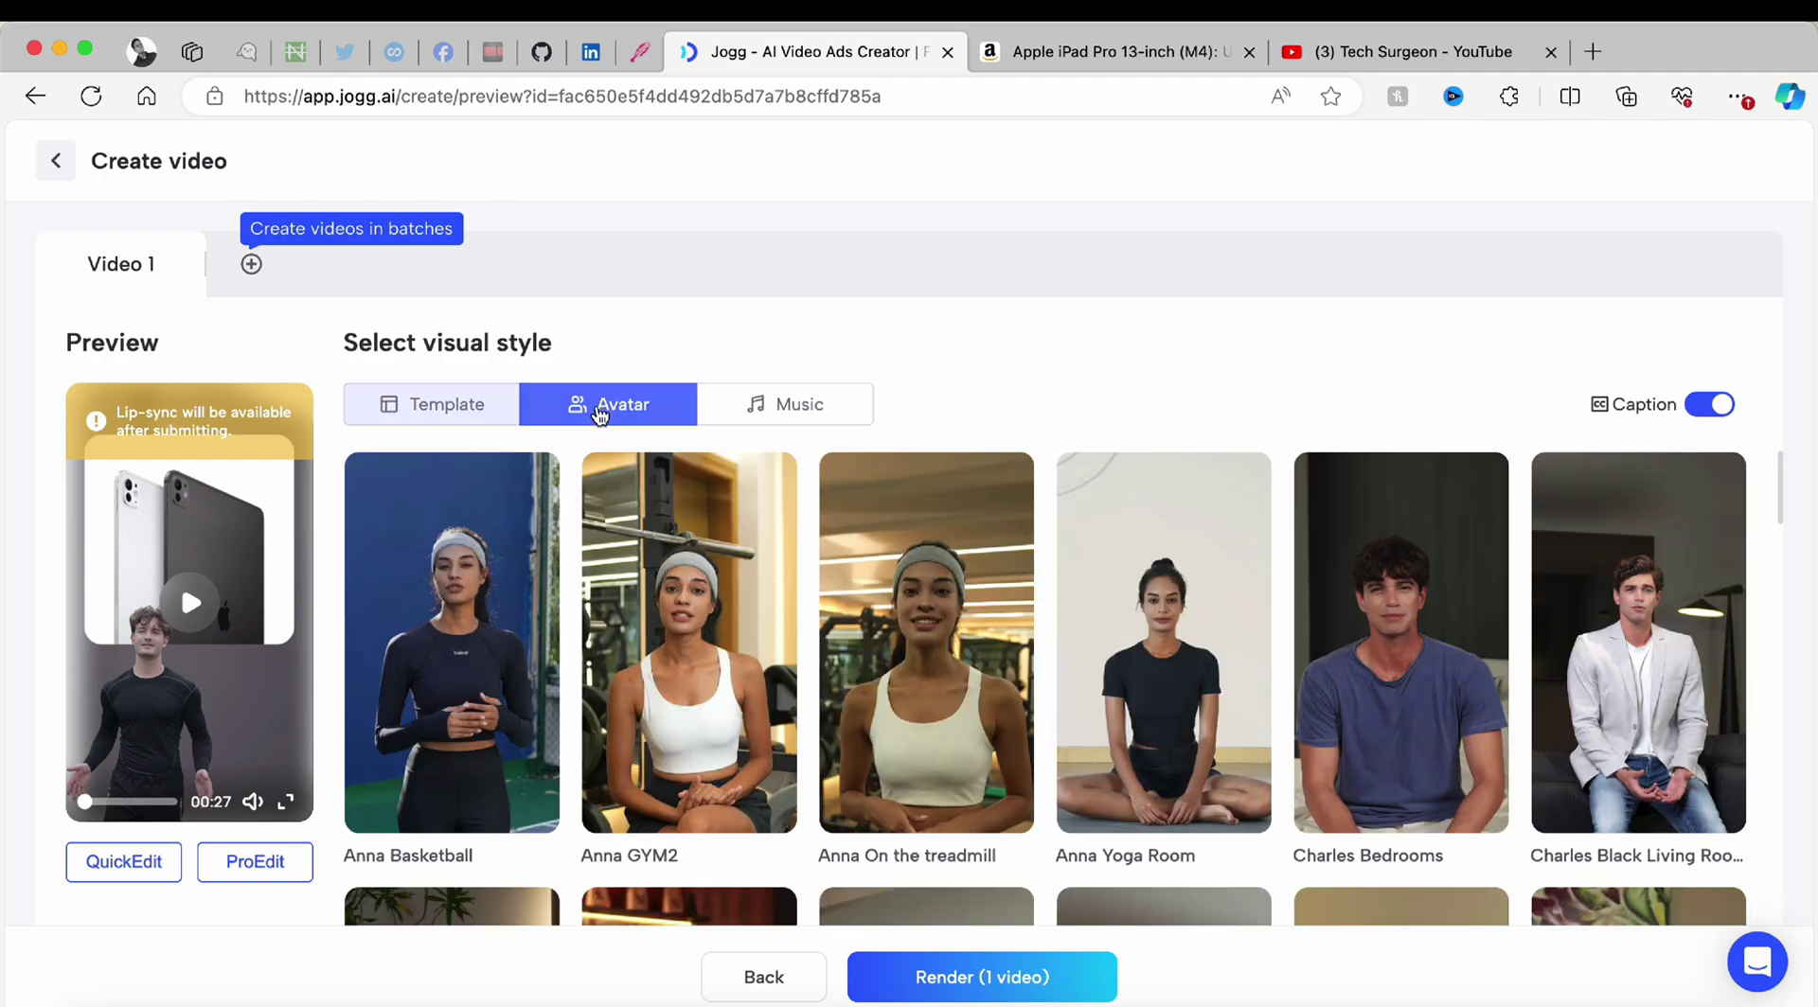
scroll(1238, 795, "down", 7)
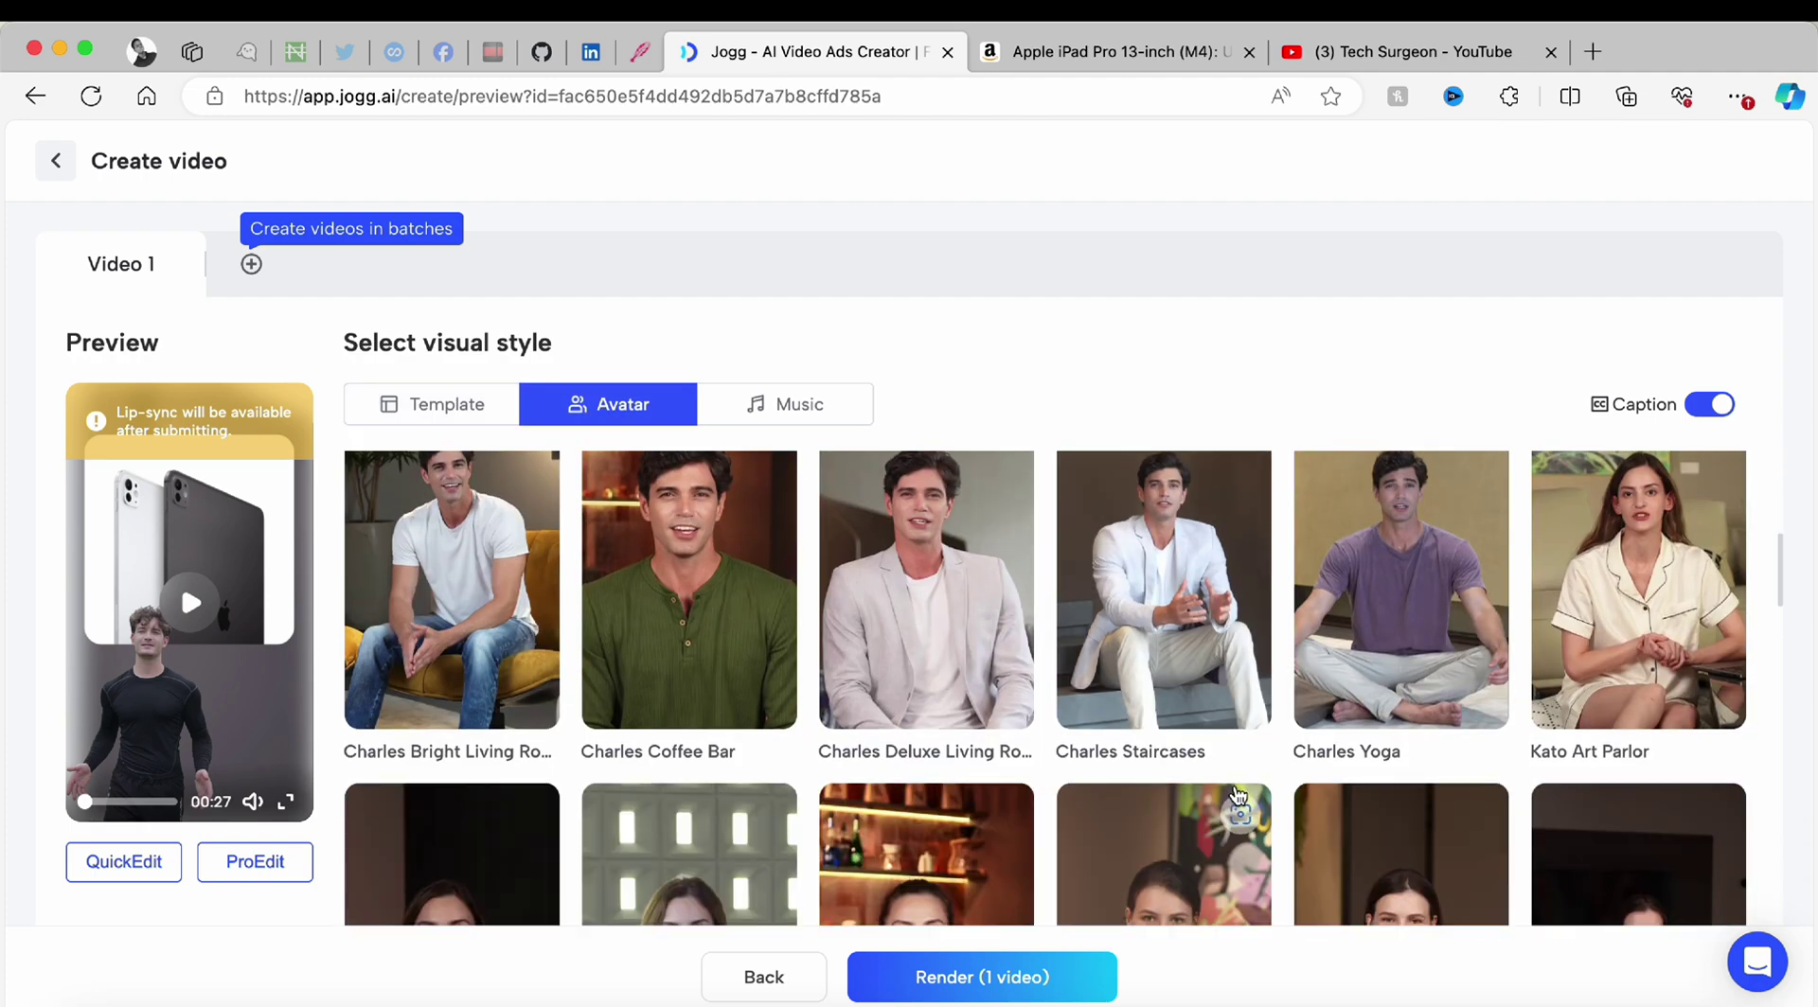
scroll(1238, 796, "down", 5)
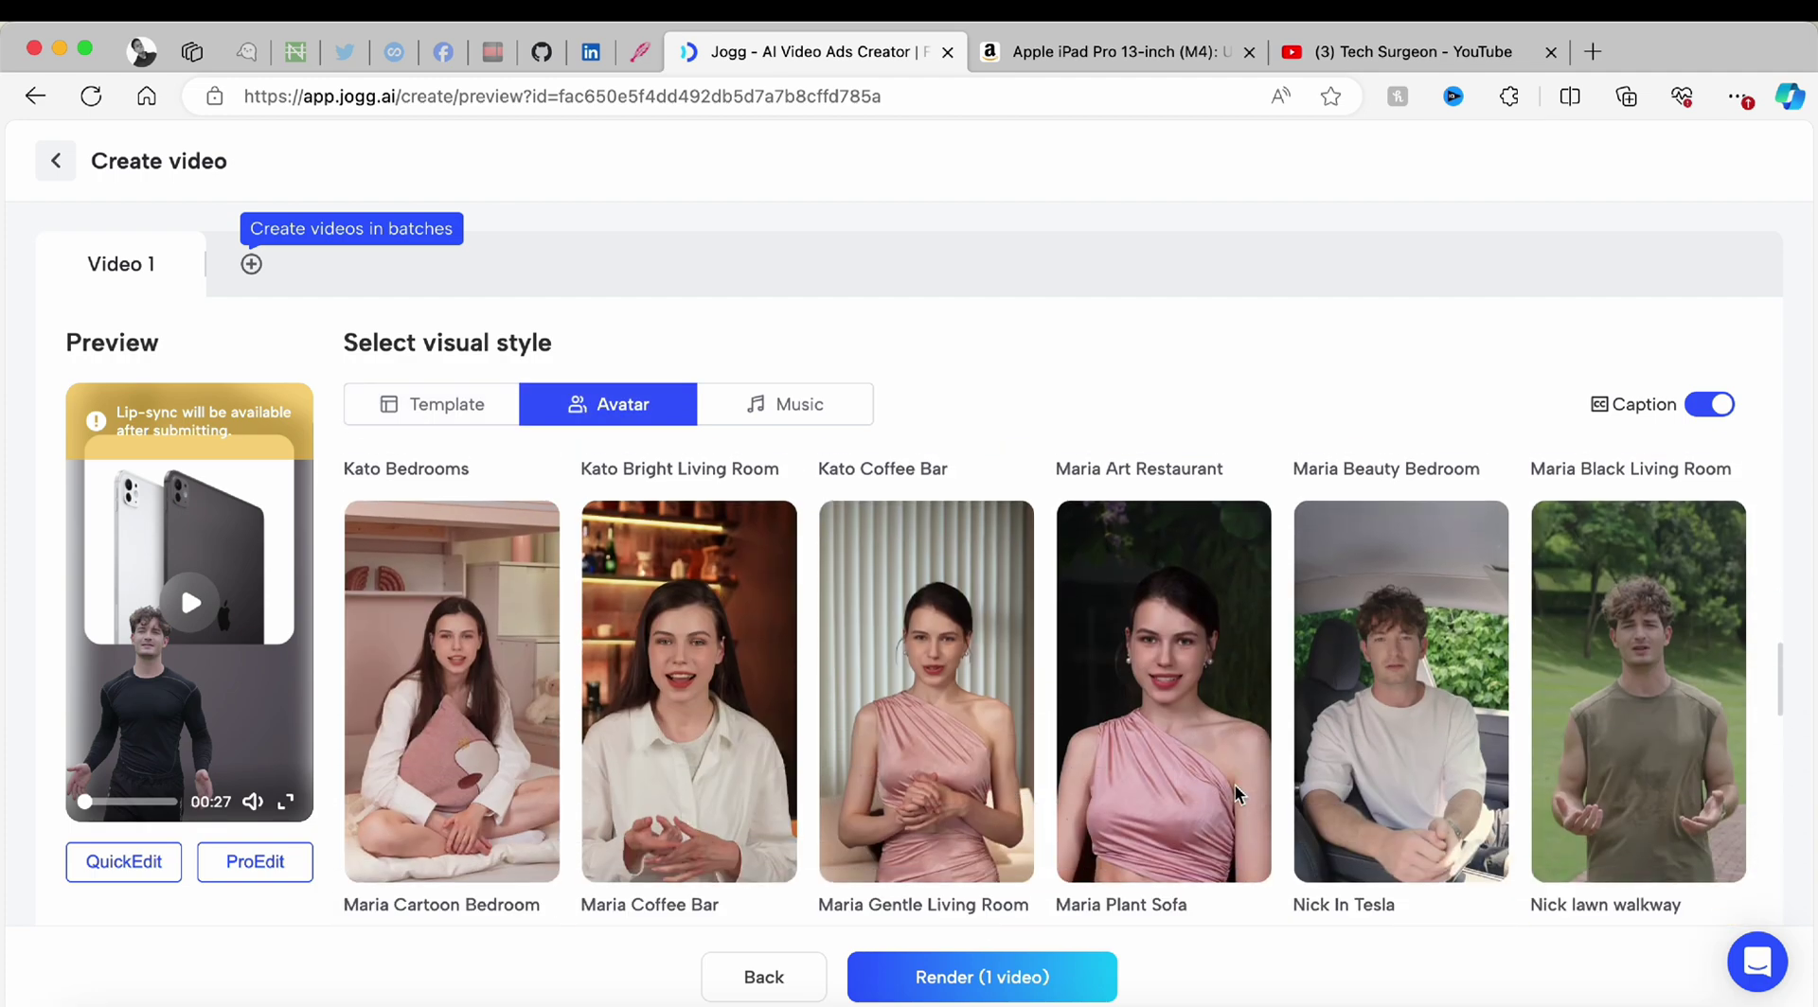
scroll(1238, 796, "up", 12)
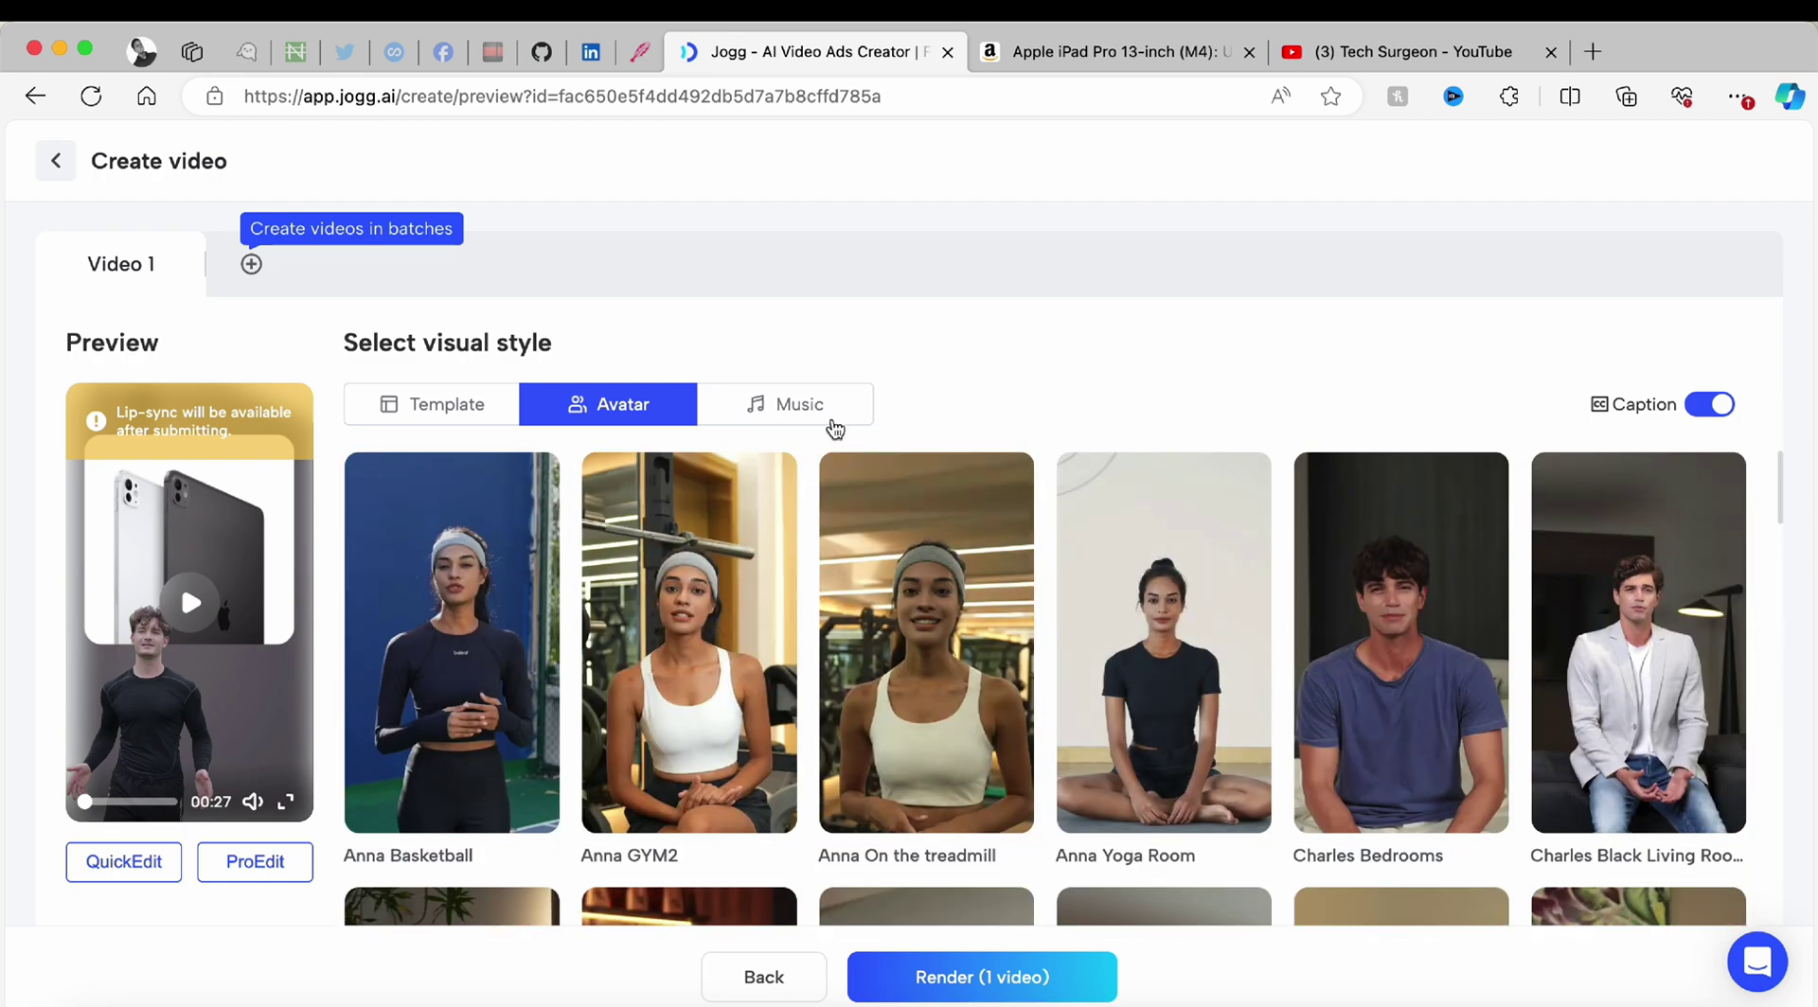
Set Chilled_Hip_Hop as Video 1's background music
left_click(832, 424)
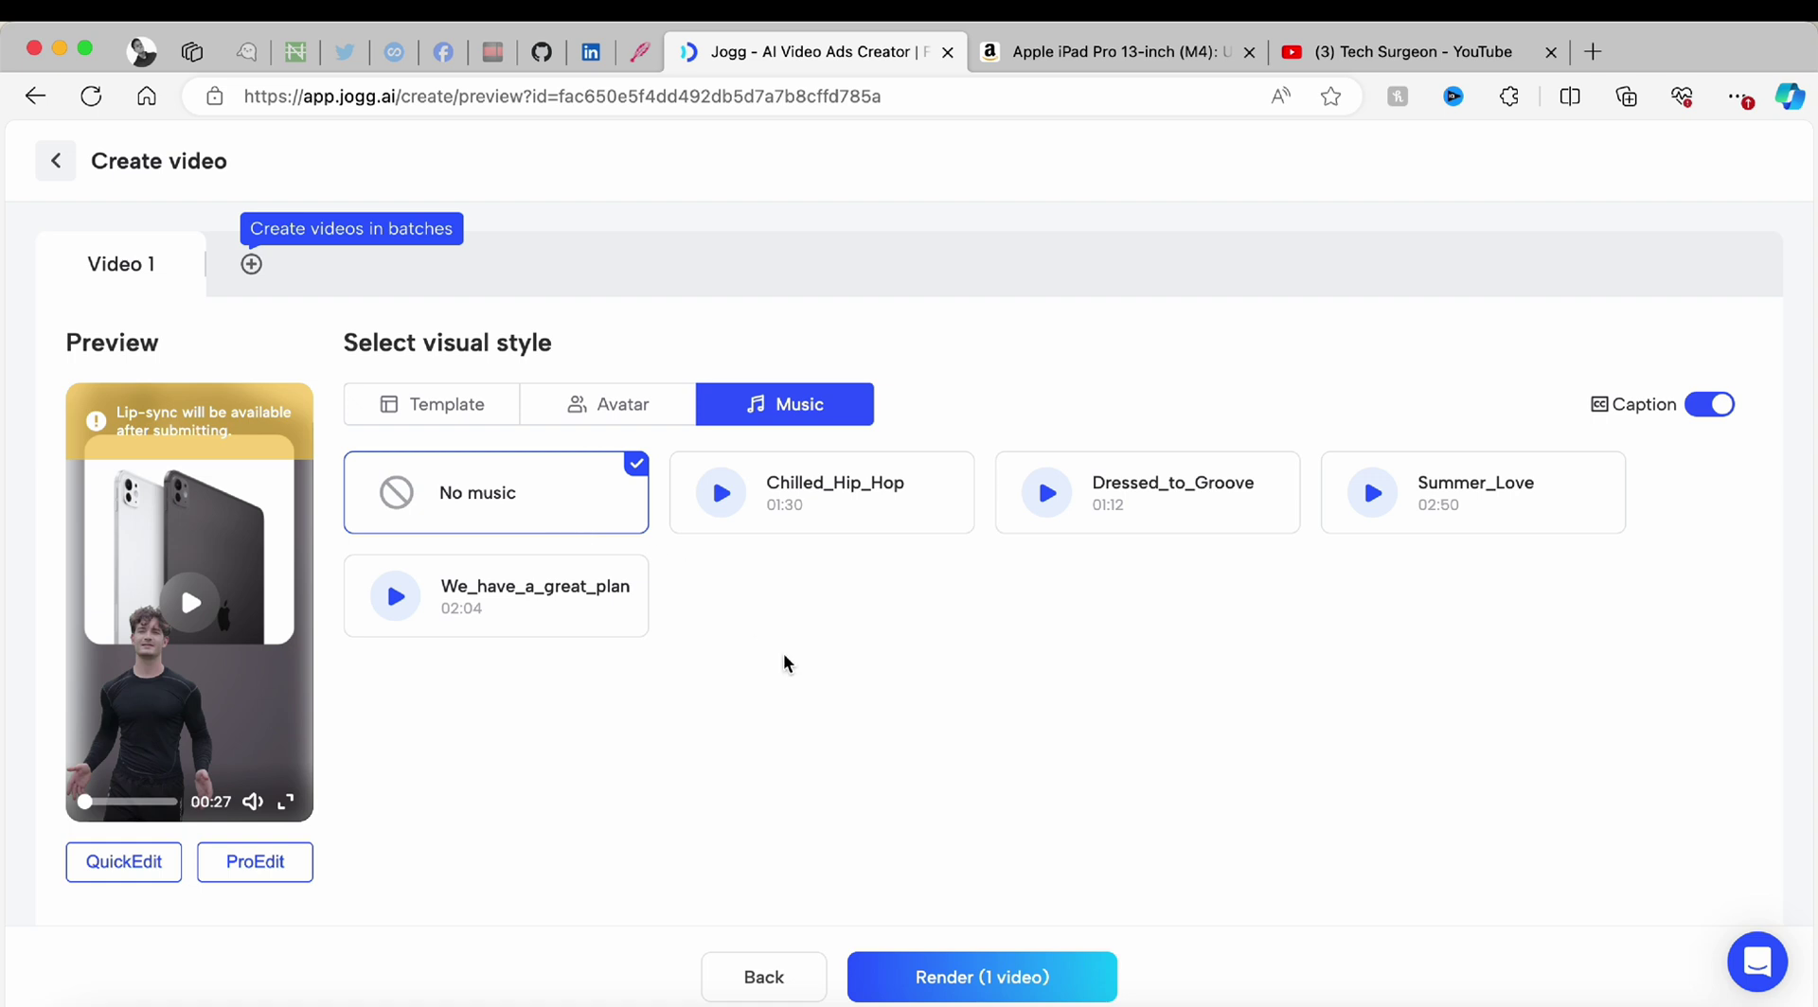
left_click(901, 511)
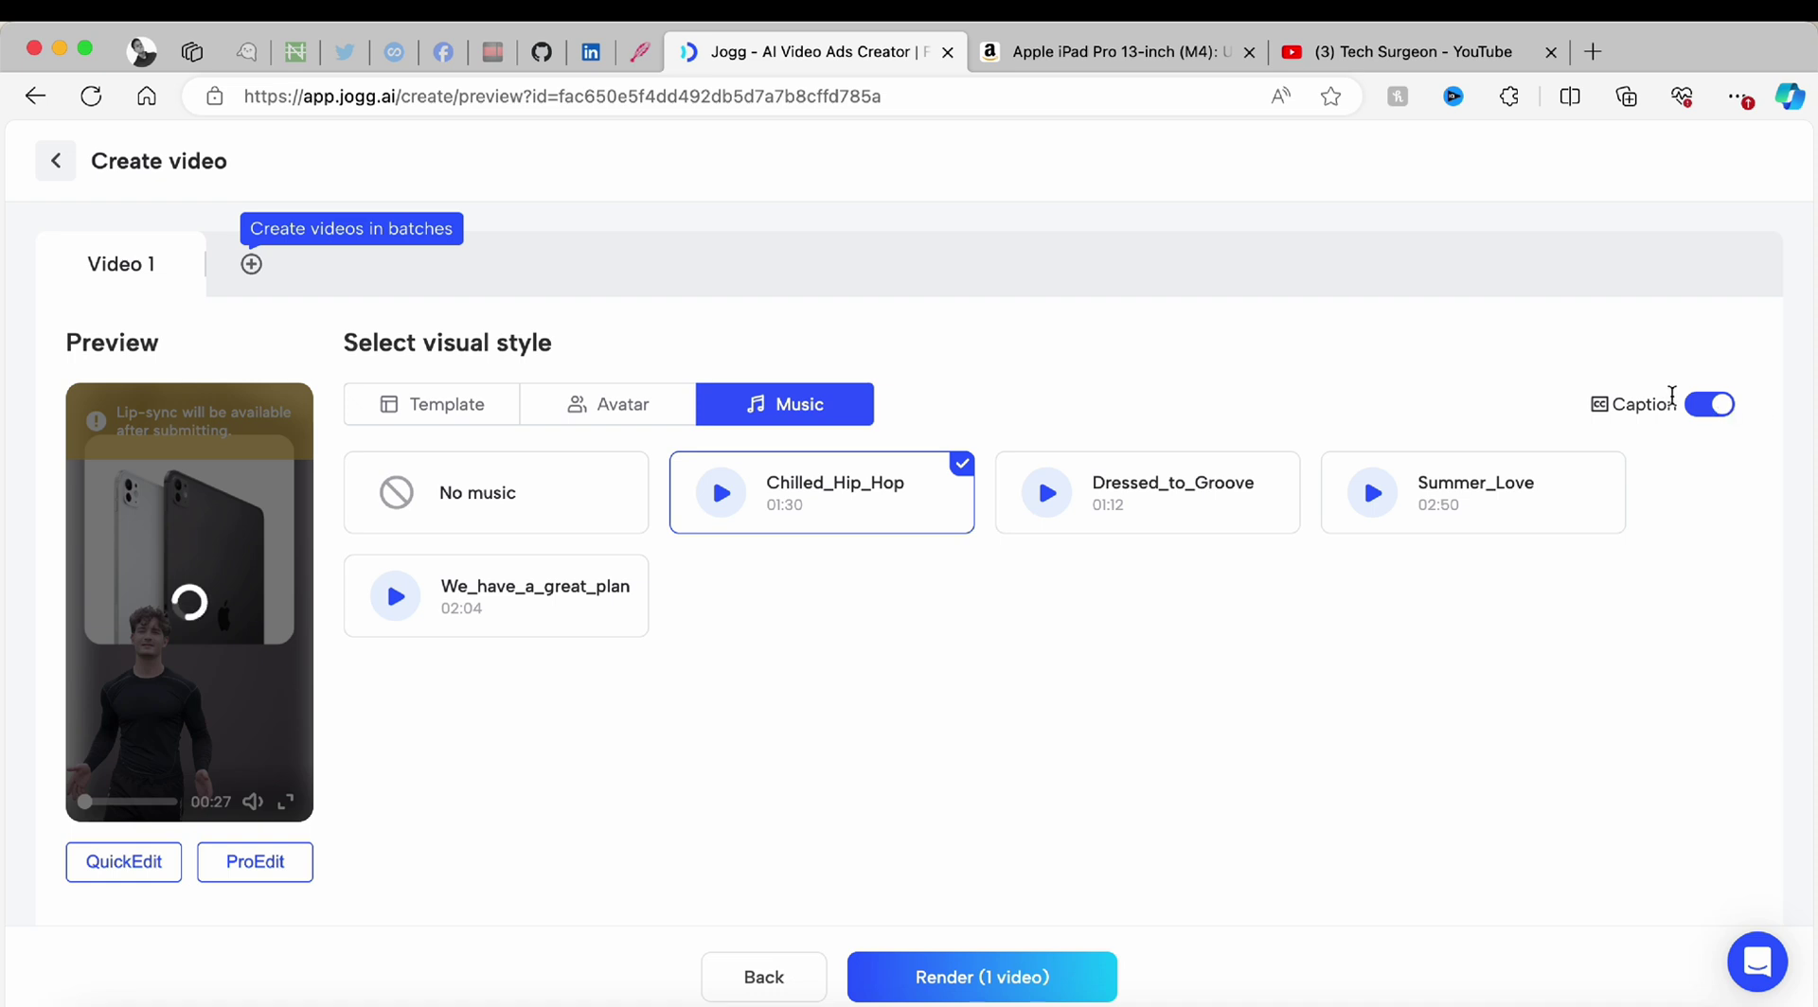
left_click(427, 407)
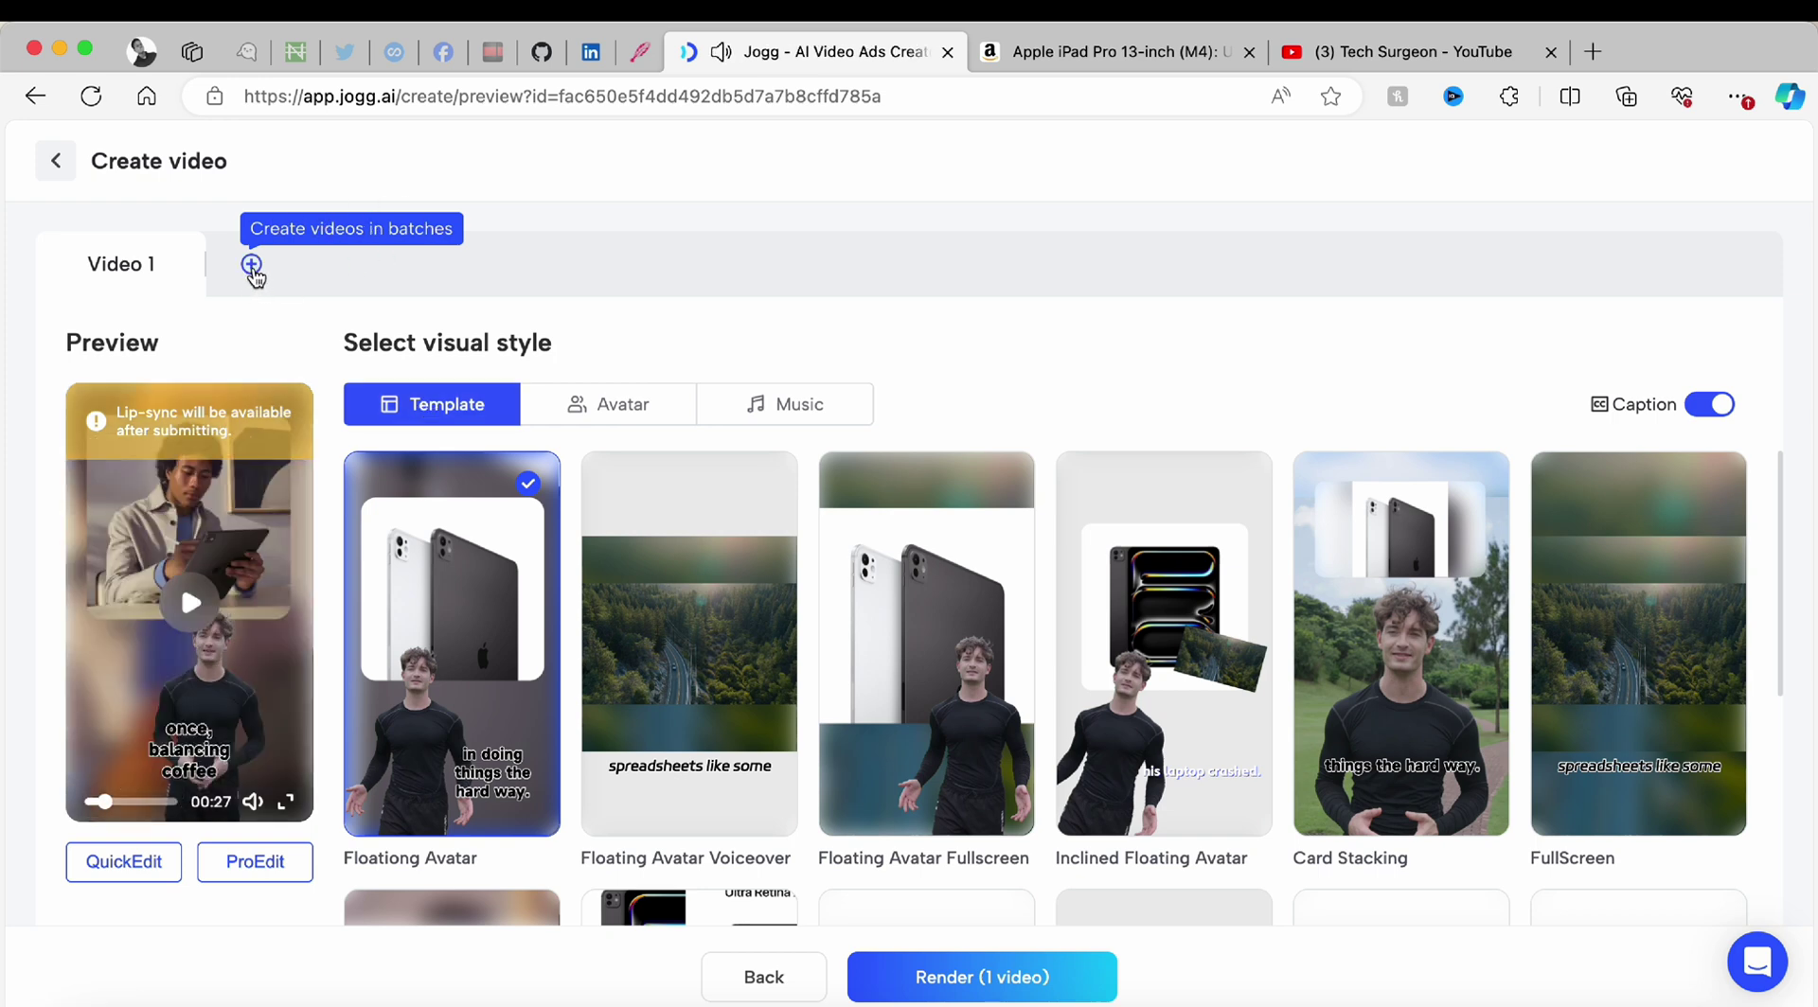
Add Video 2 and Video 3 variants to the batch
left_click(252, 270)
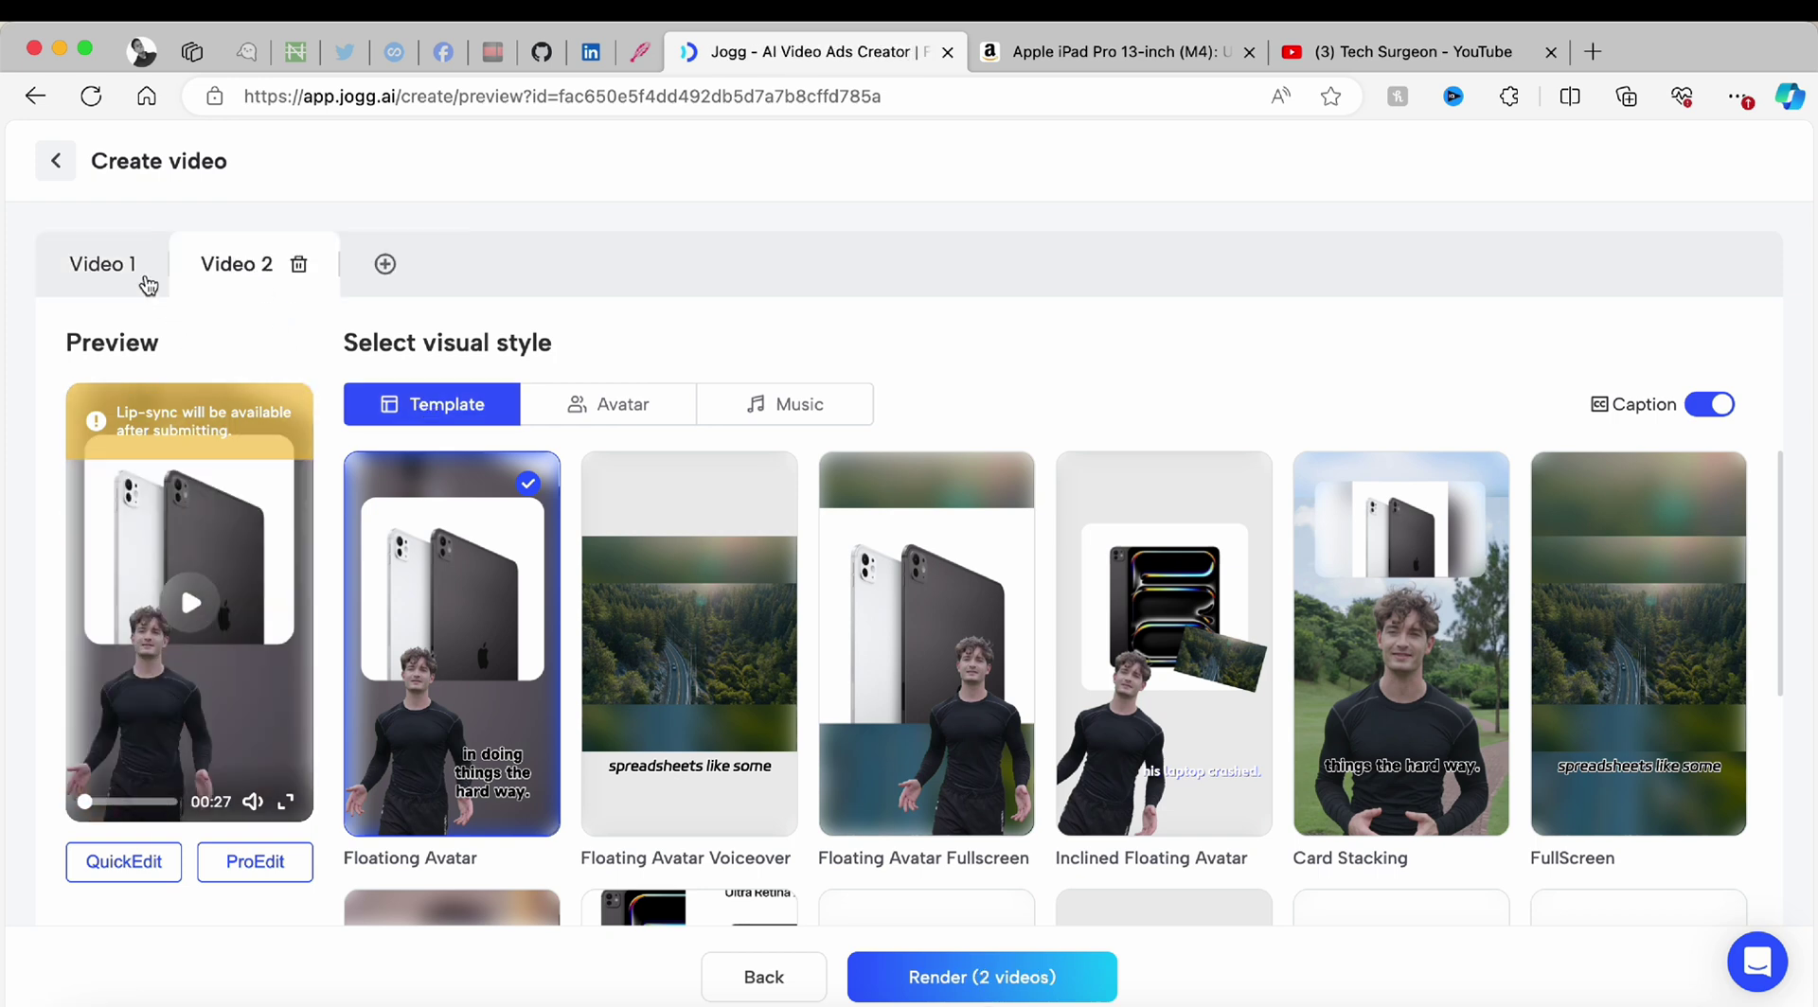
left_click(136, 270)
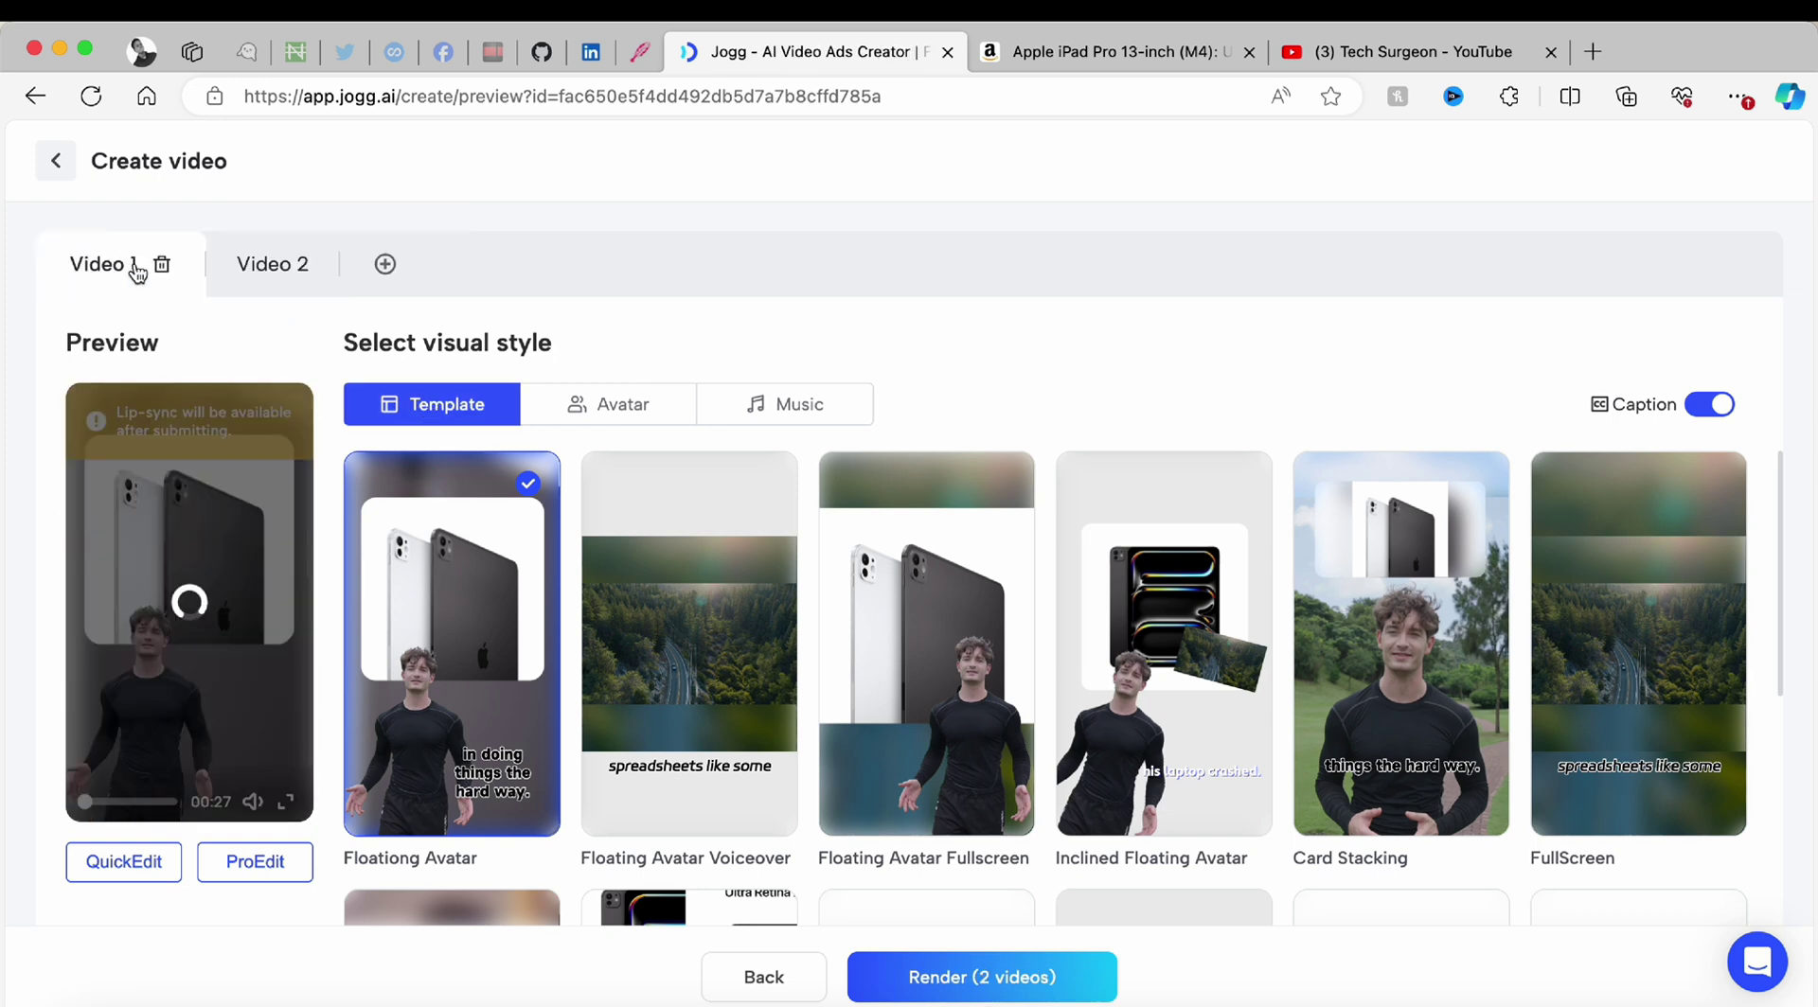
left_click(262, 287)
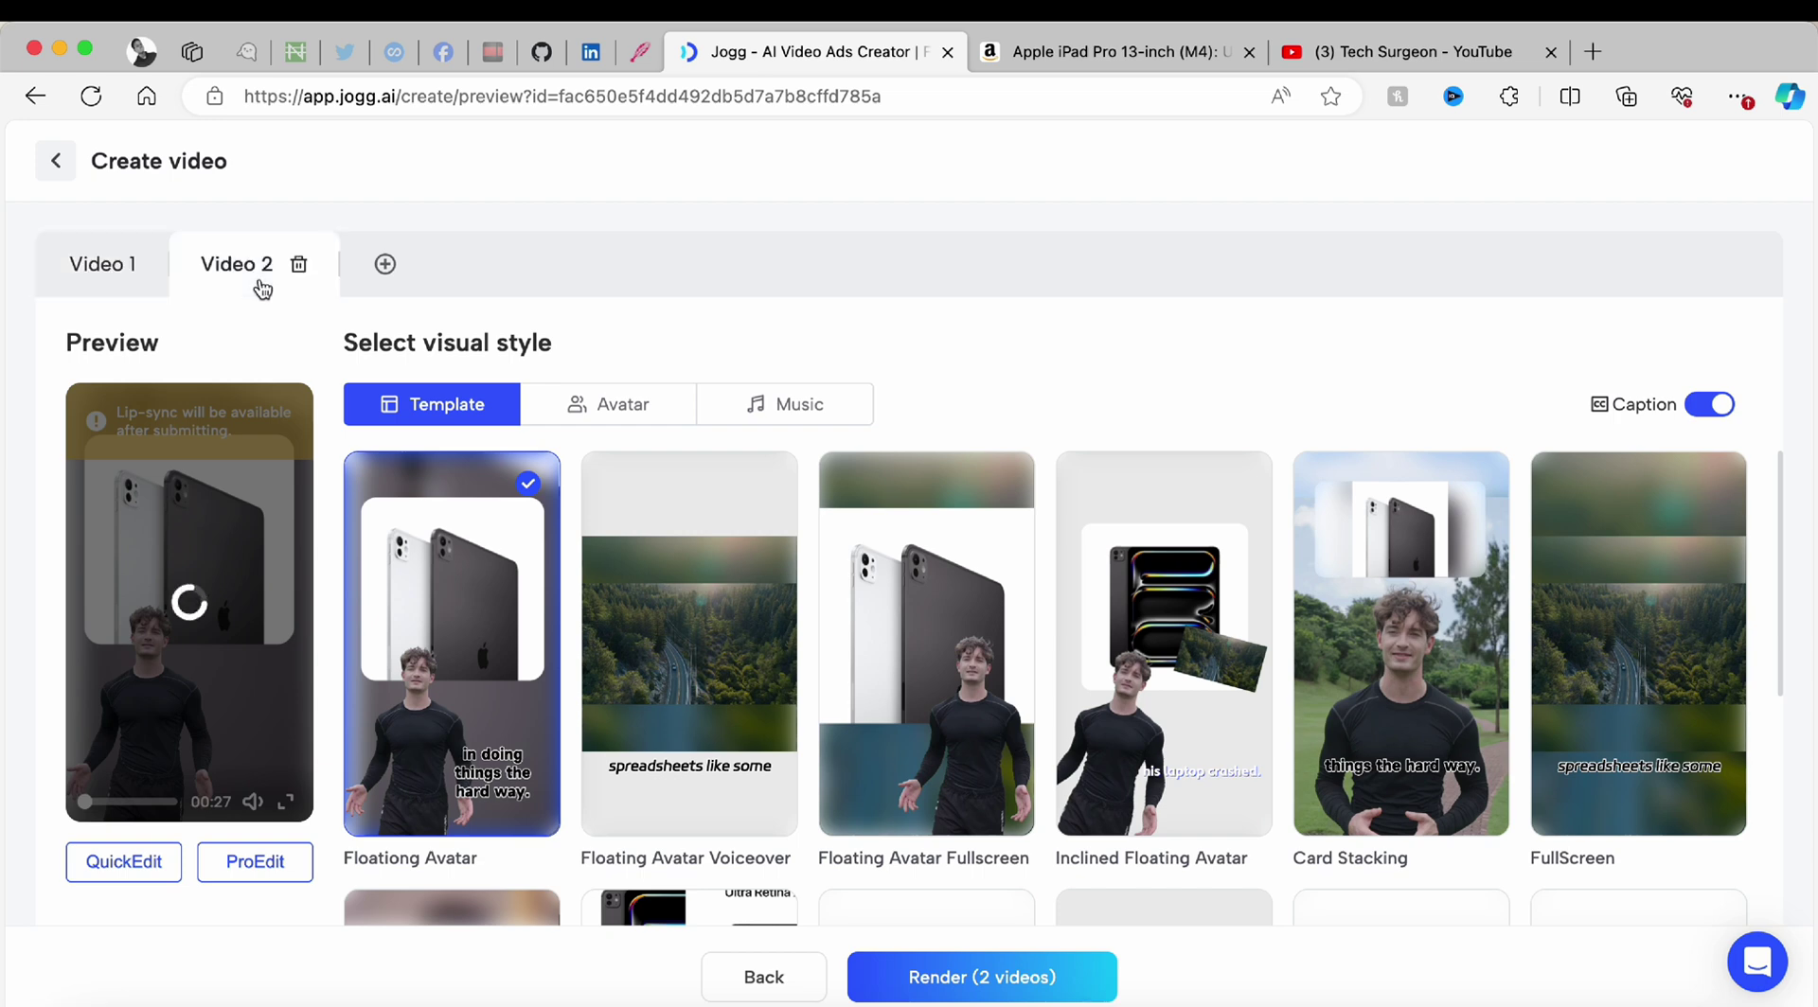
left_click(384, 265)
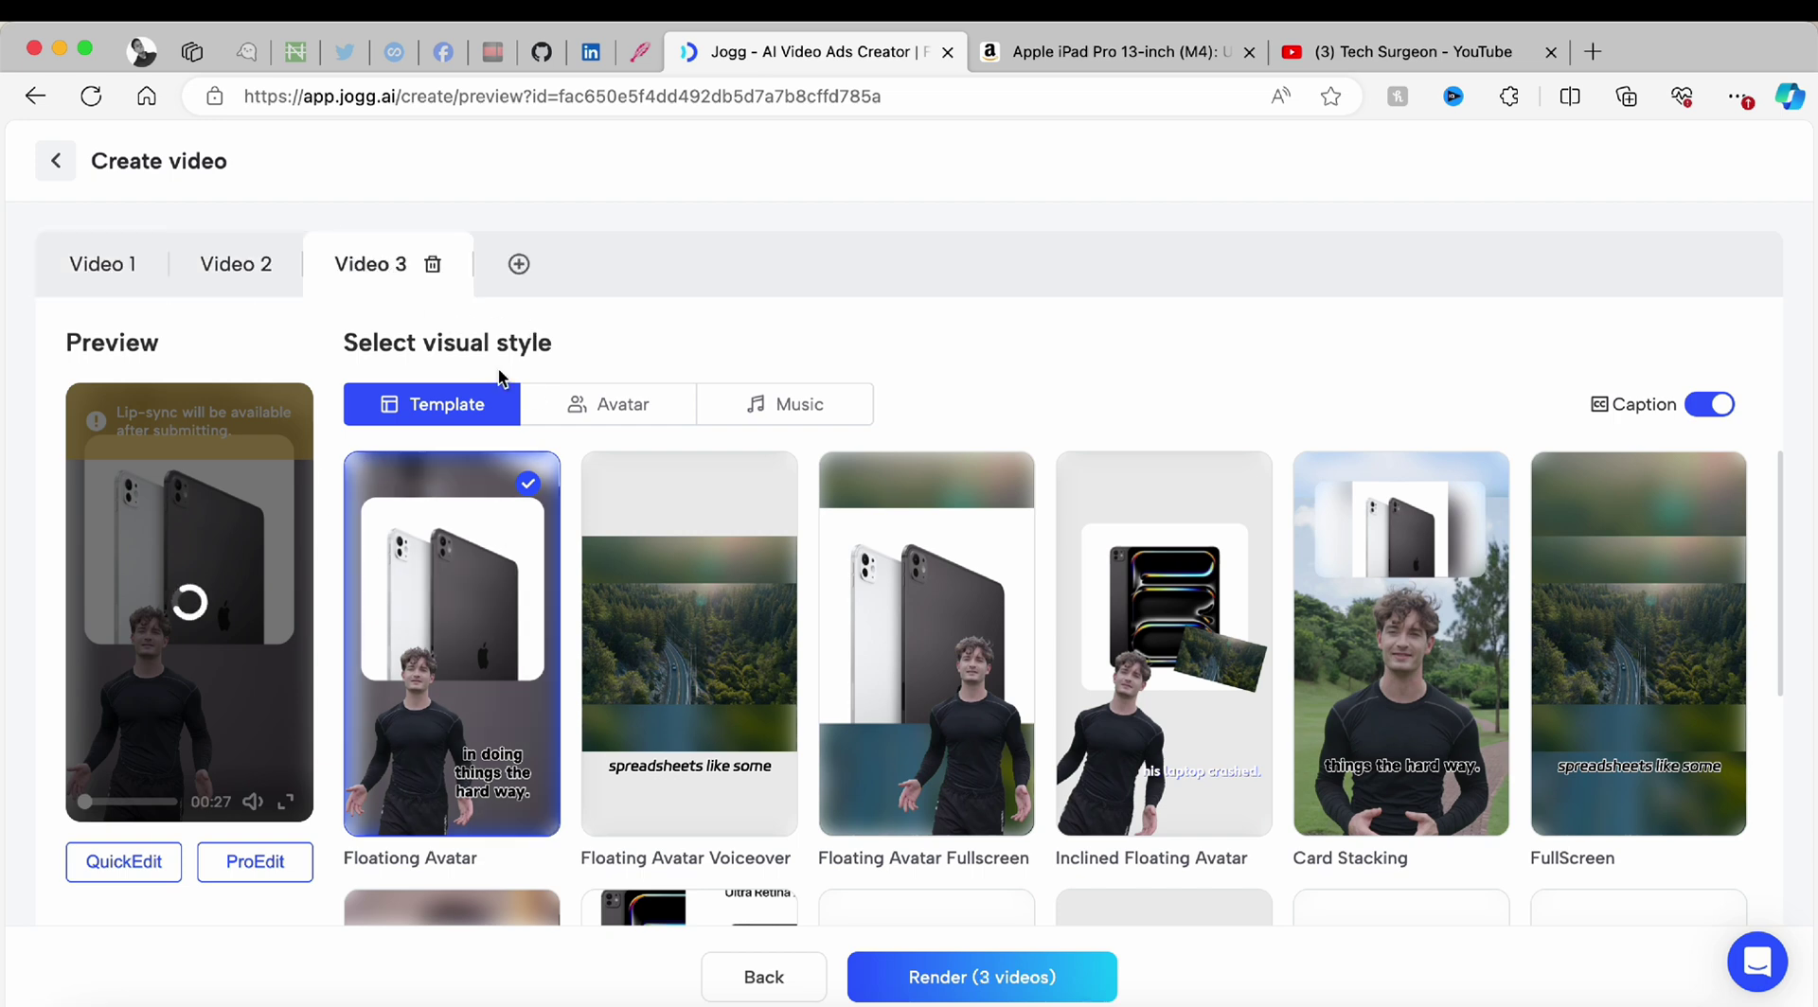
Delete Video 3 and then Video 2, leaving only Video 1
left_click(434, 268)
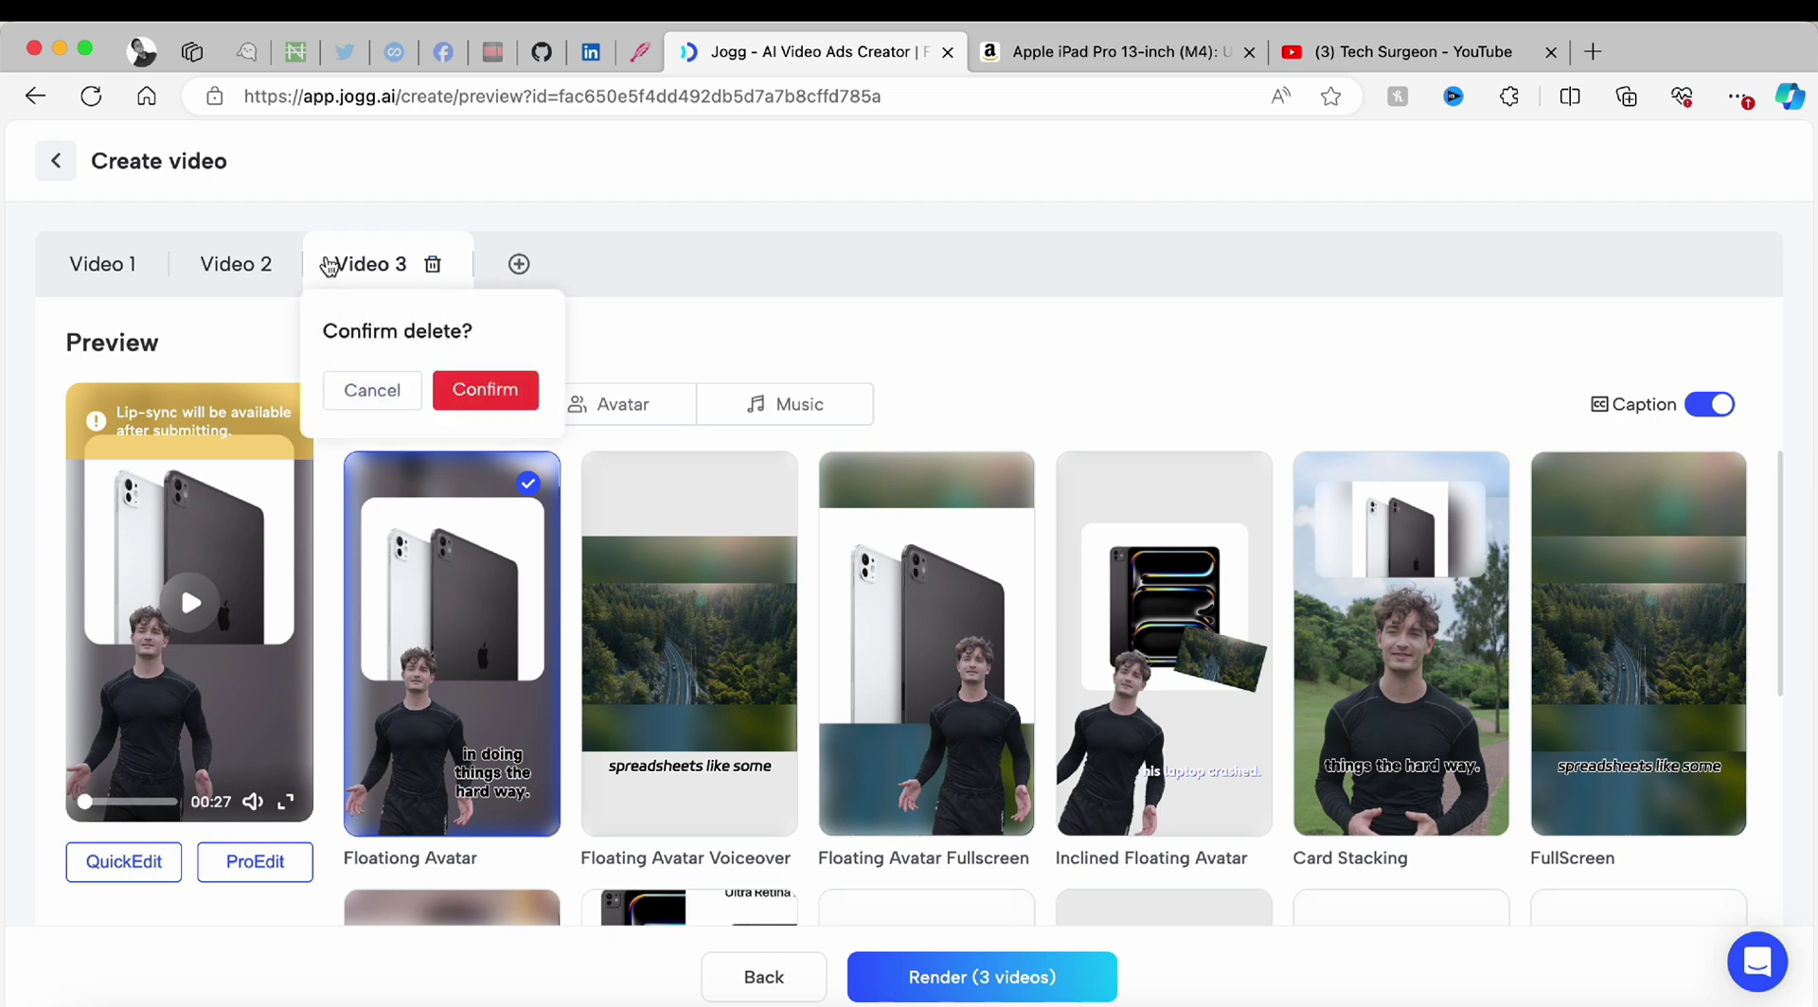
left_click(480, 402)
left_click(298, 266)
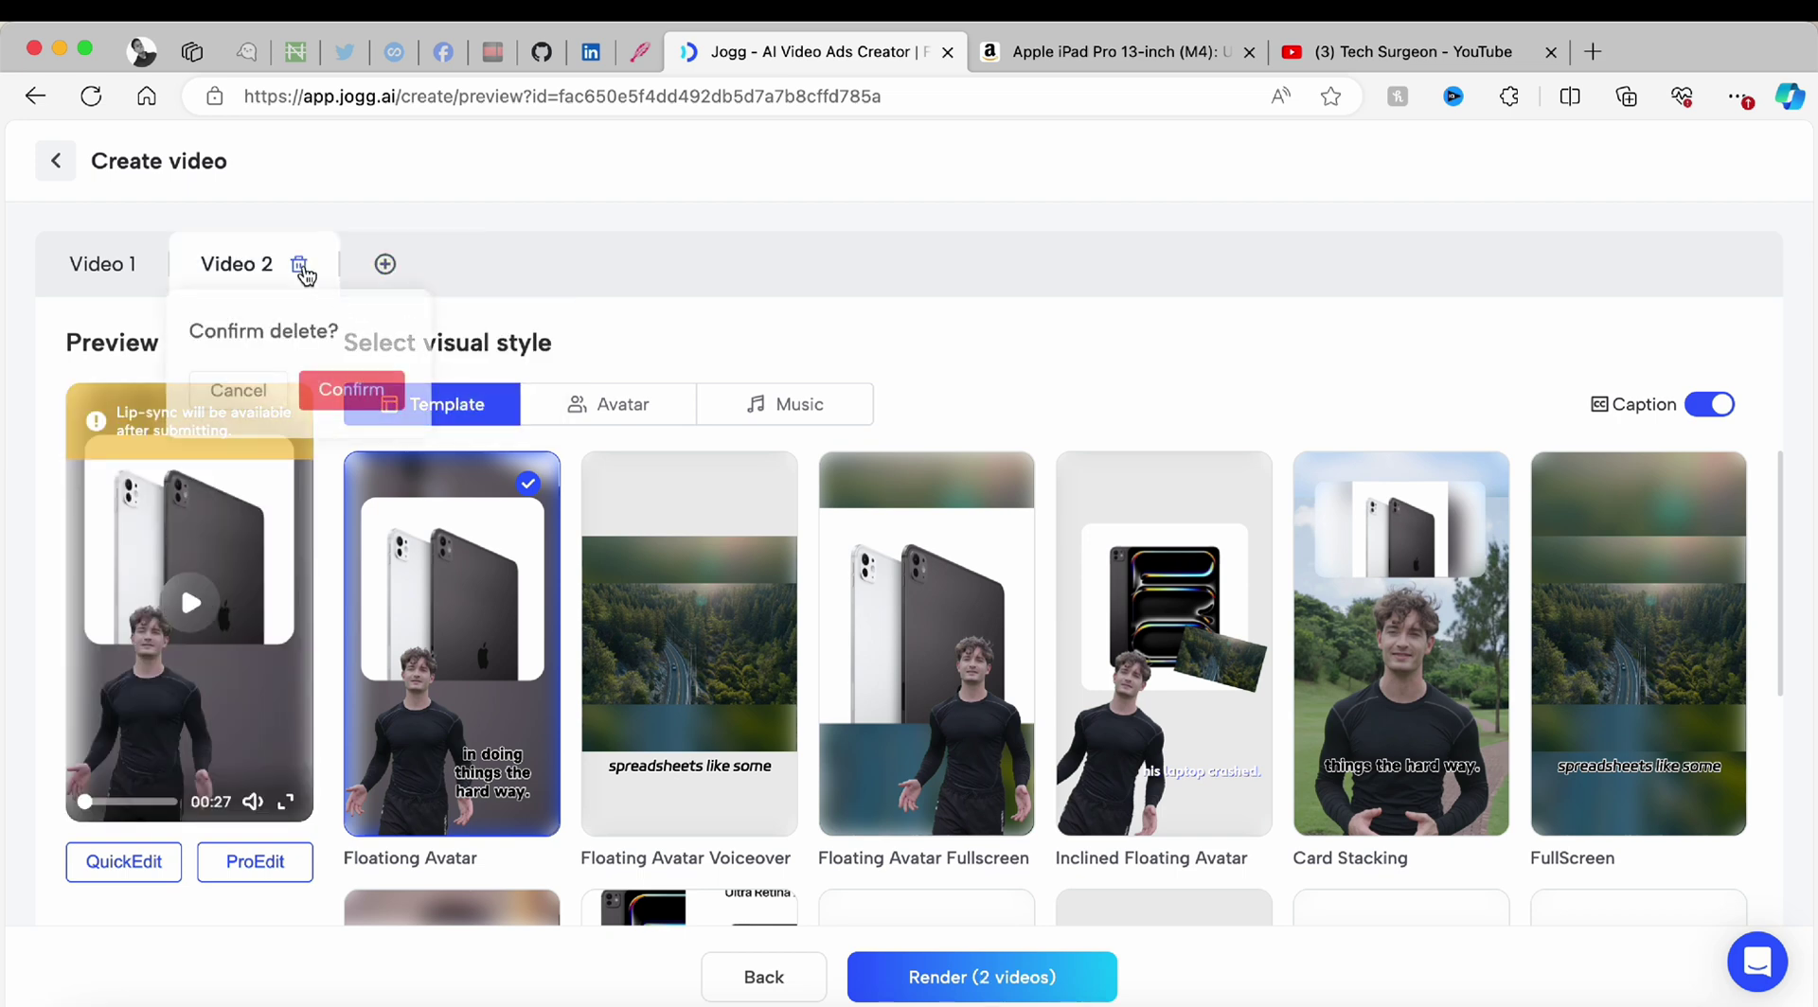
left_click(354, 390)
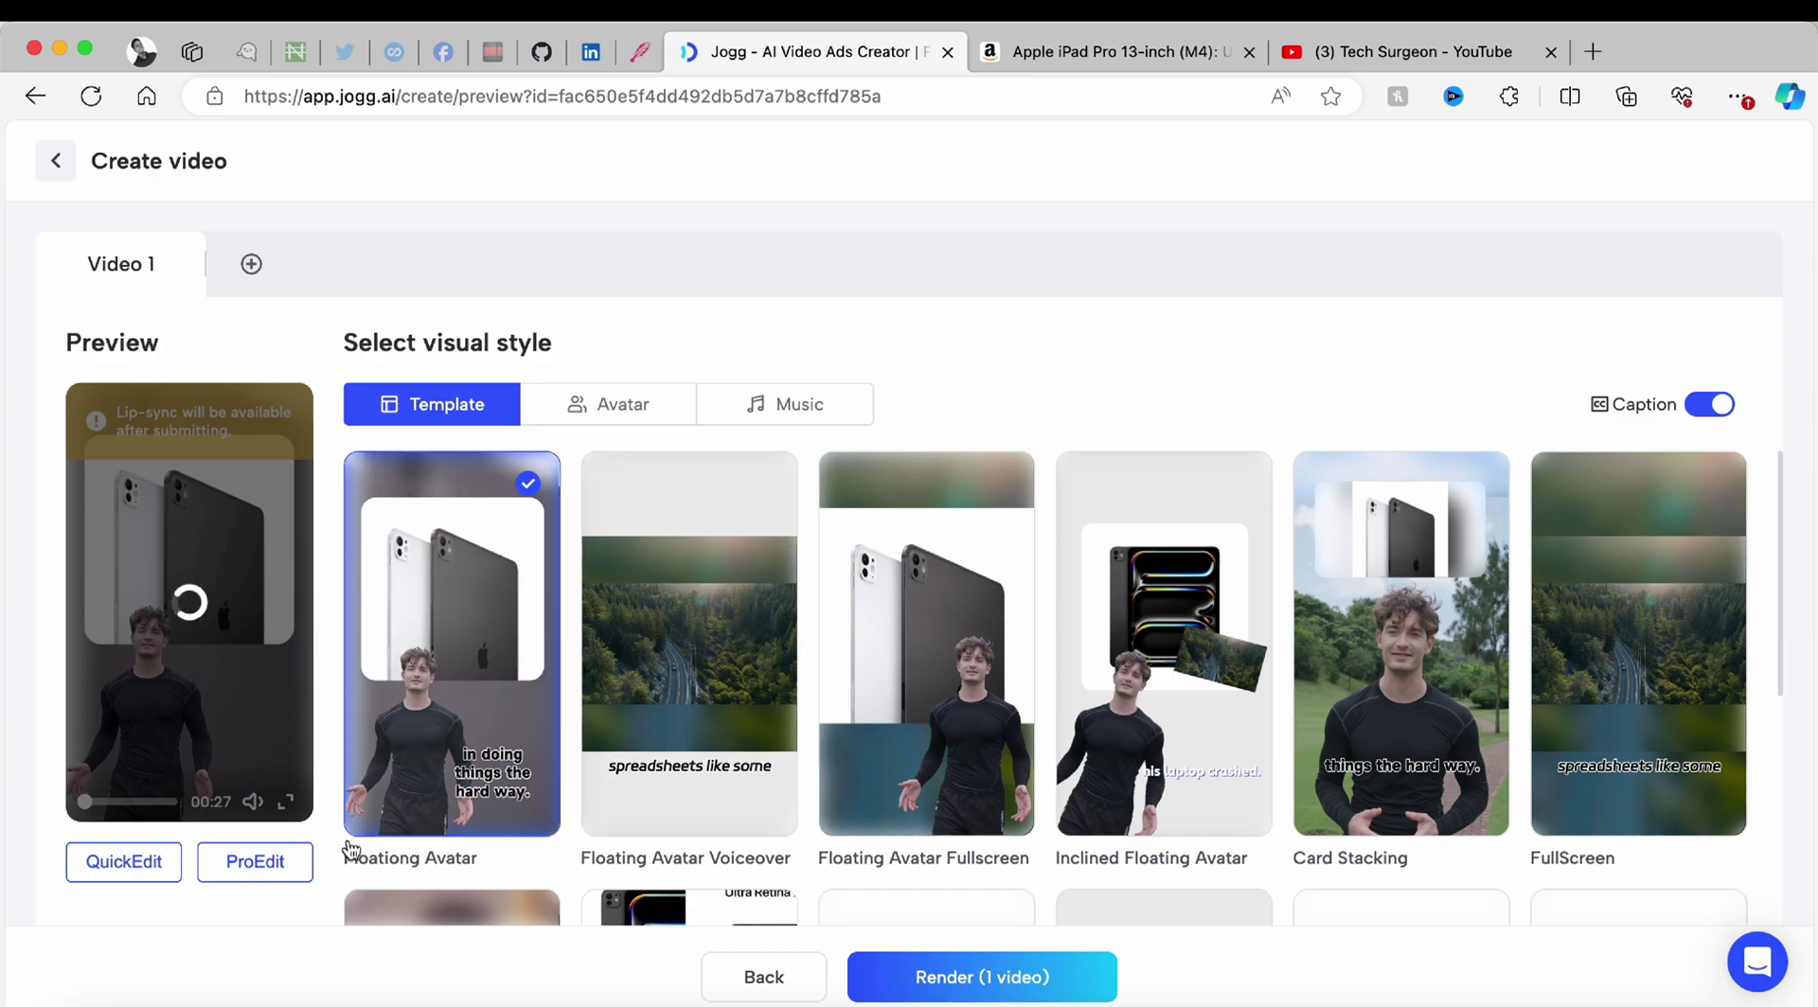
Open QuickEdit for Video 1, trial then deselect the display image, and close the storyboard layouts
left_click(133, 865)
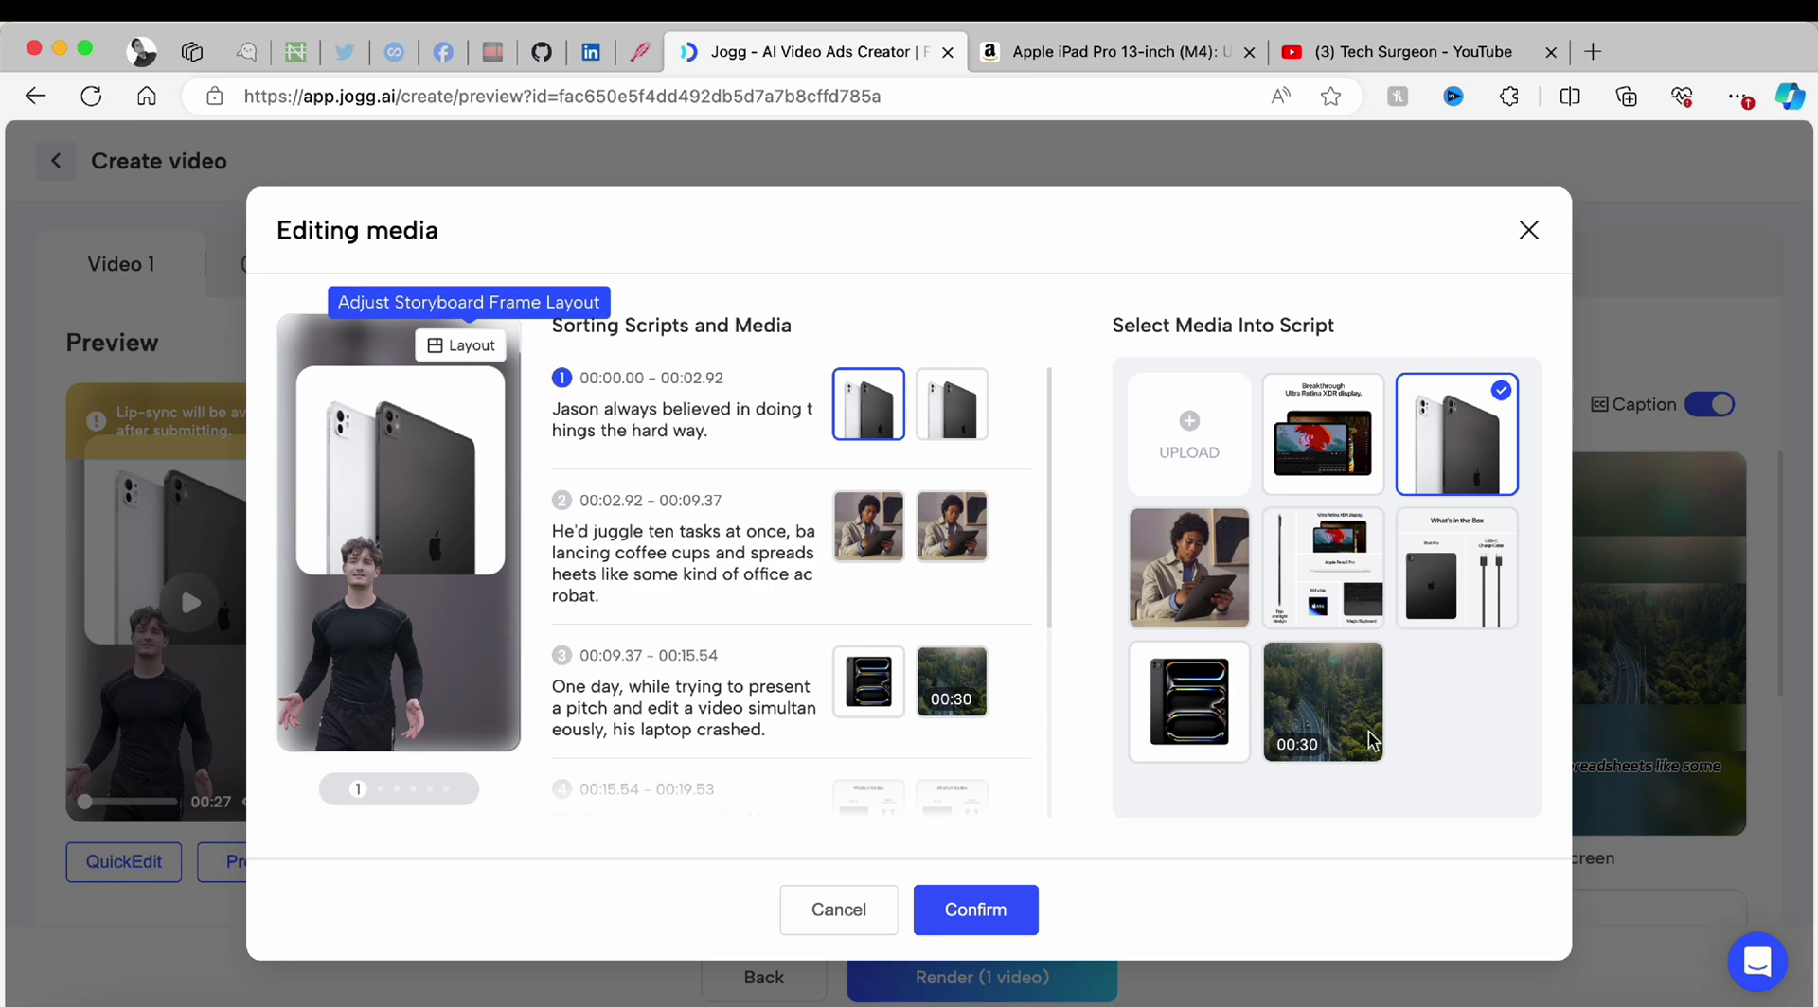
left_click(1287, 416)
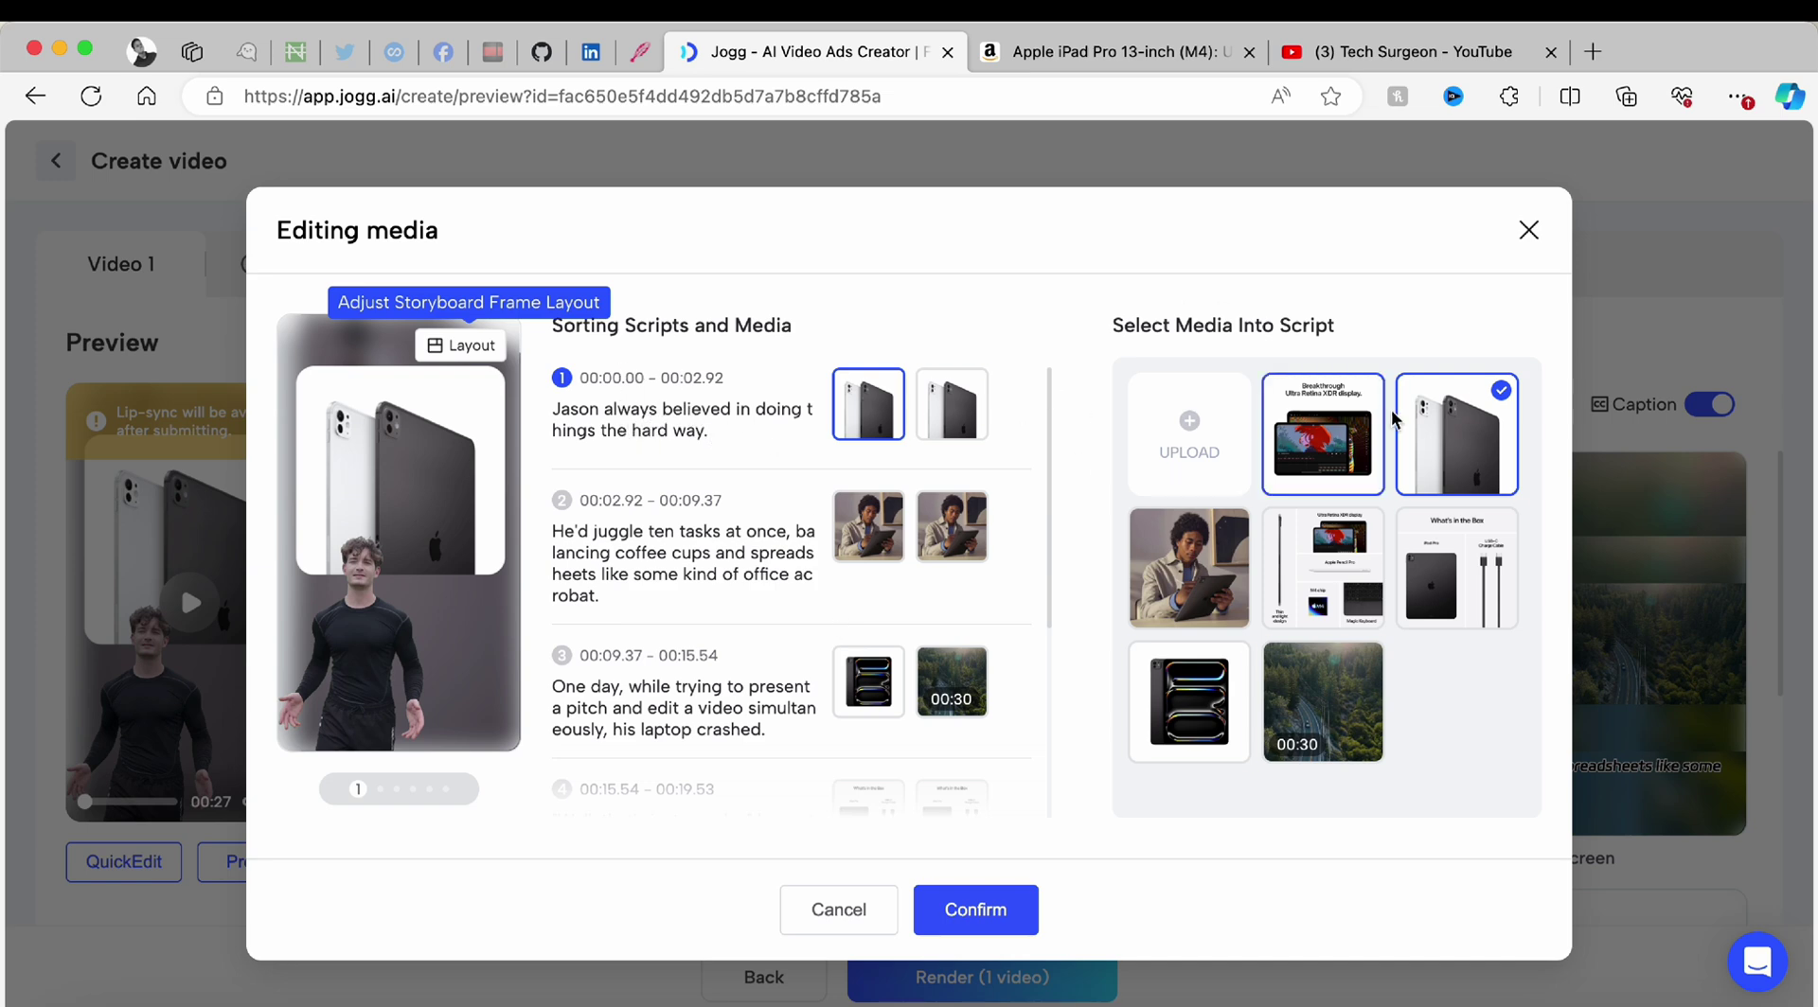
left_click(861, 412)
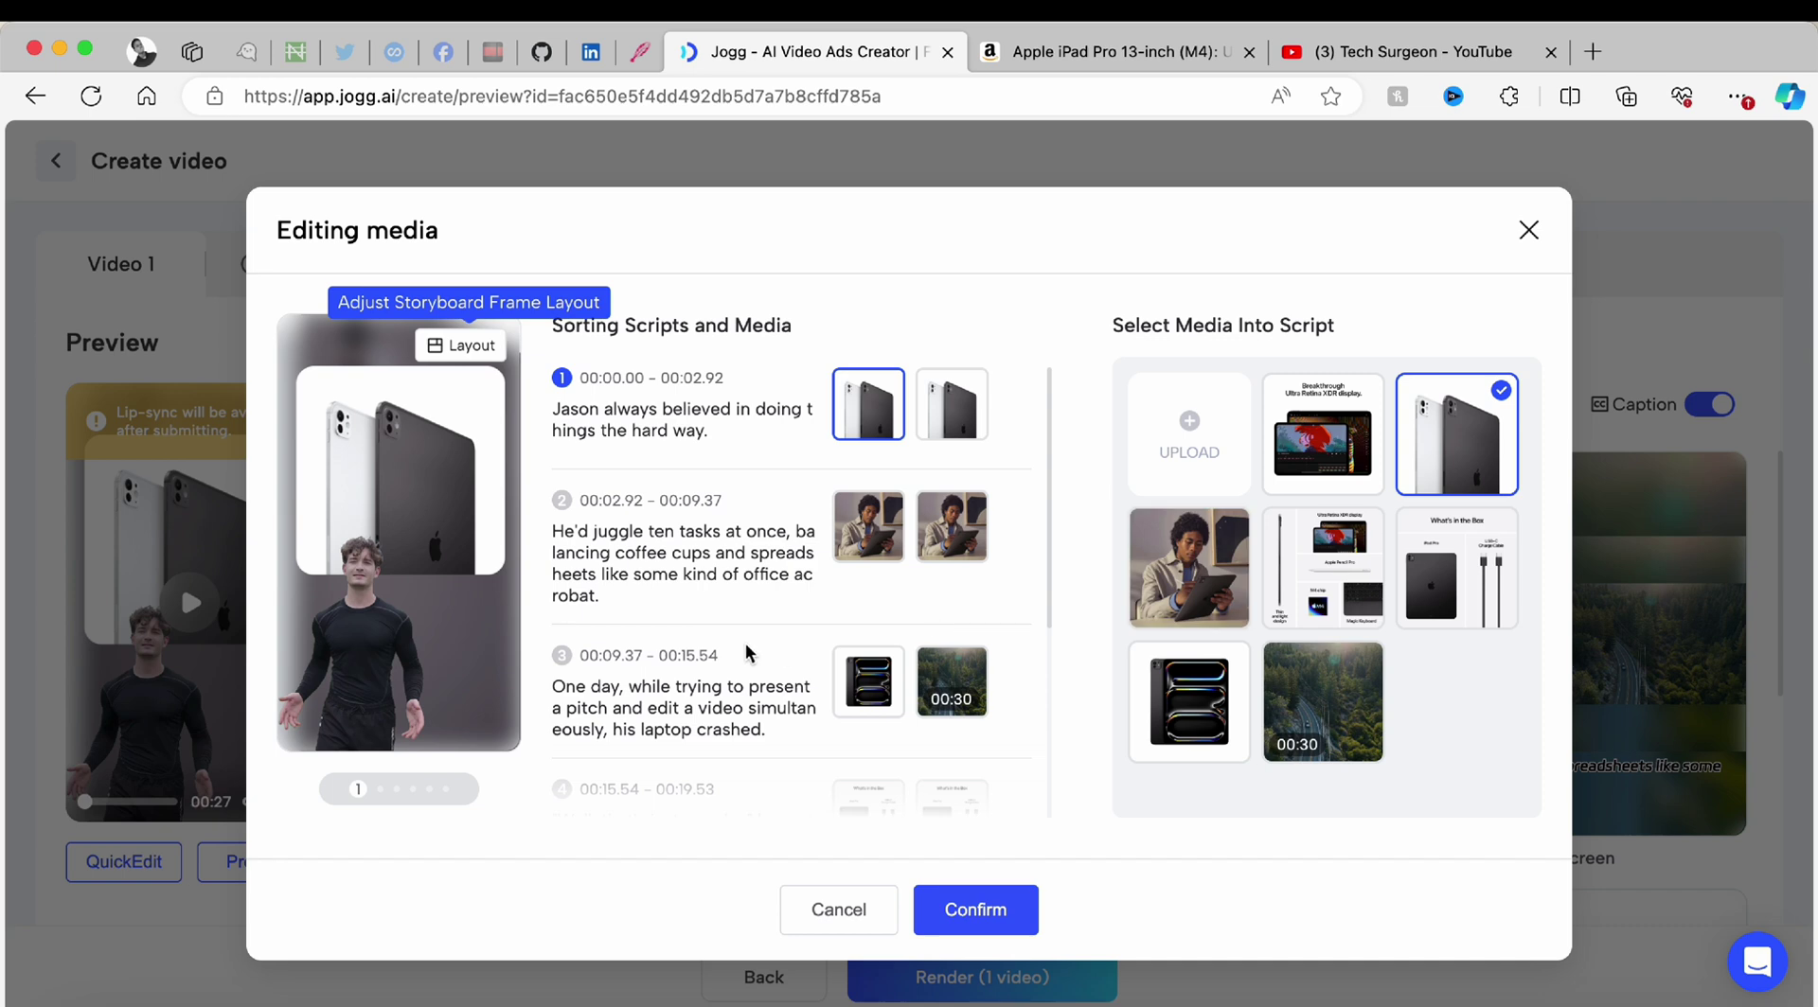
scroll(748, 654, "down", 3)
scroll(753, 658, "up", 3)
left_click(464, 345)
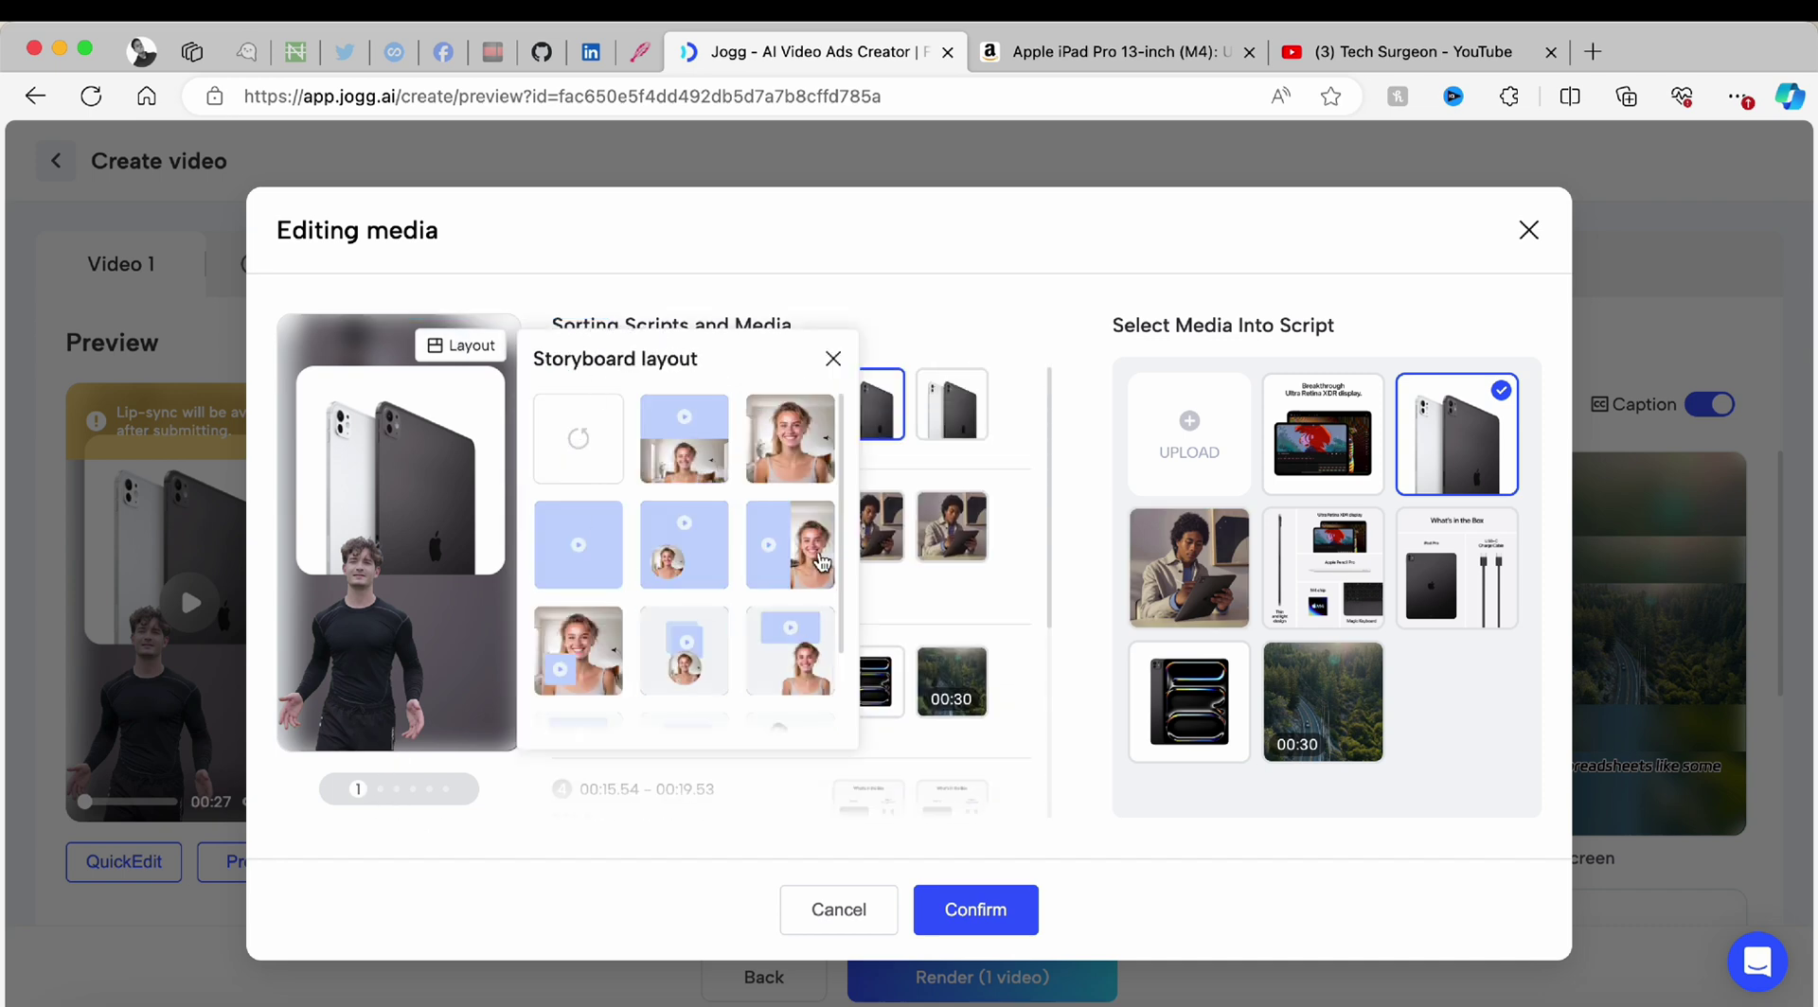
left_click(830, 357)
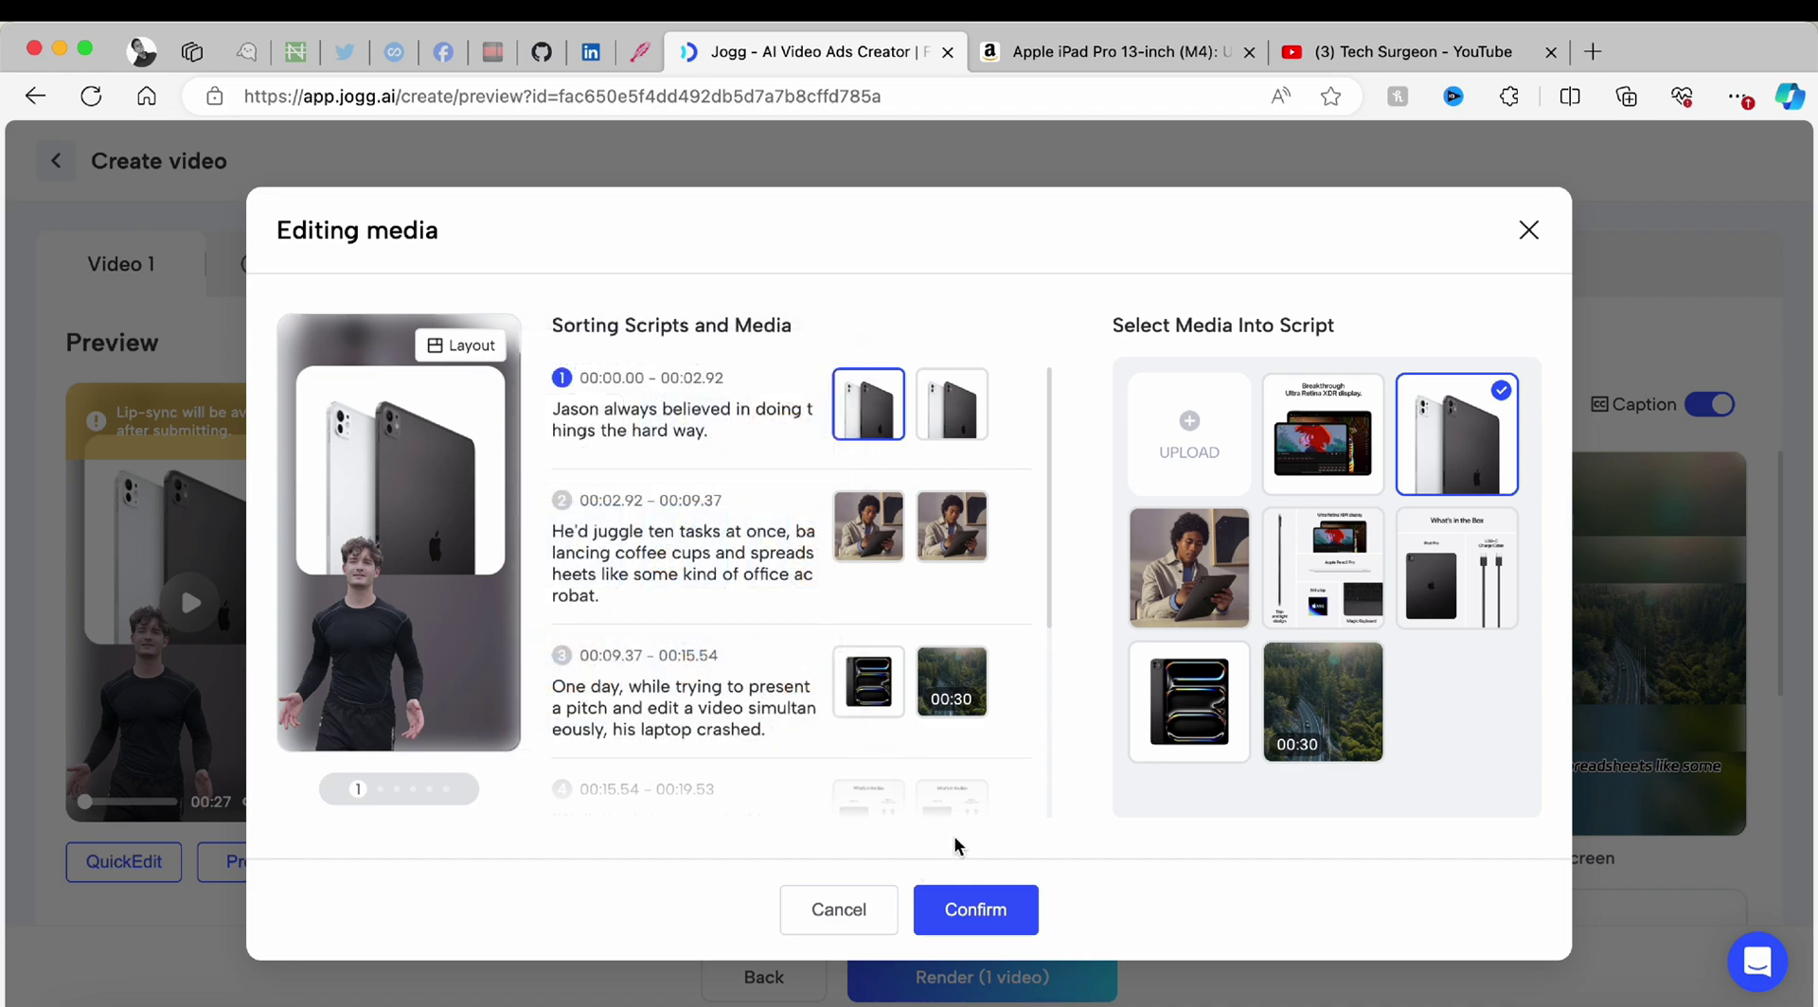
Confirm the media edits and open Video 1 in the AI Creator Pro editor
left_click(978, 912)
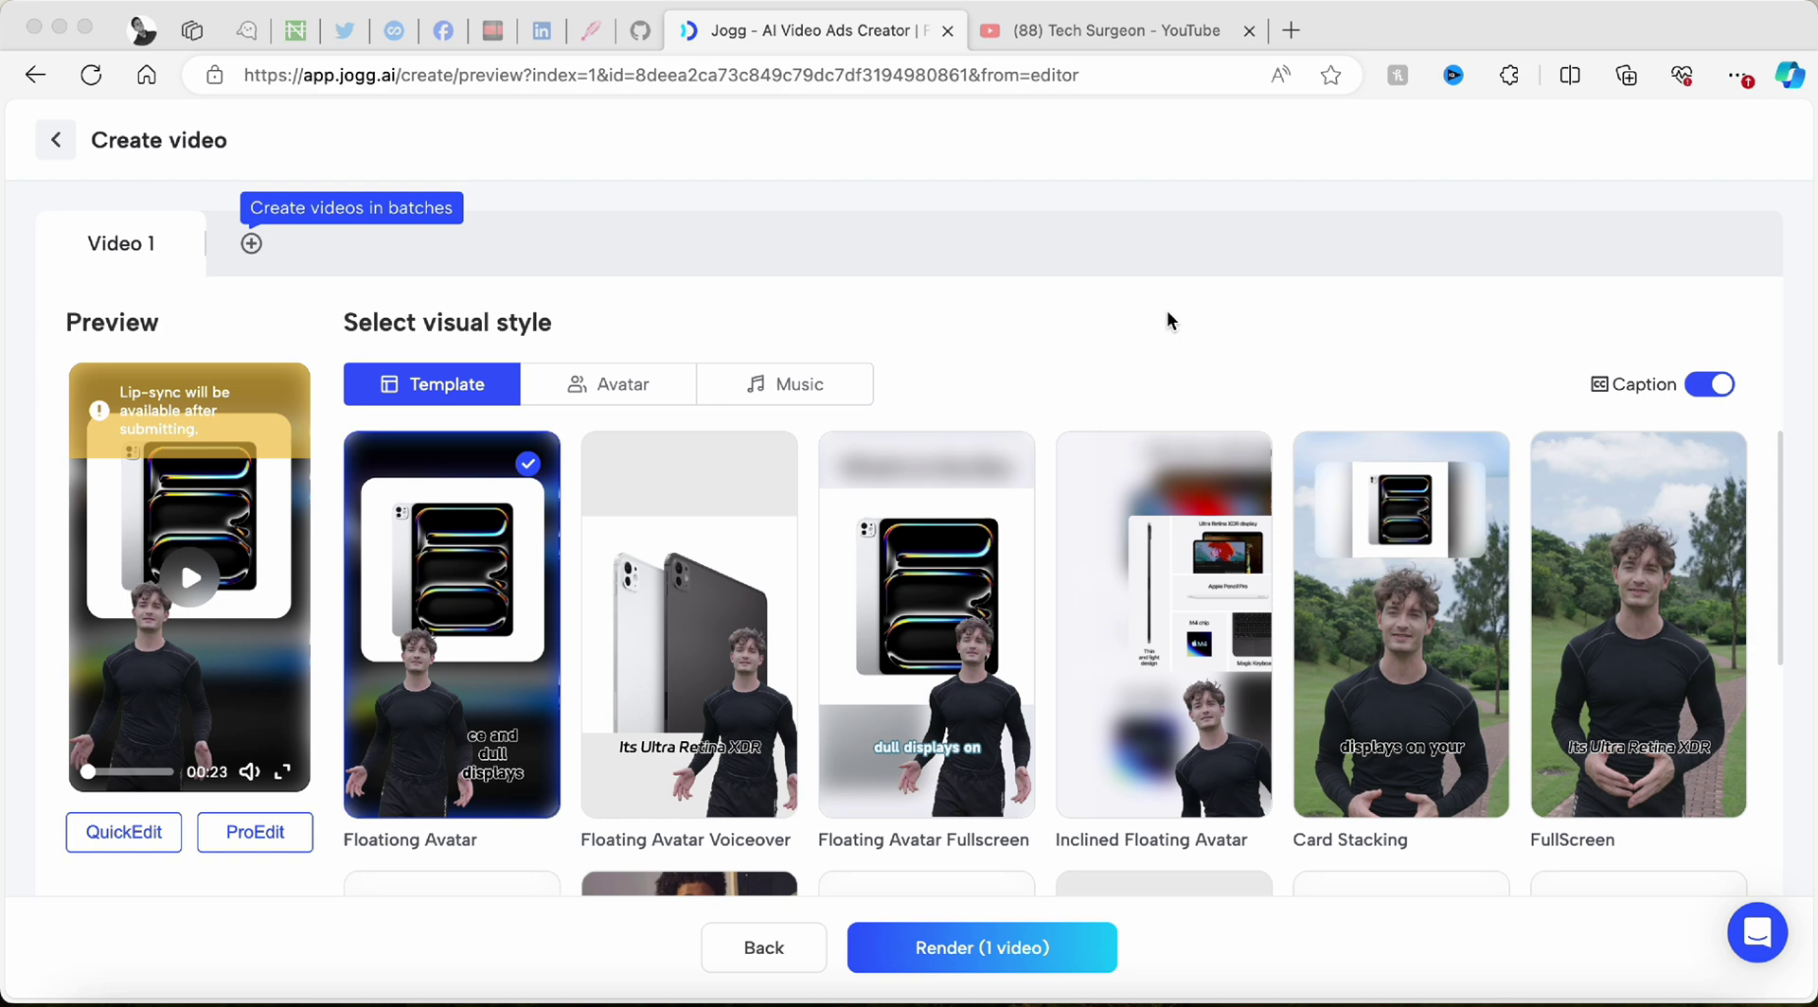
left_click(254, 841)
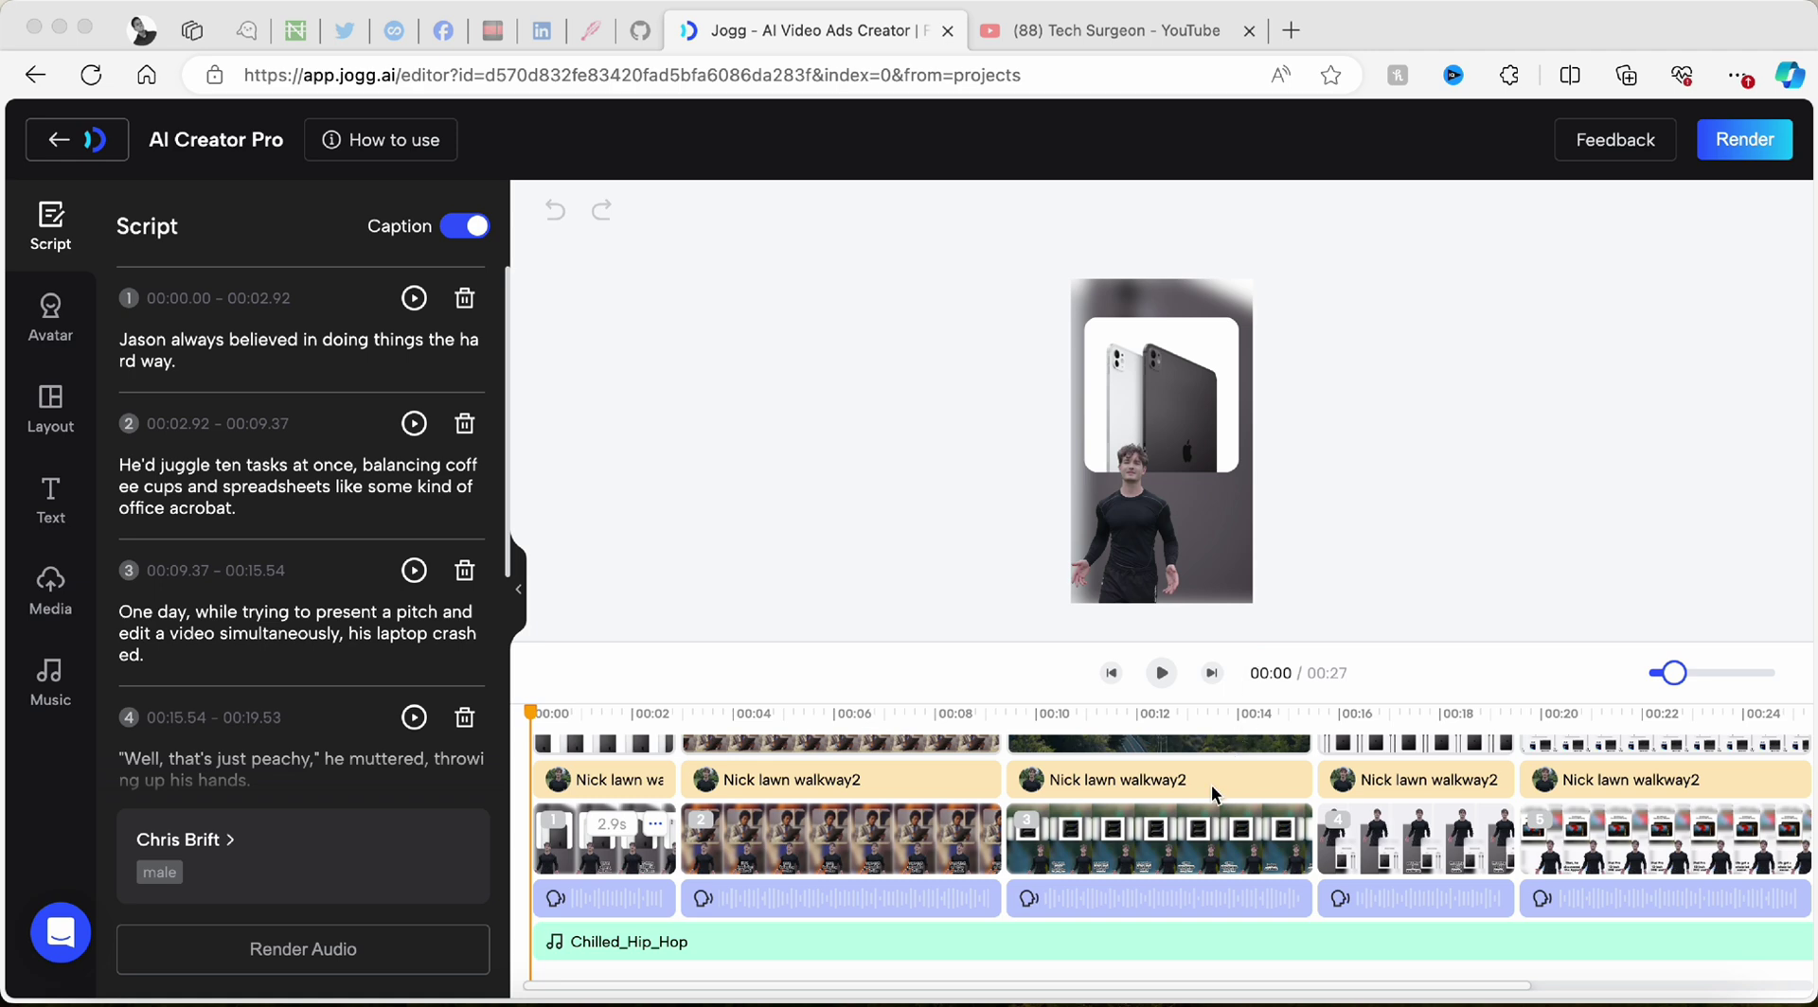
scroll(1213, 793, "up", 2)
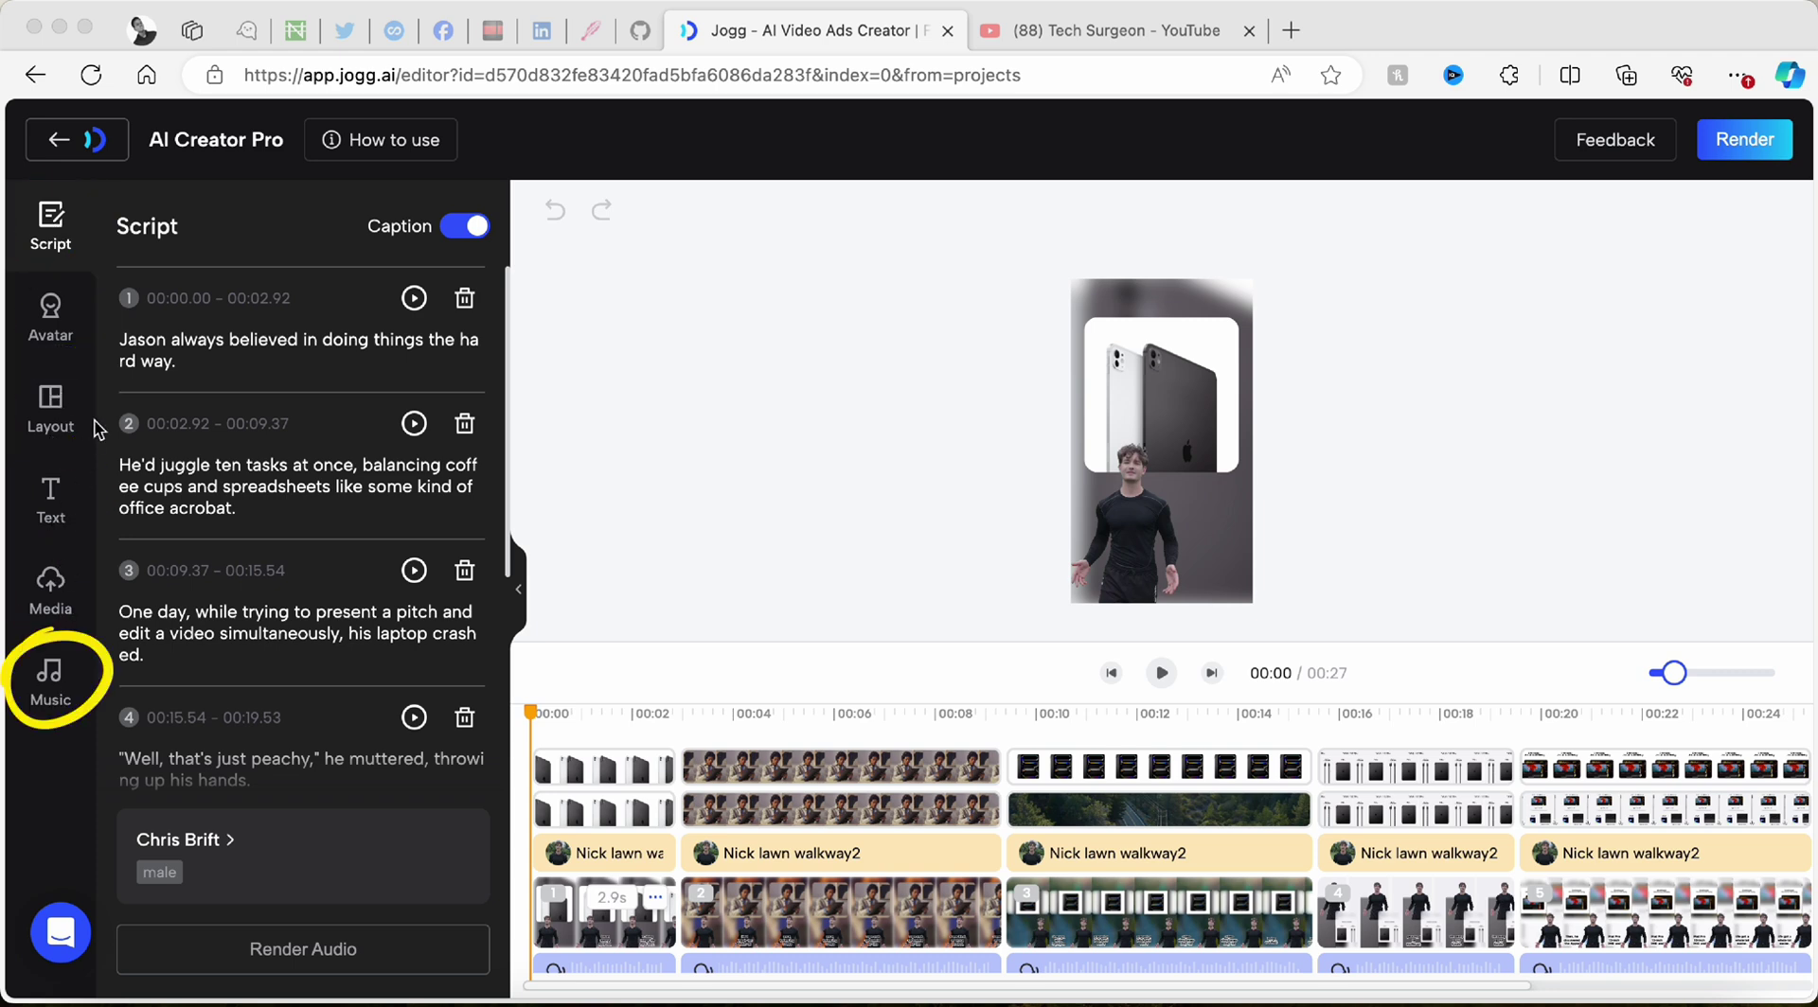
left_click(355, 349)
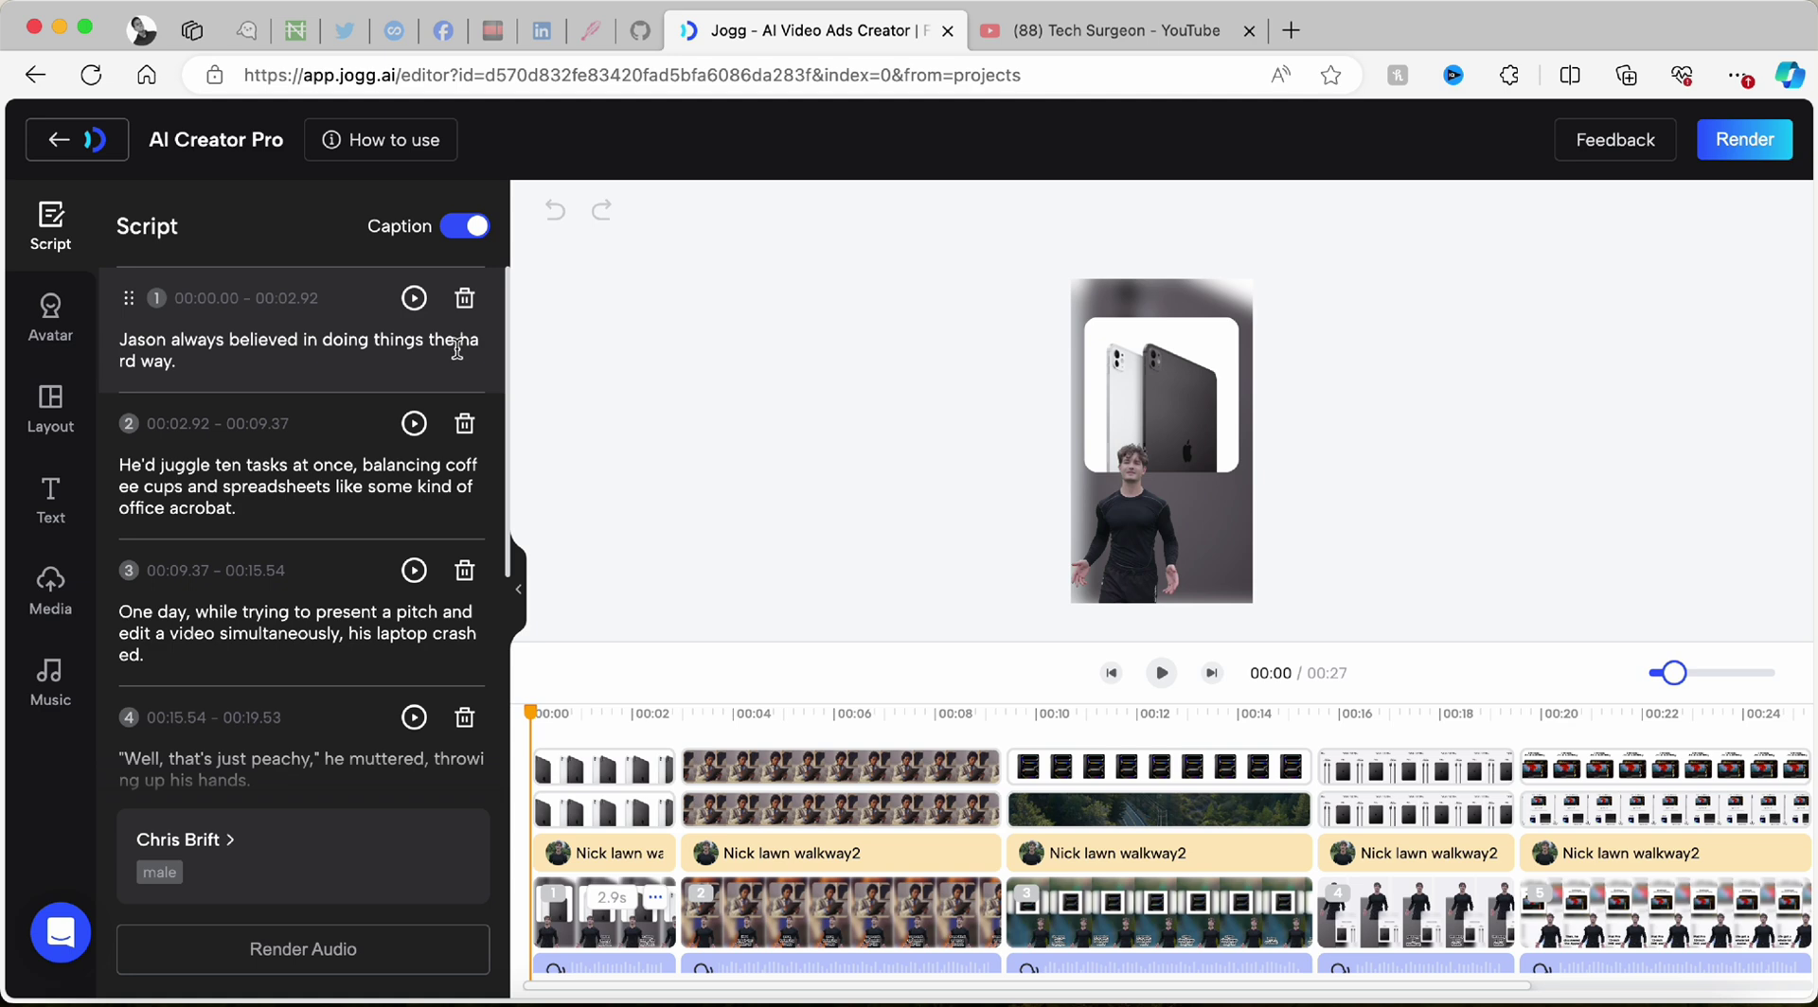
Change the character's name in script line 1 to 'Bob' and re-render the audio
left_click(374, 346)
left_click_drag(167, 345, 128, 346)
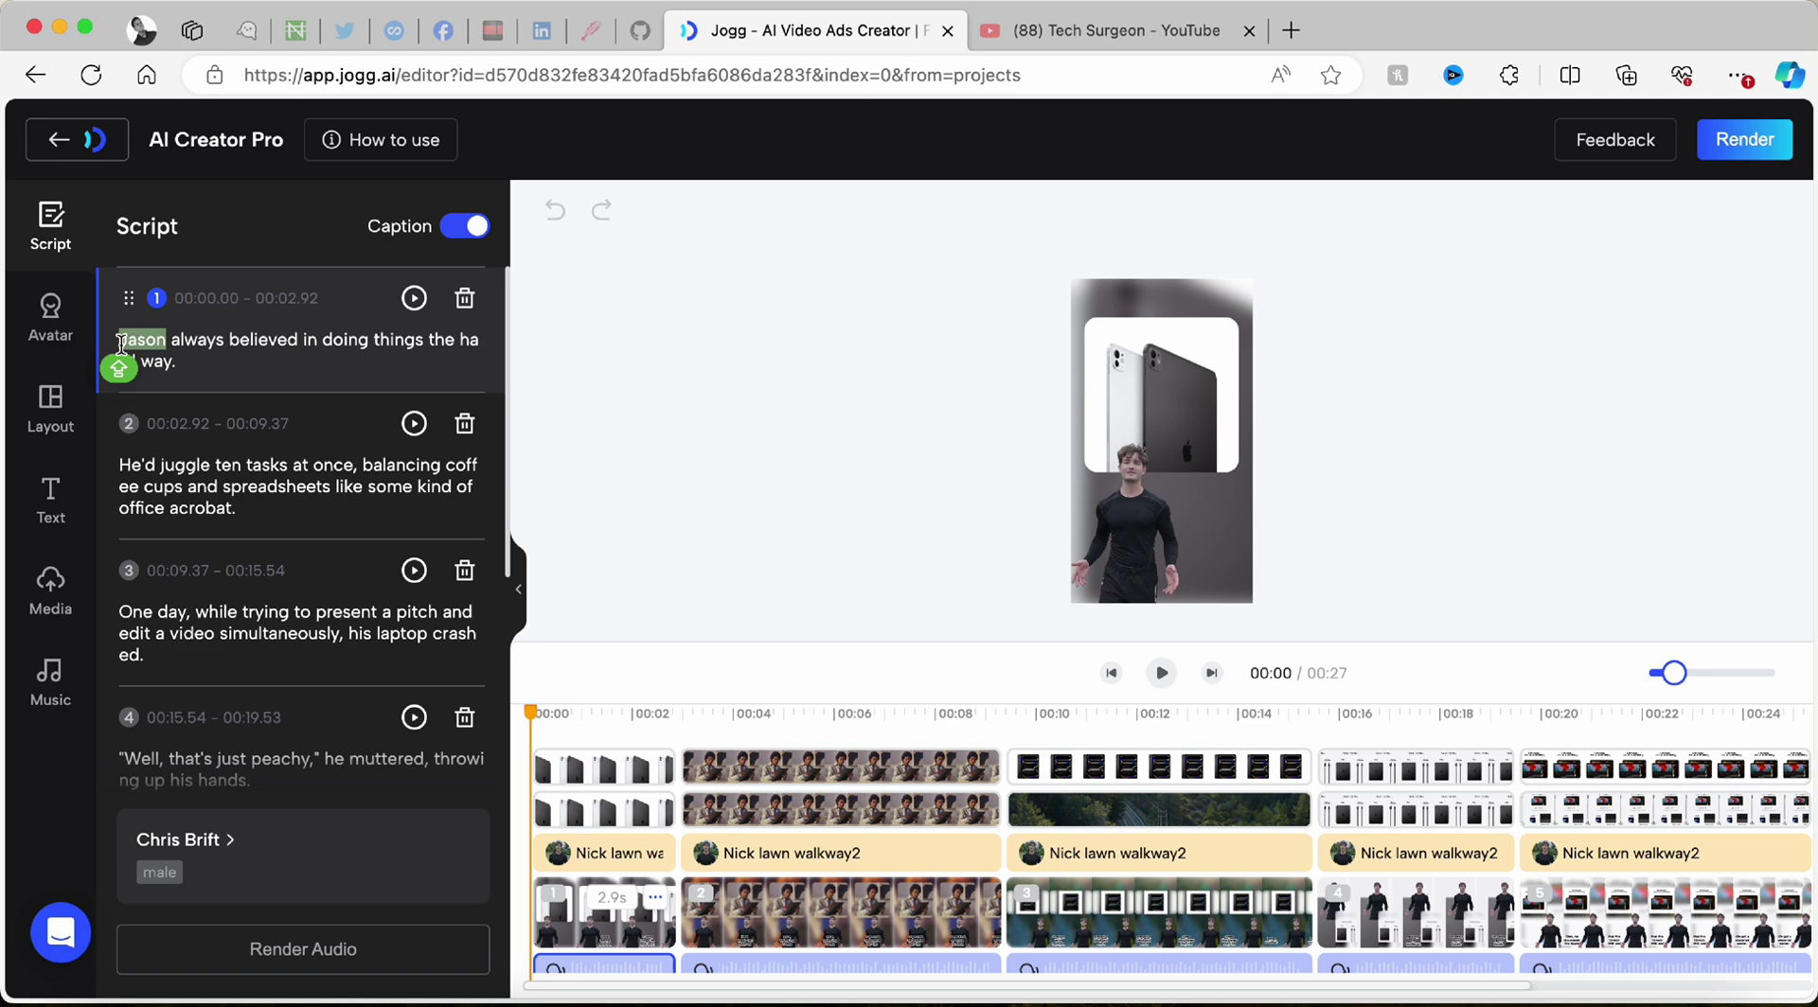
type("Bob")
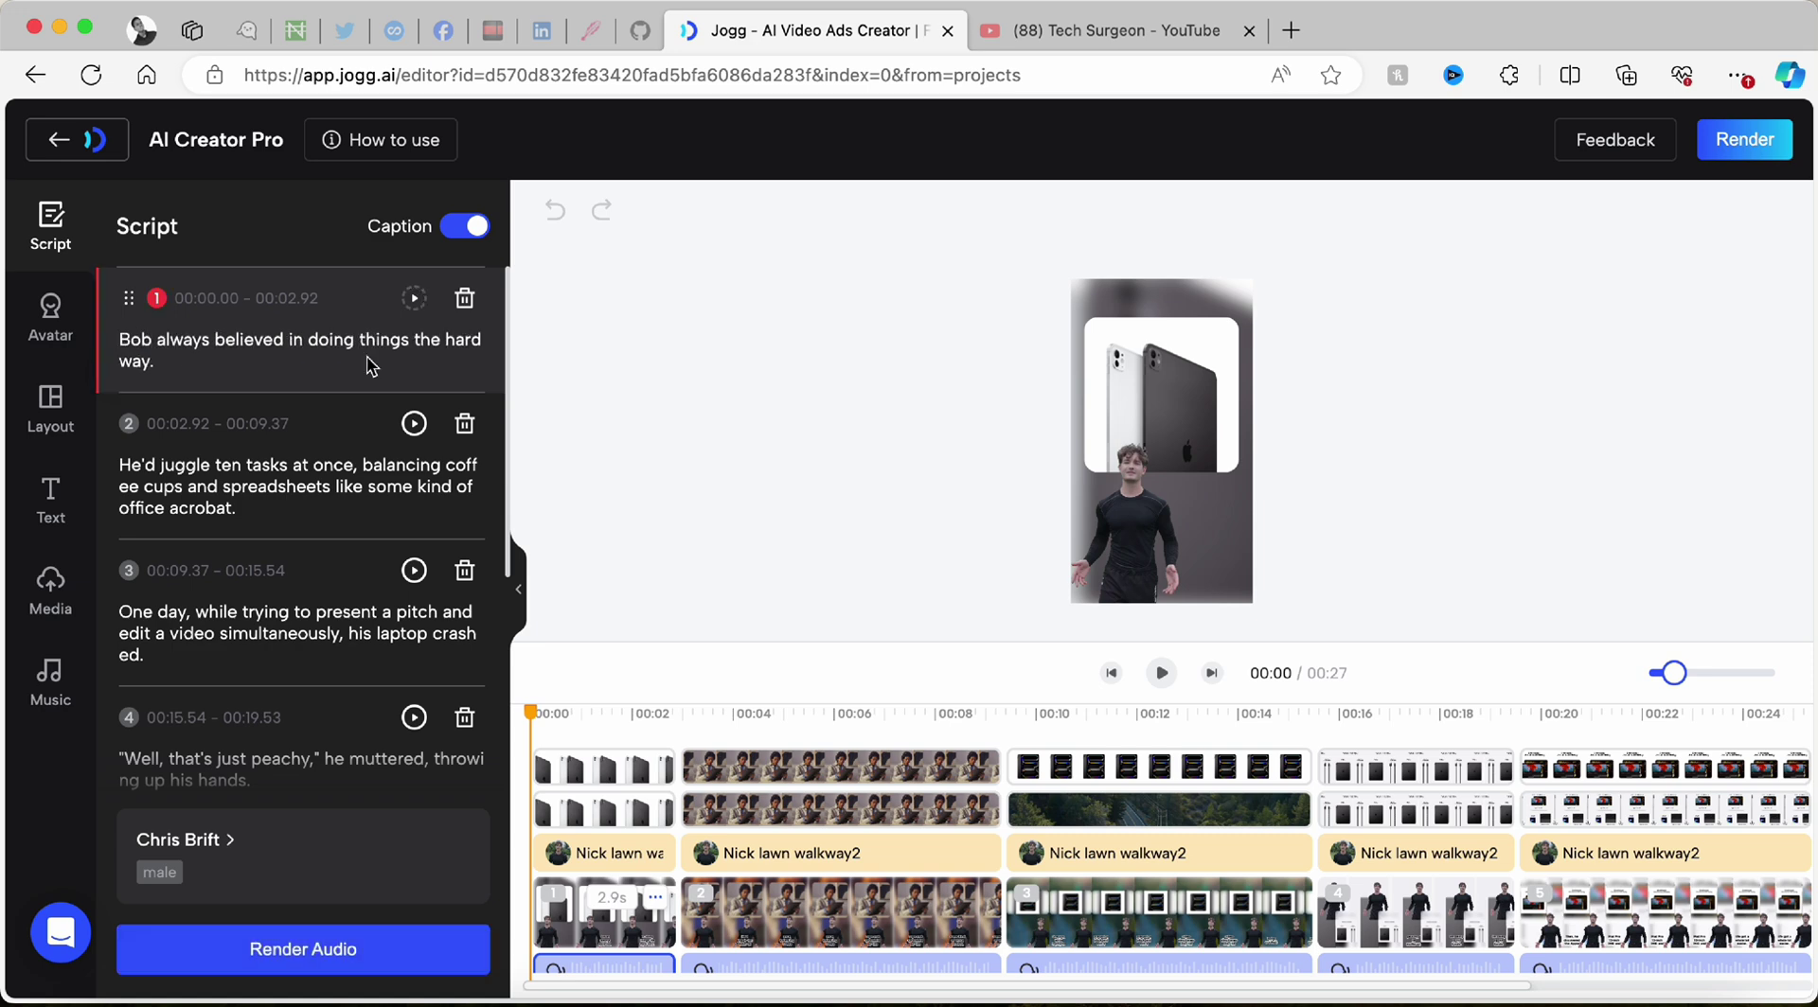
left_click(397, 948)
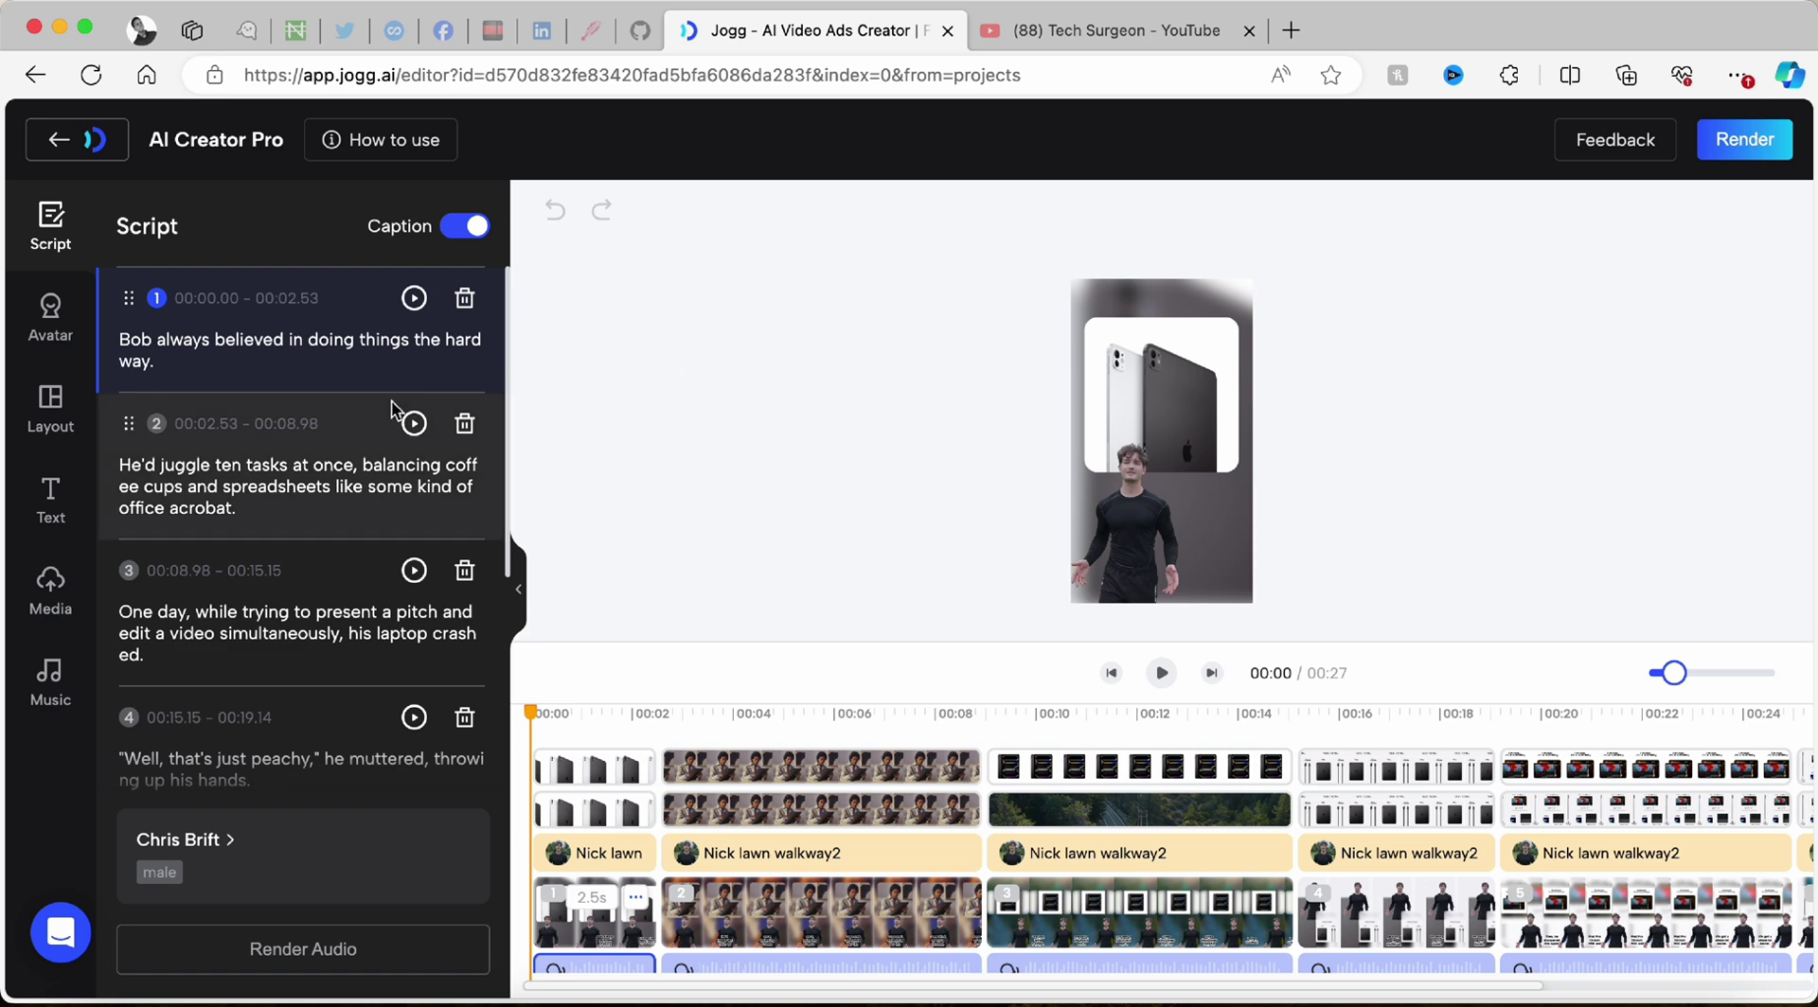
Bring up the Avatar library of presenters
scroll(343, 540, "down", 5)
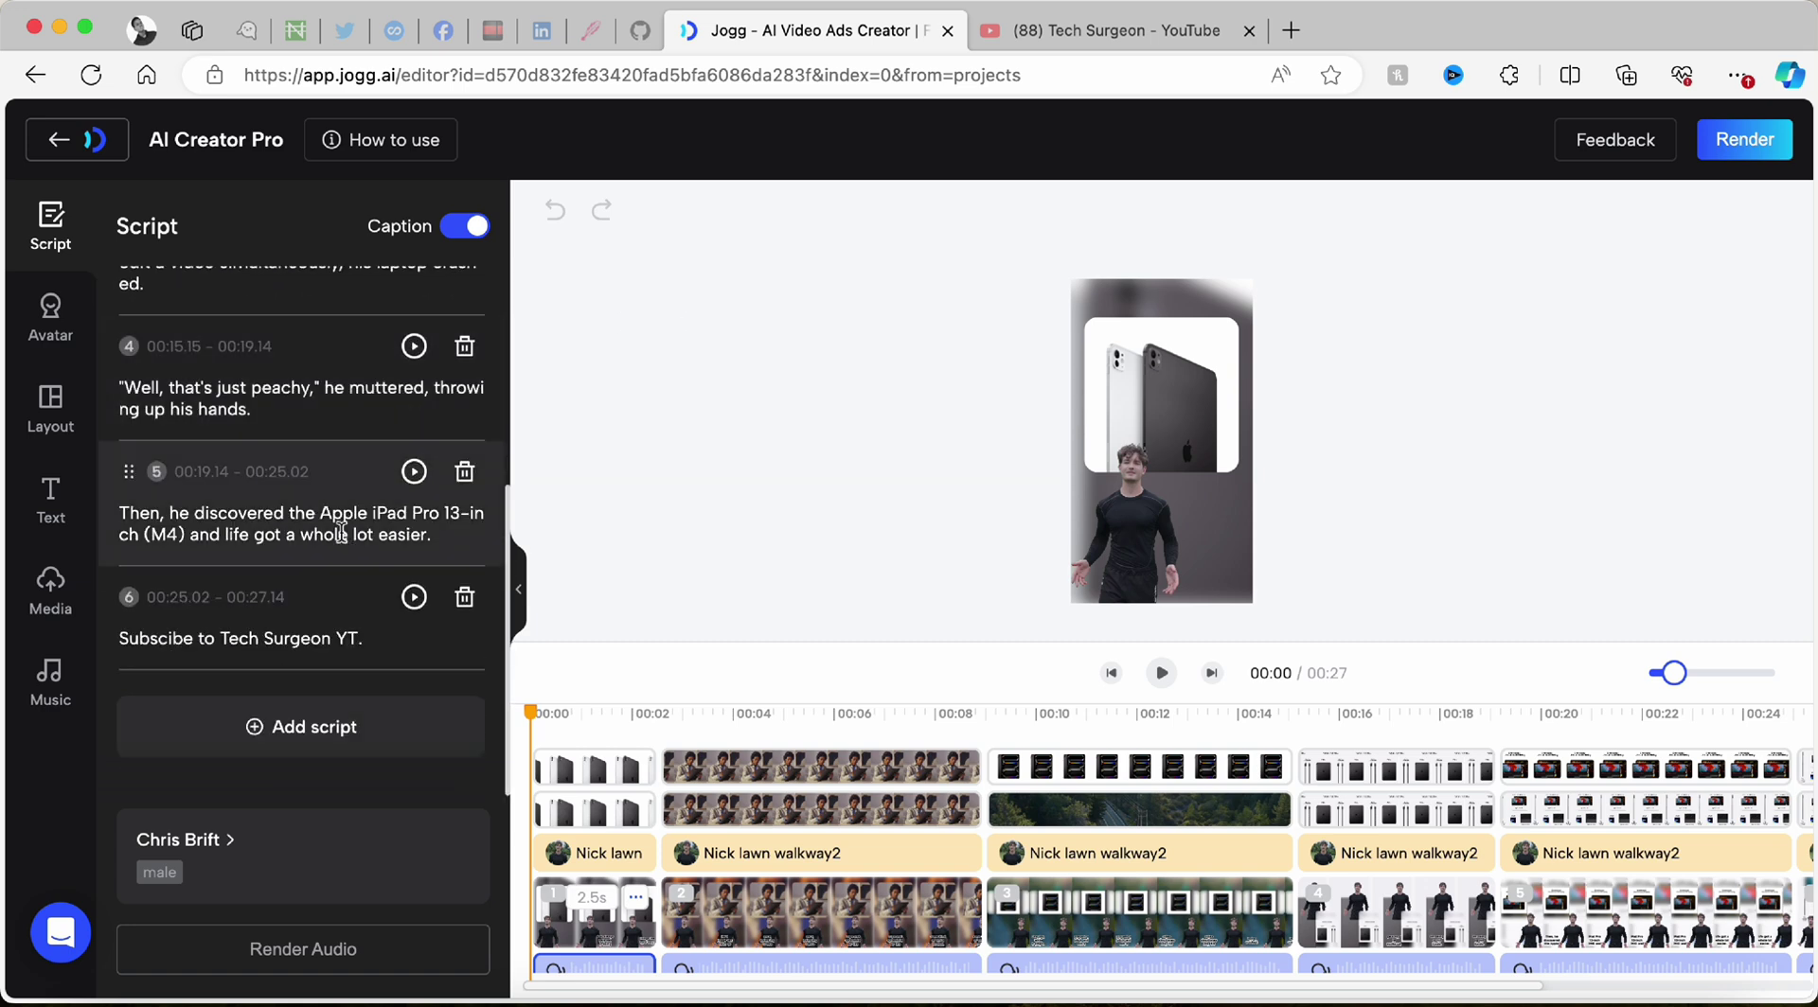
scroll(342, 540, "up", 5)
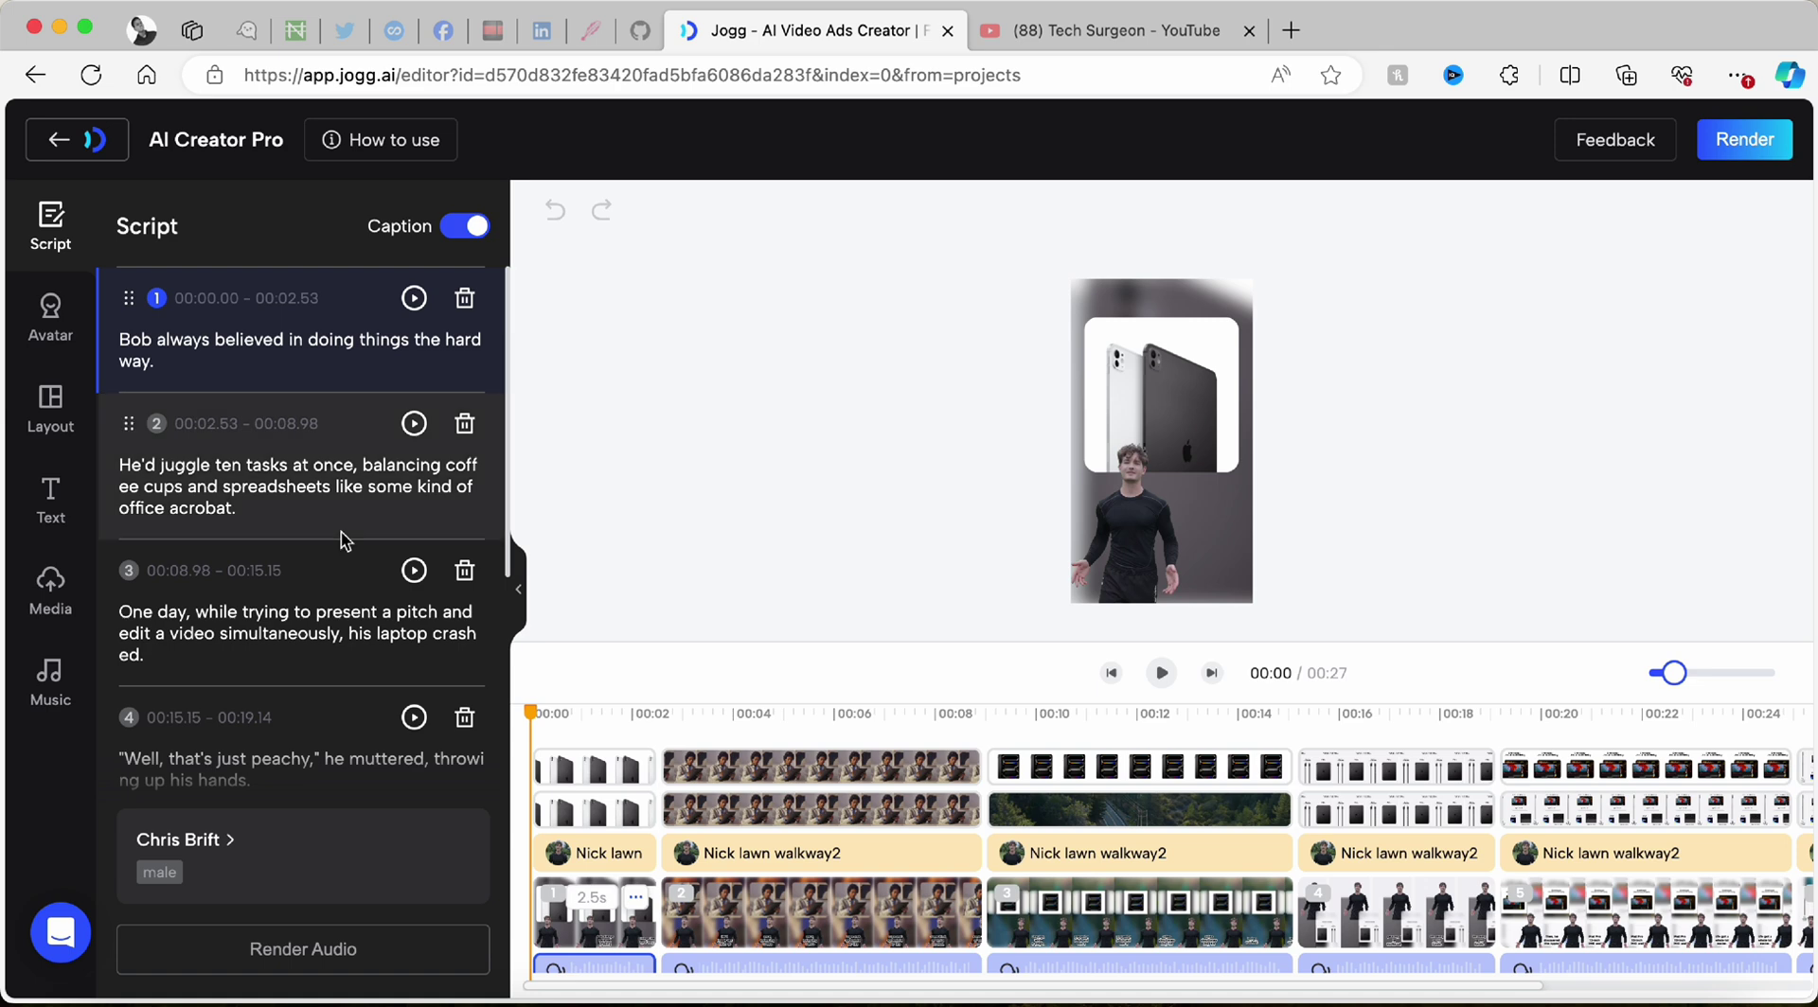
left_click(55, 328)
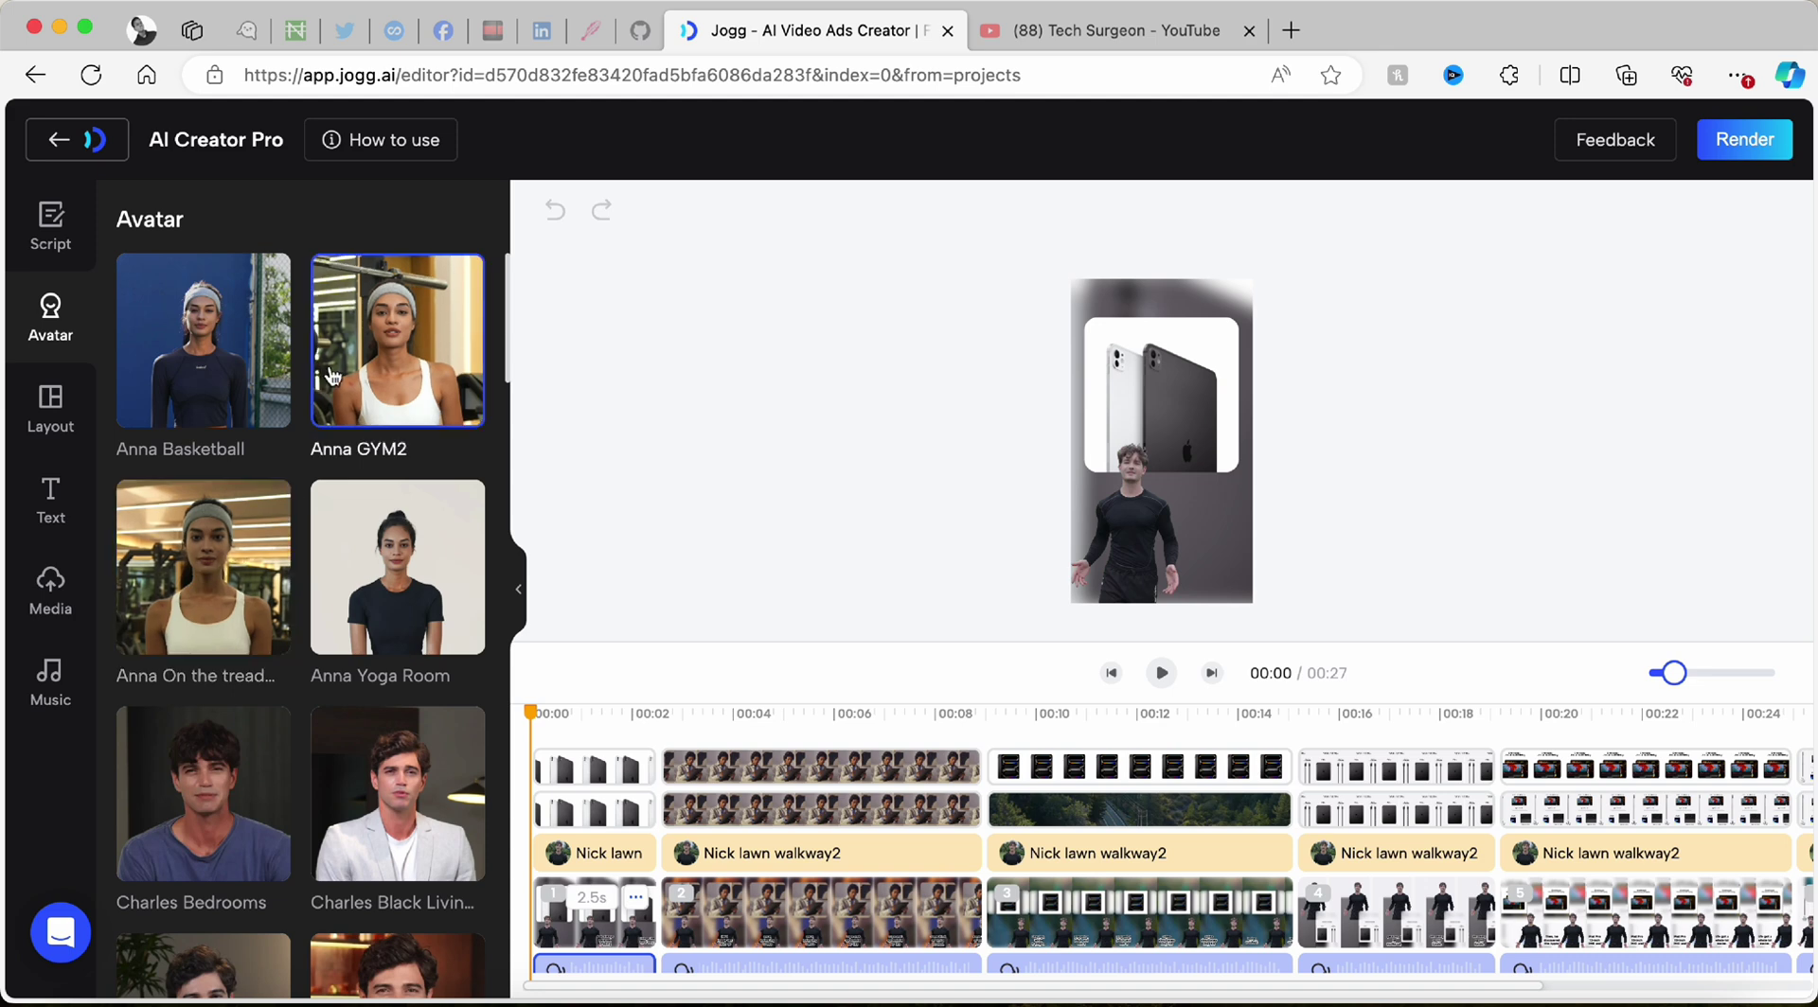
Replace the presenter with the Anna GYM2 avatar and bring up the layout options
left_click(331, 376)
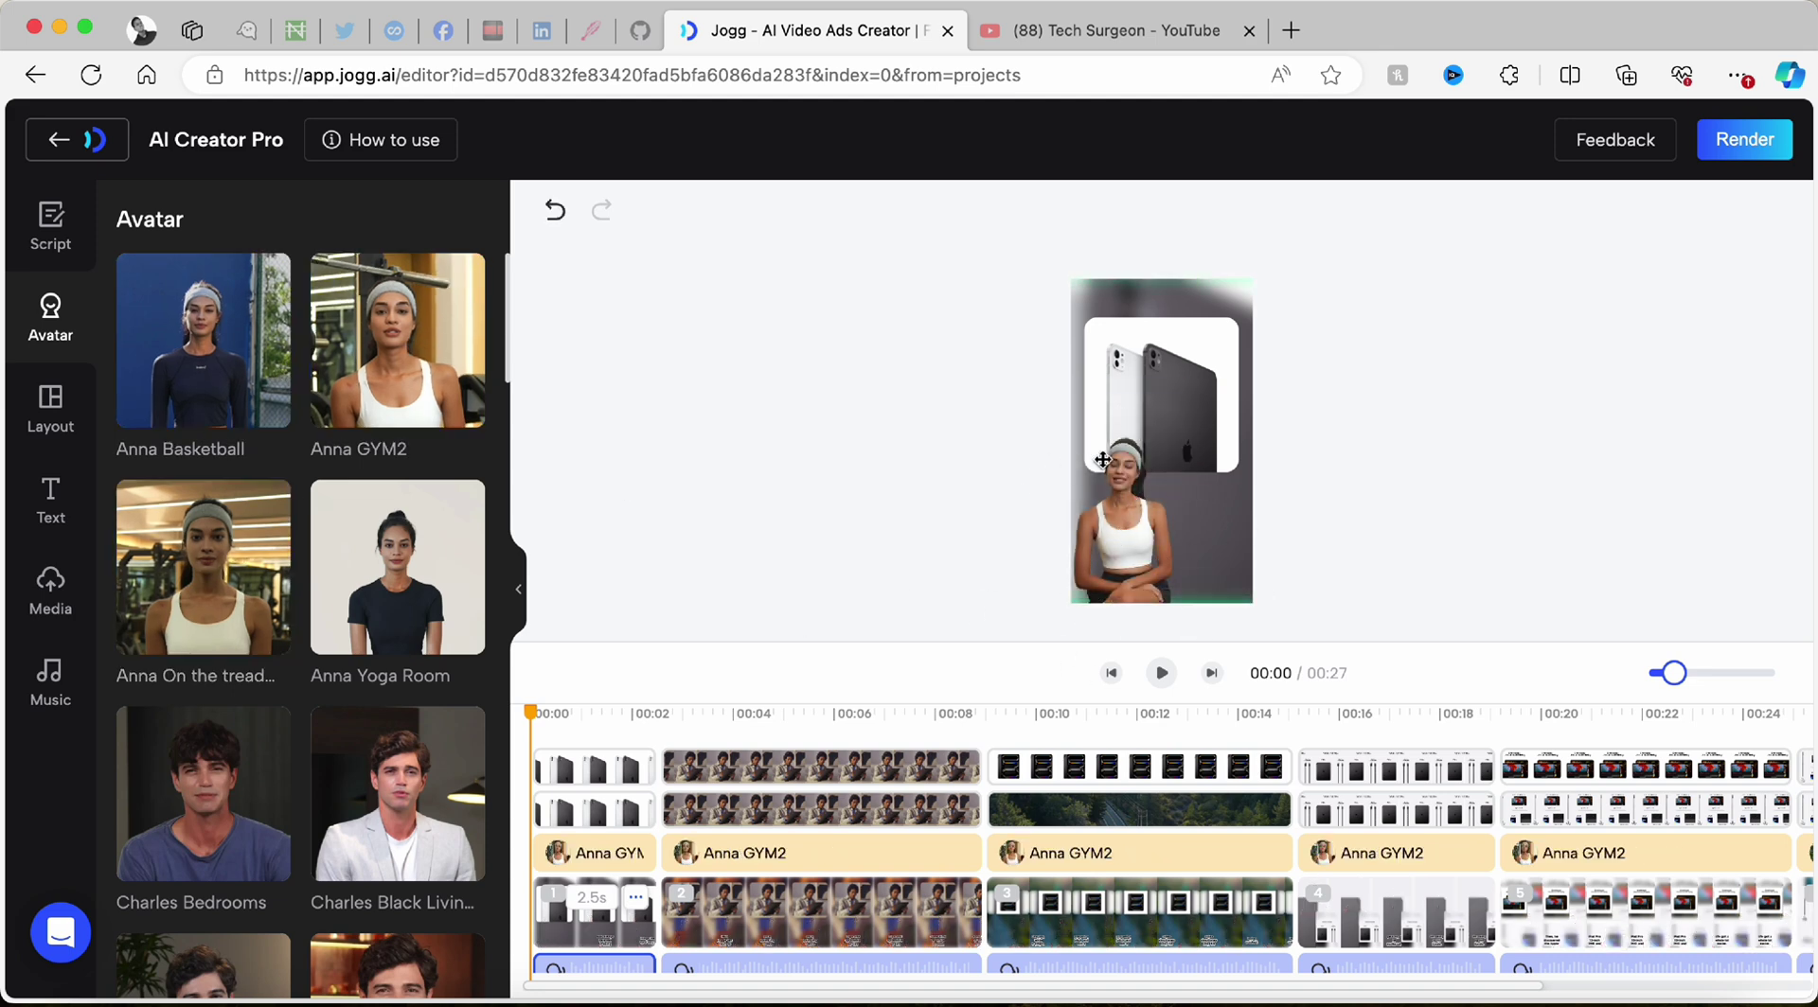
left_click(52, 423)
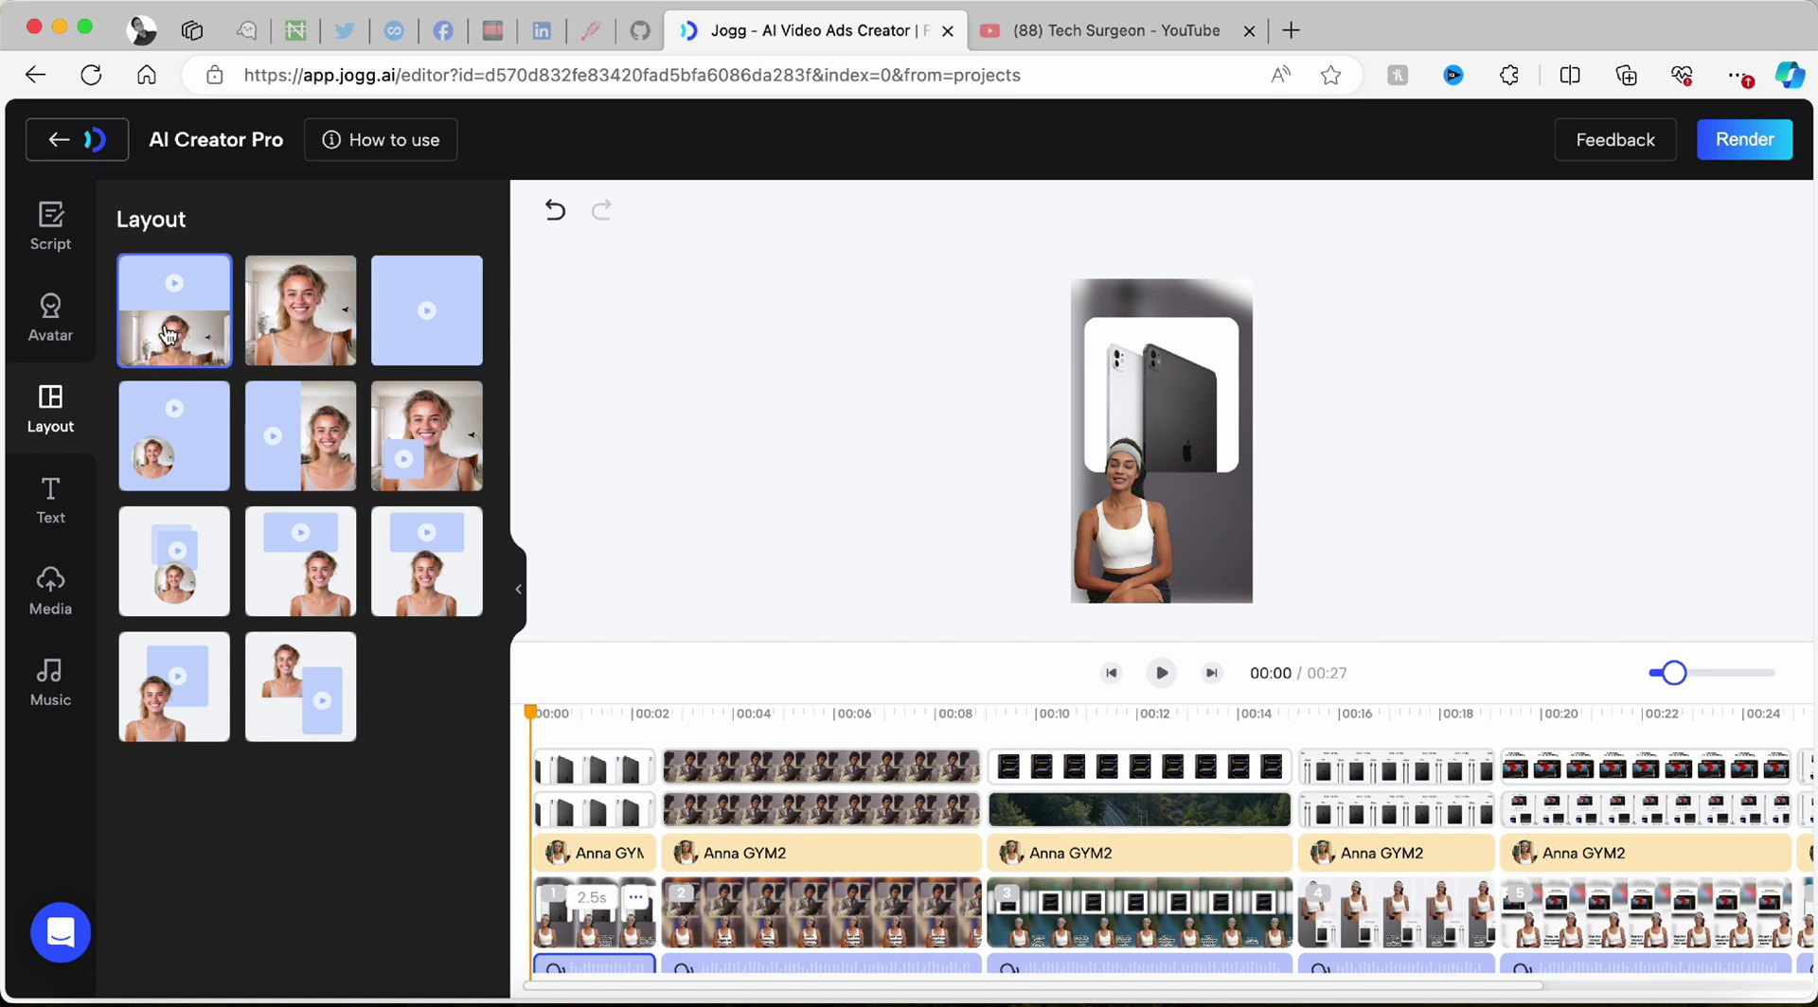
Give the opening clip a full-screen avatar layout without the iPad image, then show text options
left_click(169, 335)
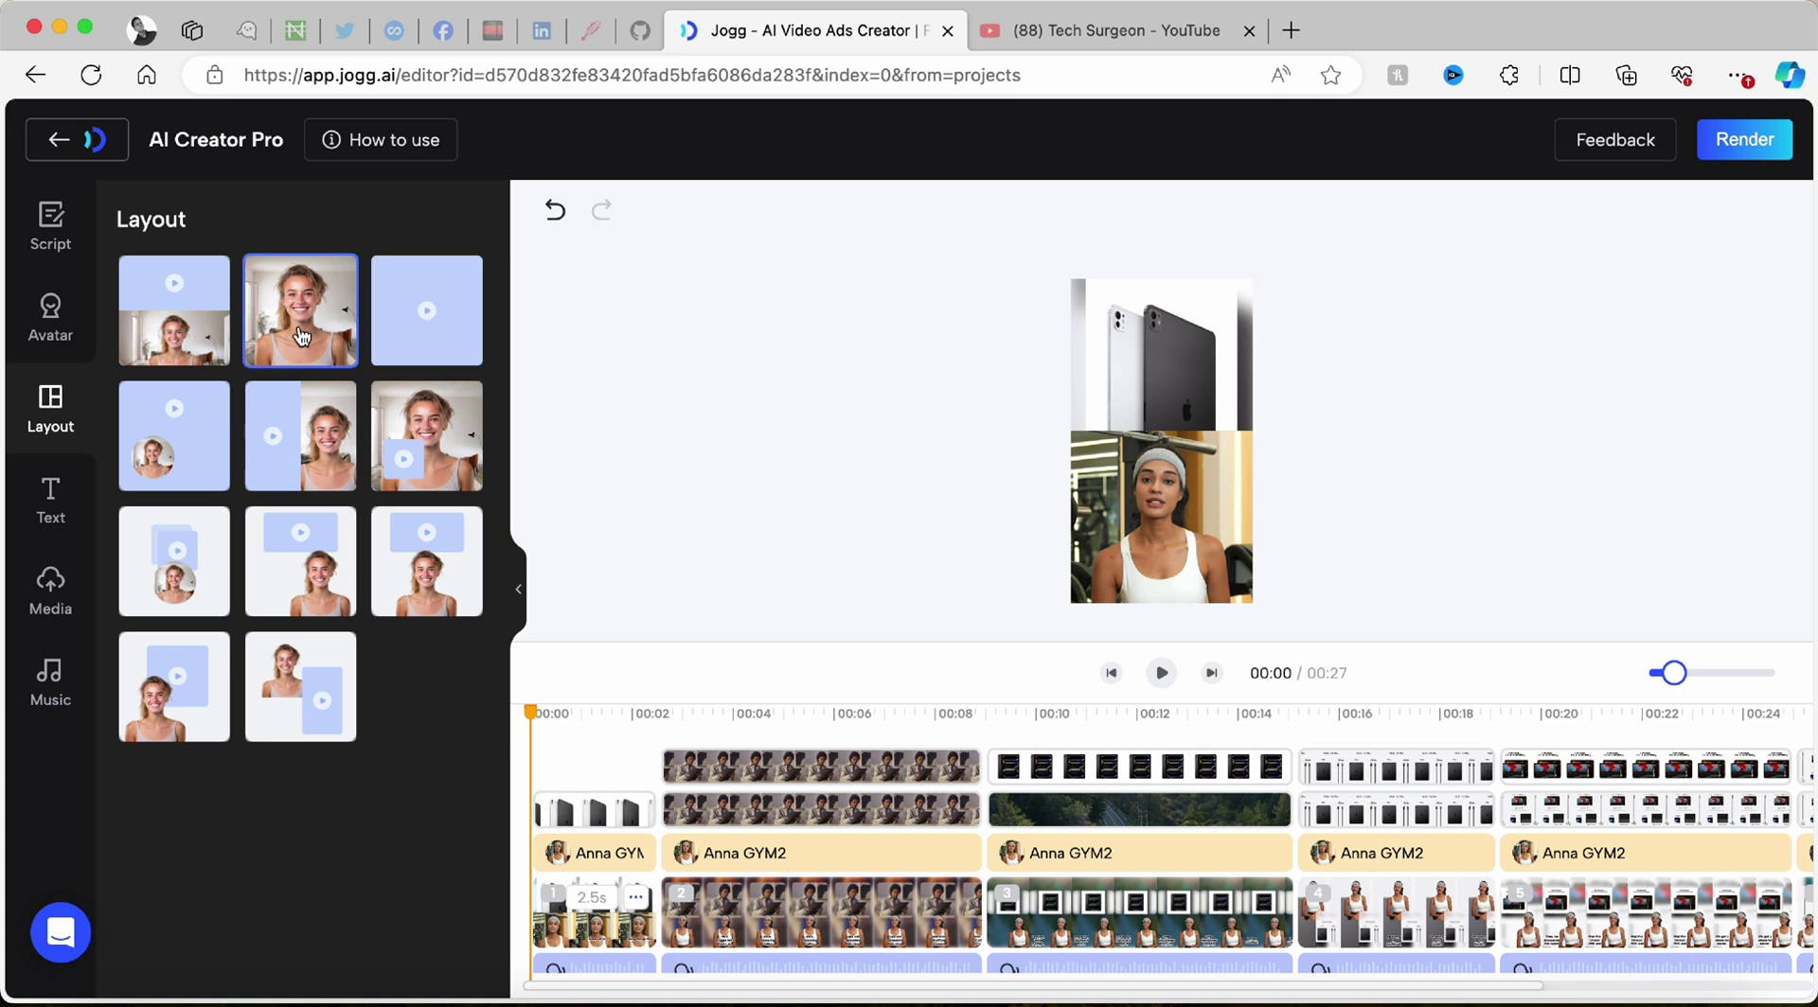
left_click(301, 336)
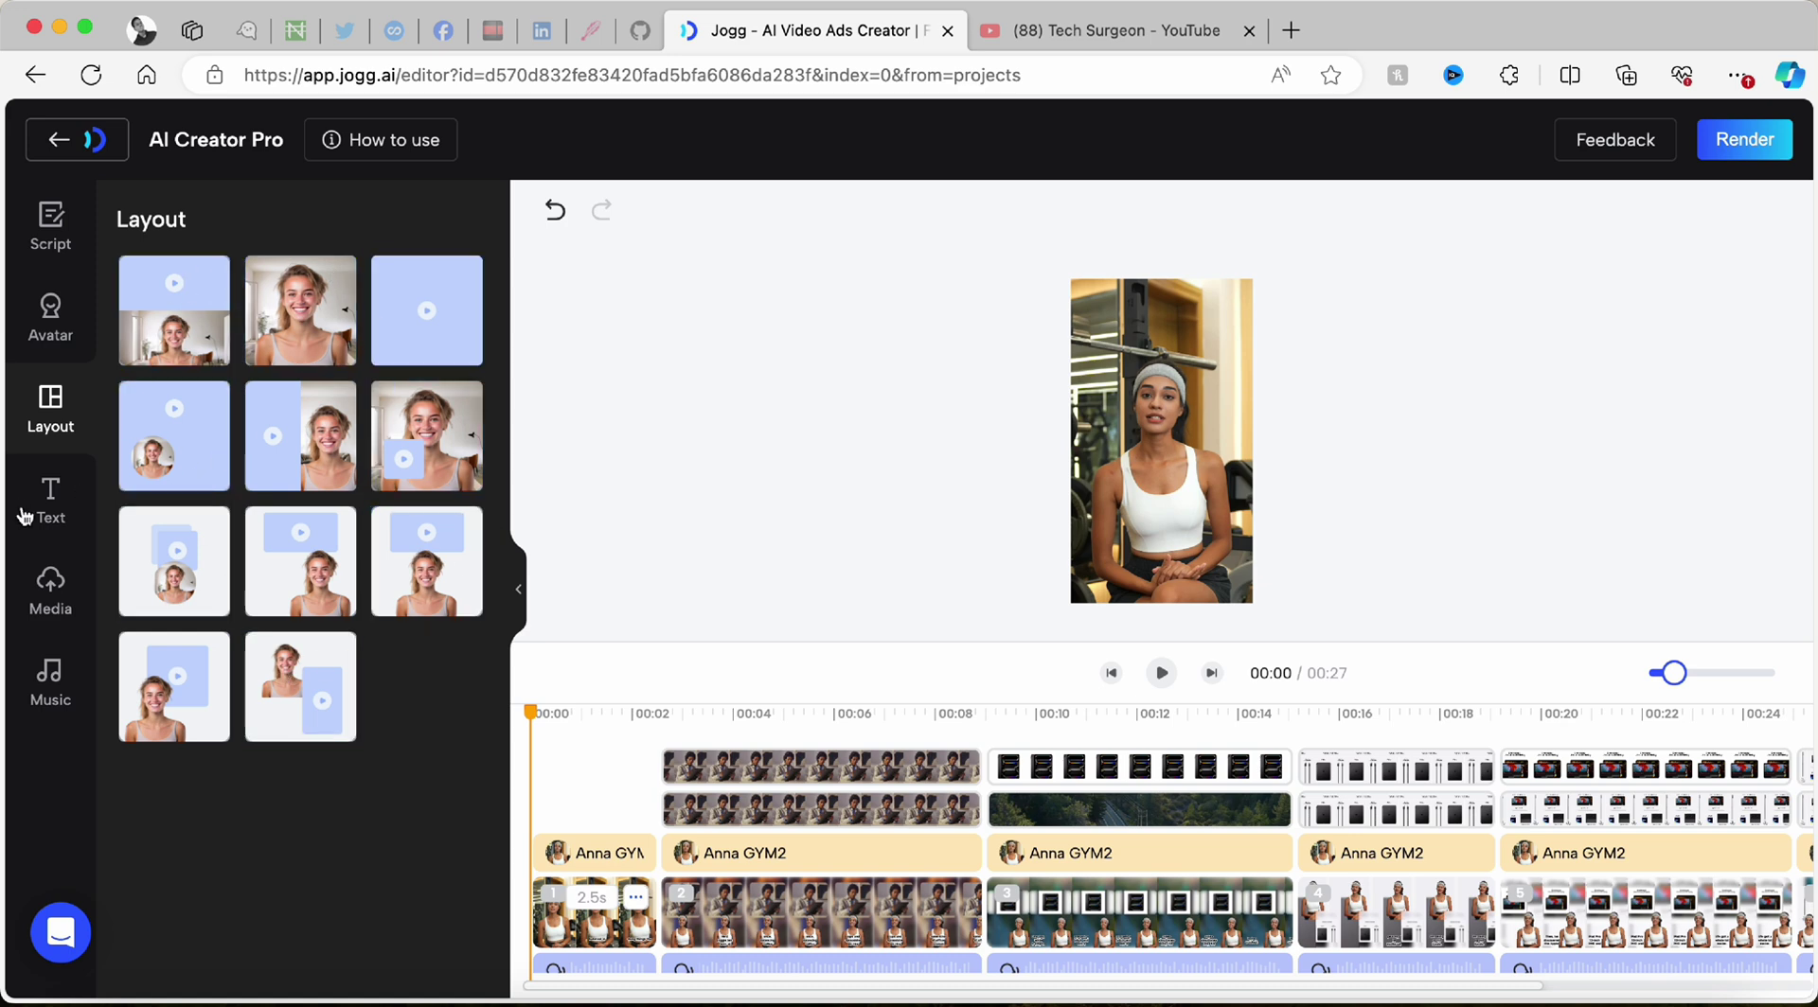
left_click(54, 509)
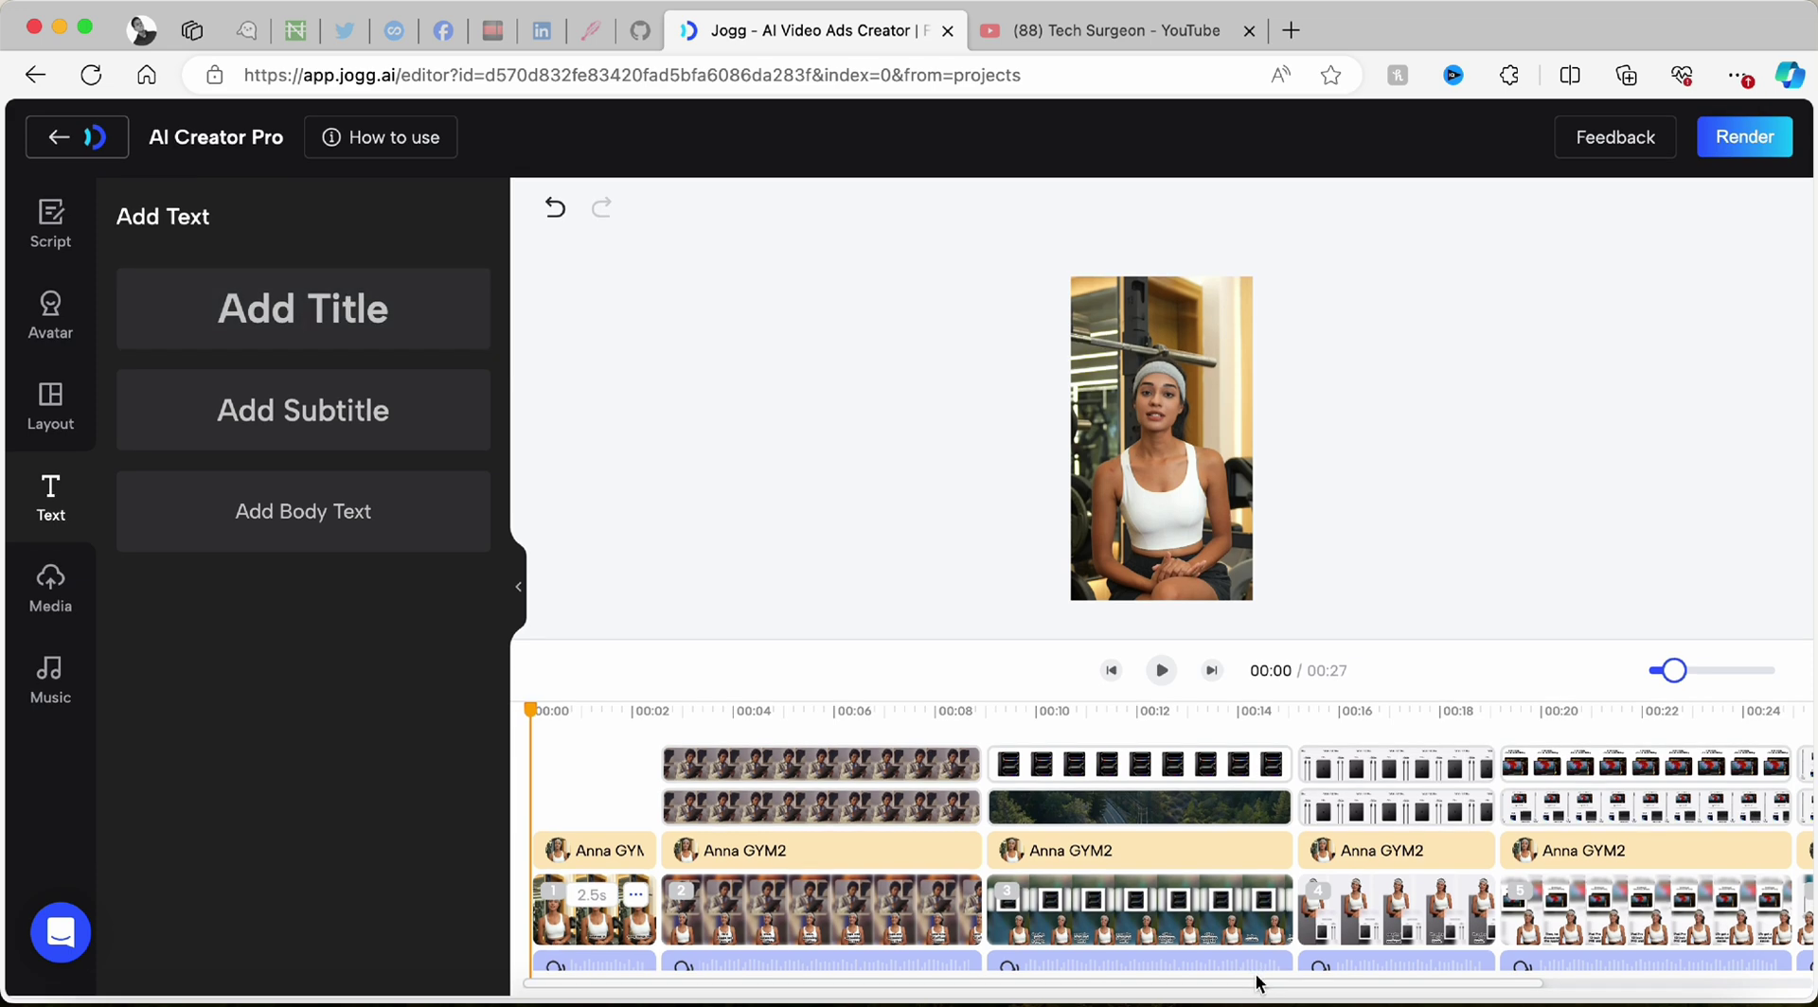
Add a placeholder title layer and a body text layer at the start of the timeline
scroll(1392, 890, "right", 3)
scroll(1392, 890, "down", 2)
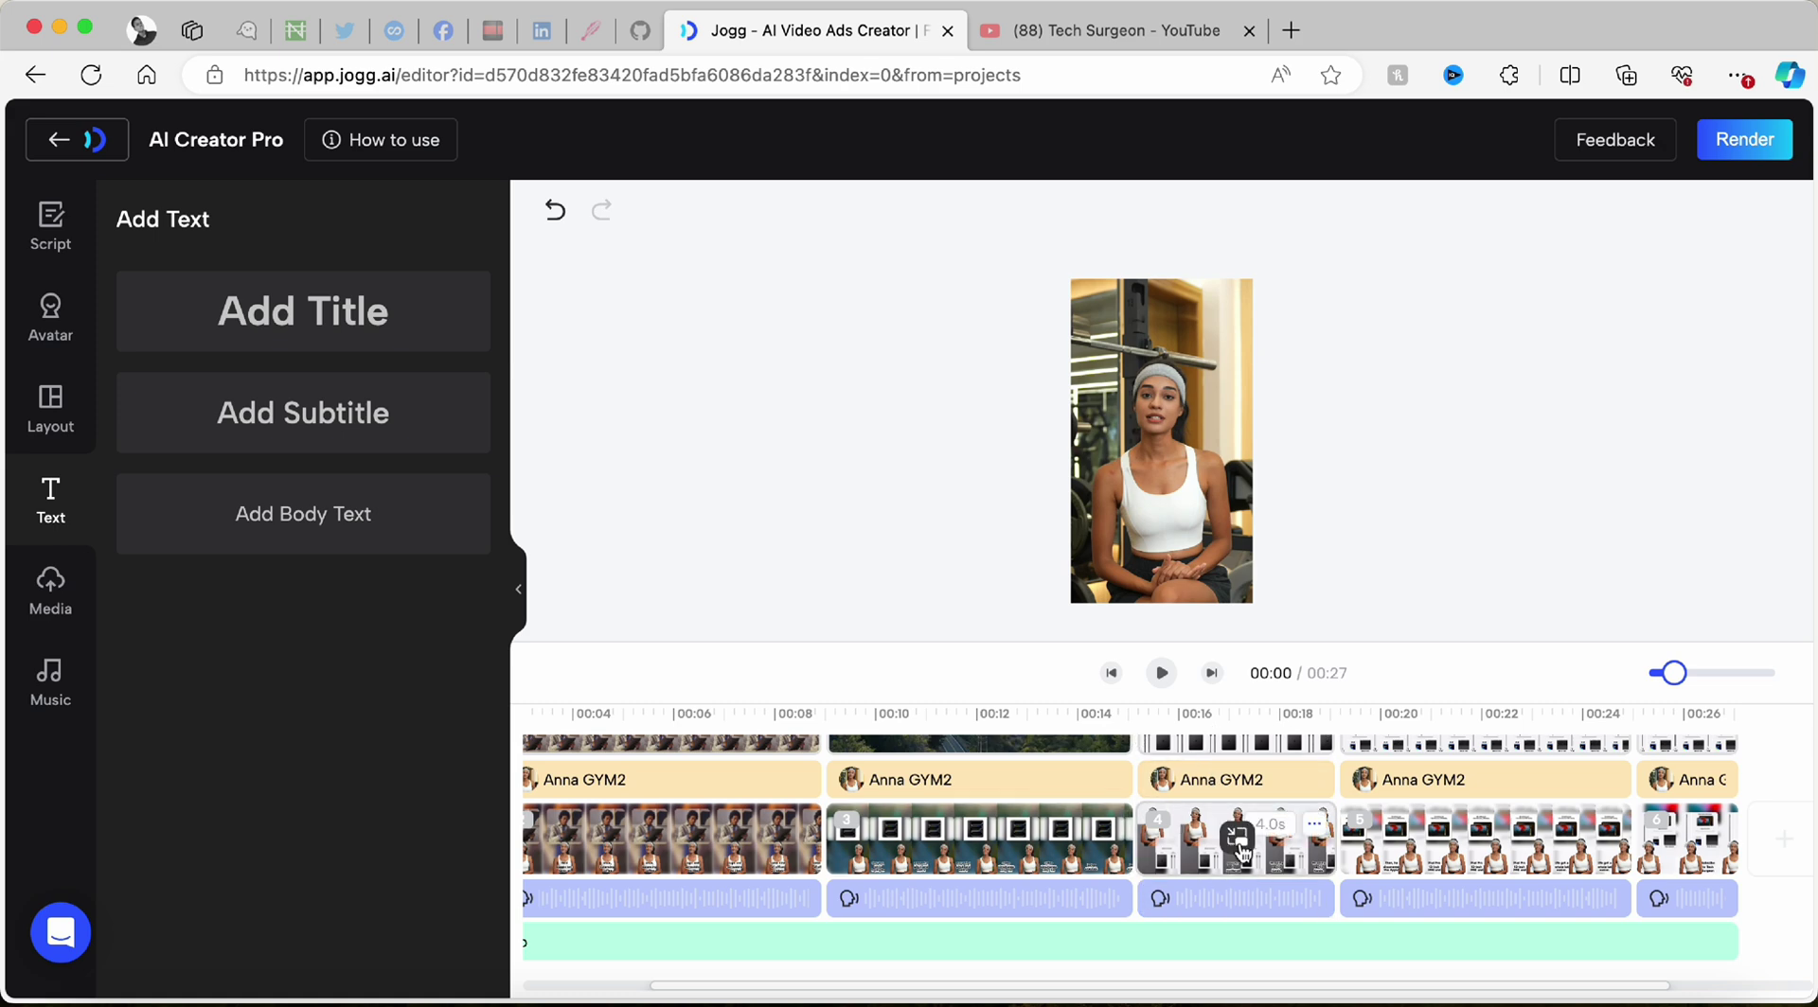
scroll(1231, 833, "up", 2)
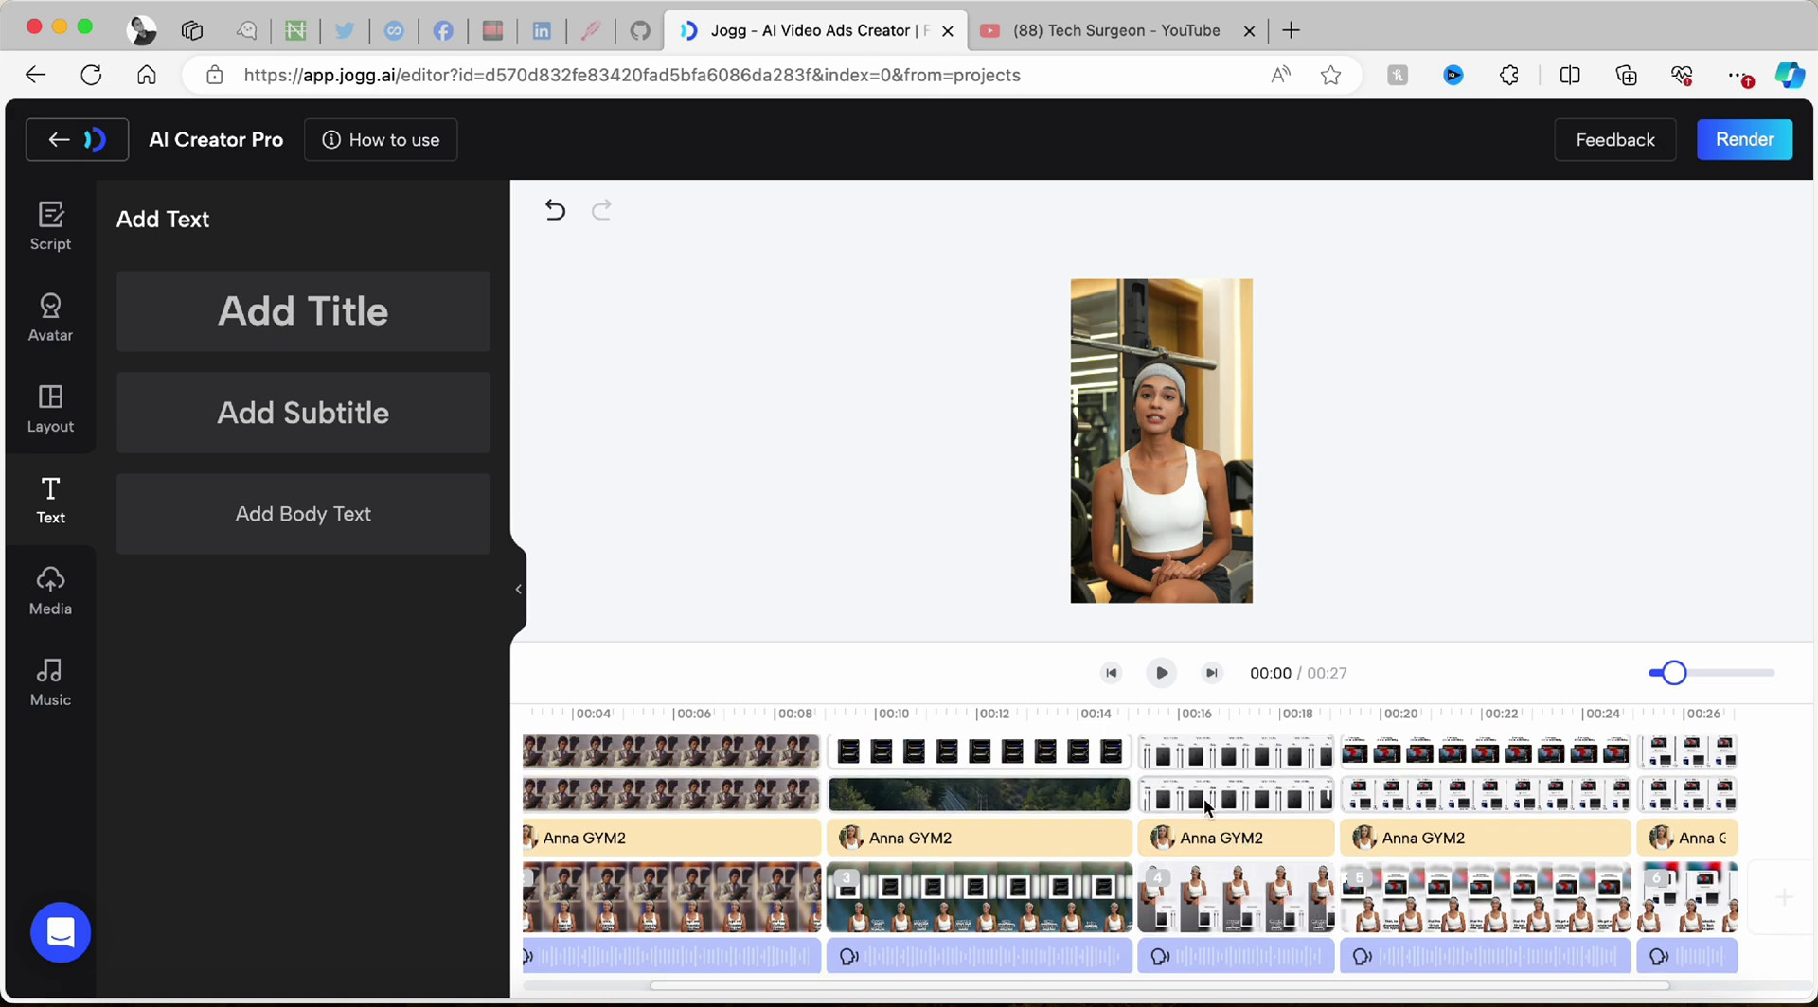
scroll(1207, 800, "down", 2)
scroll(1190, 950, "left", 3)
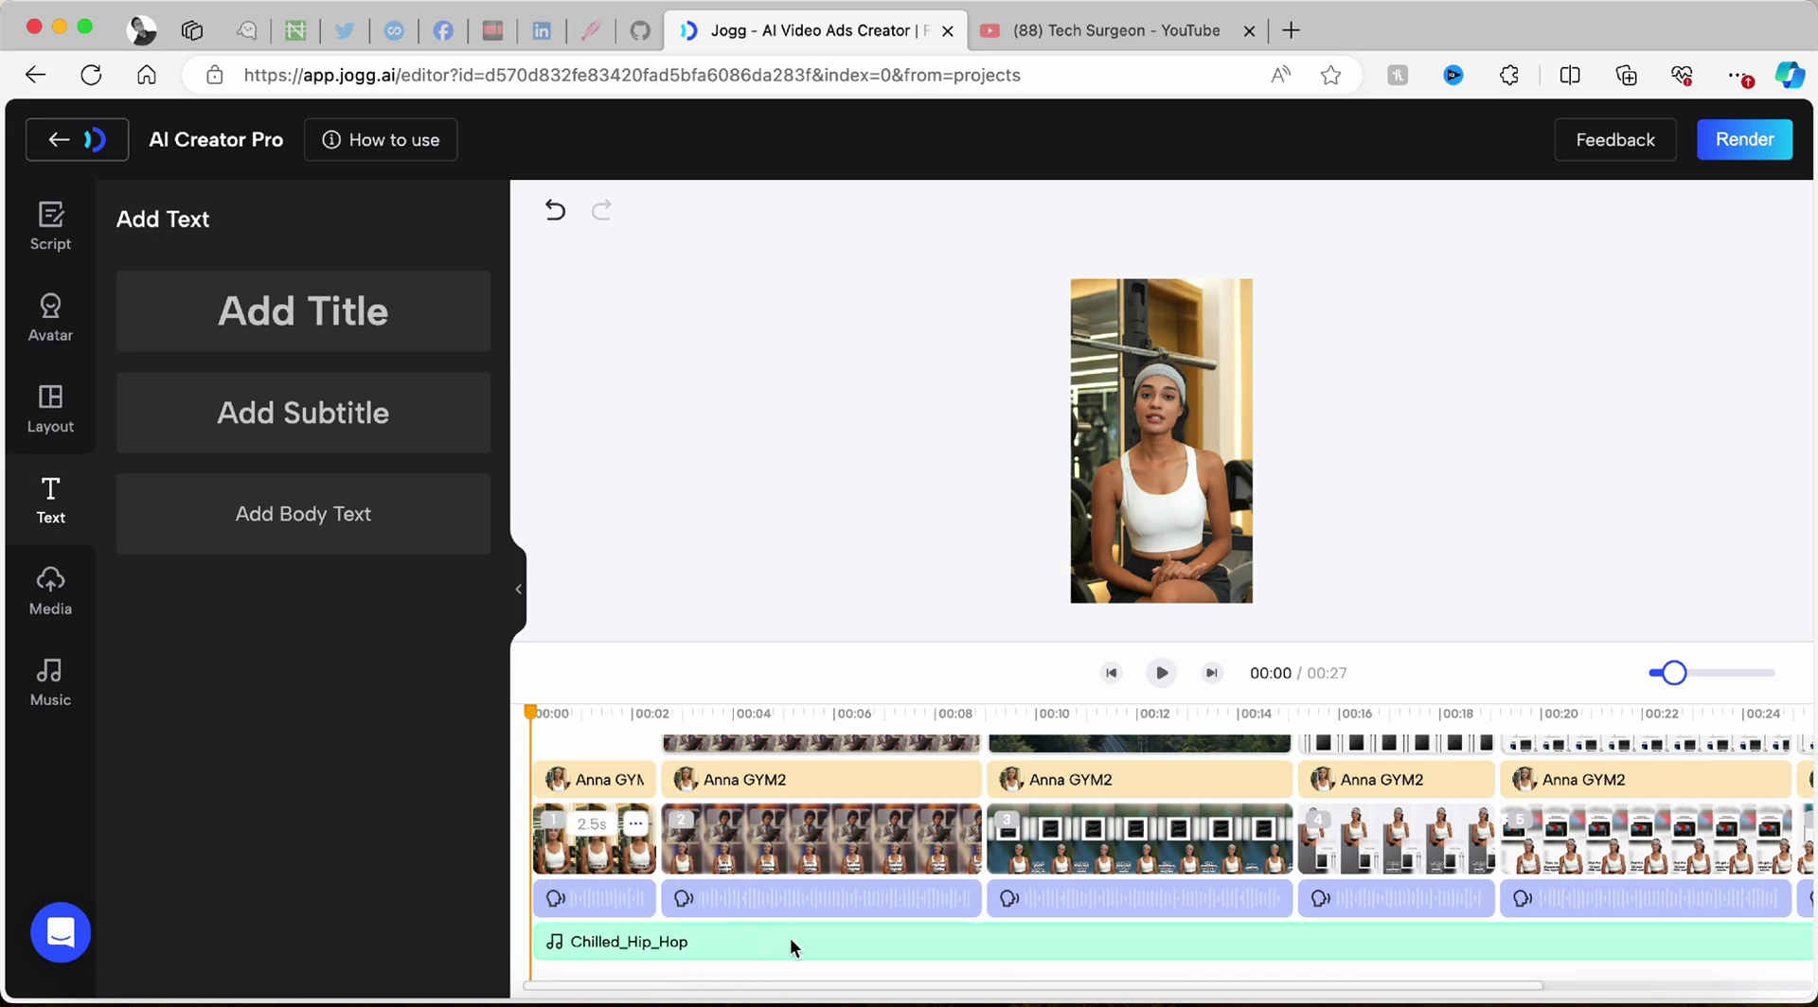
scroll(909, 824, "up", 3)
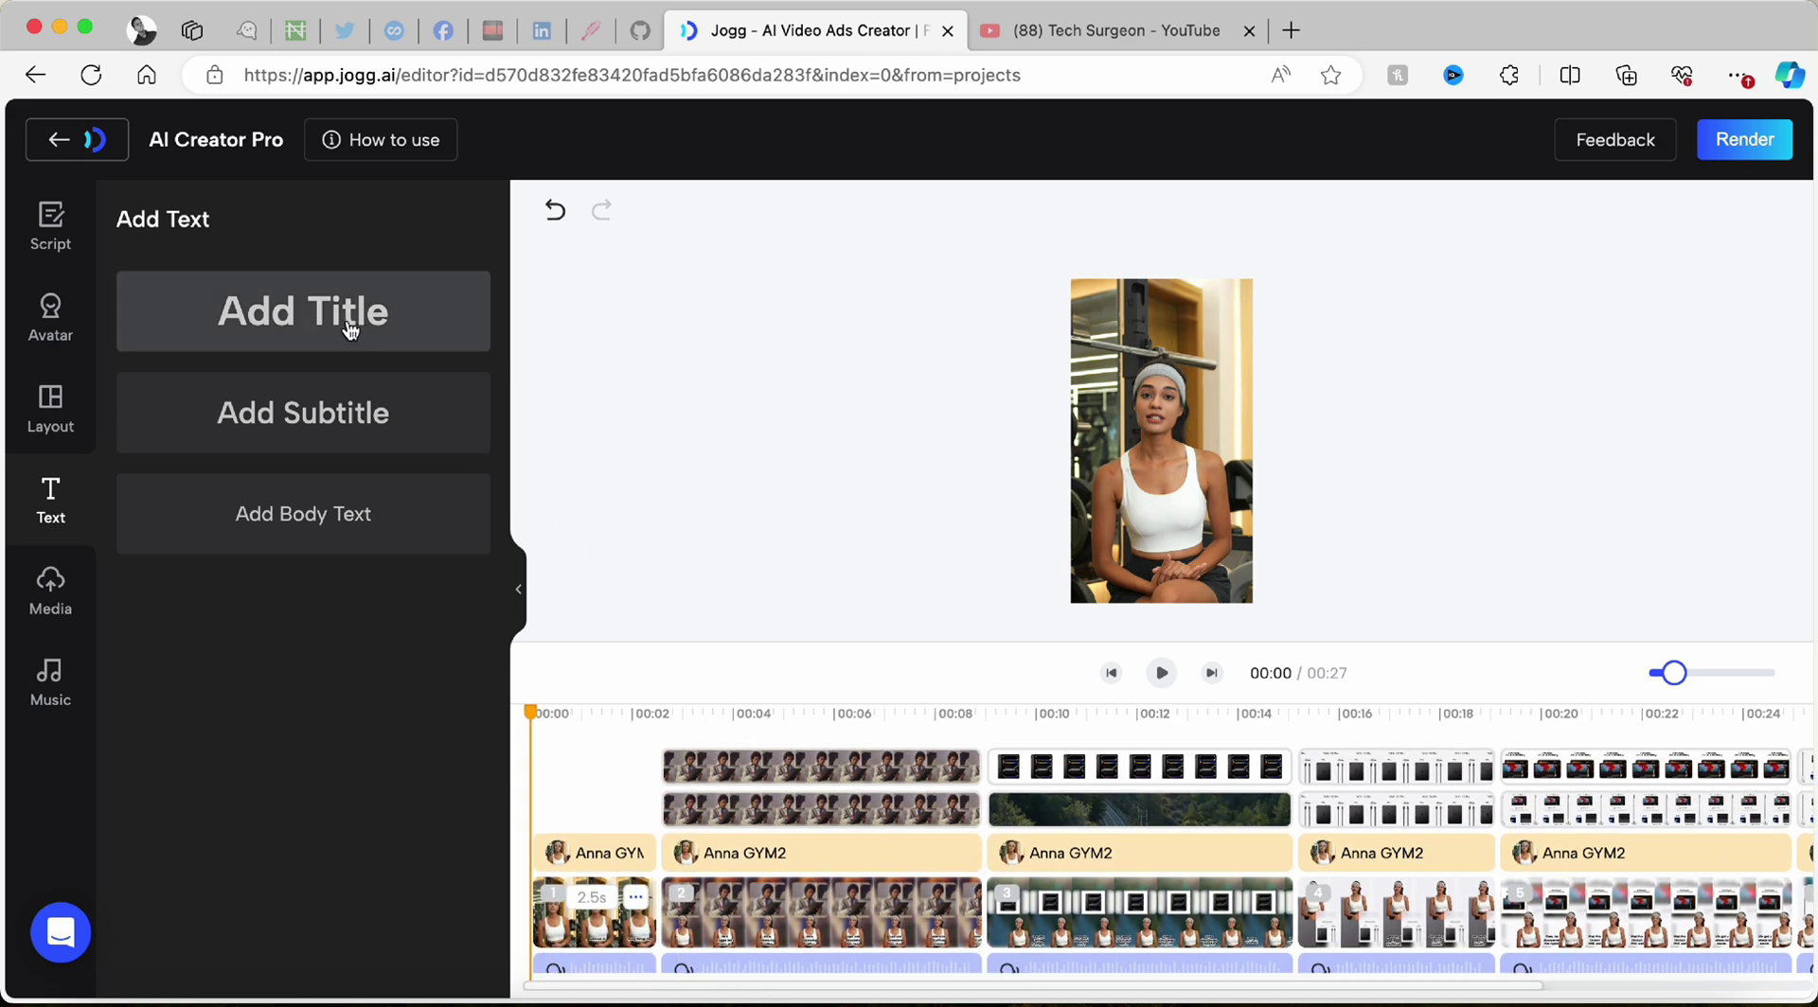
left_click_drag(341, 324, 558, 824)
left_click(369, 672)
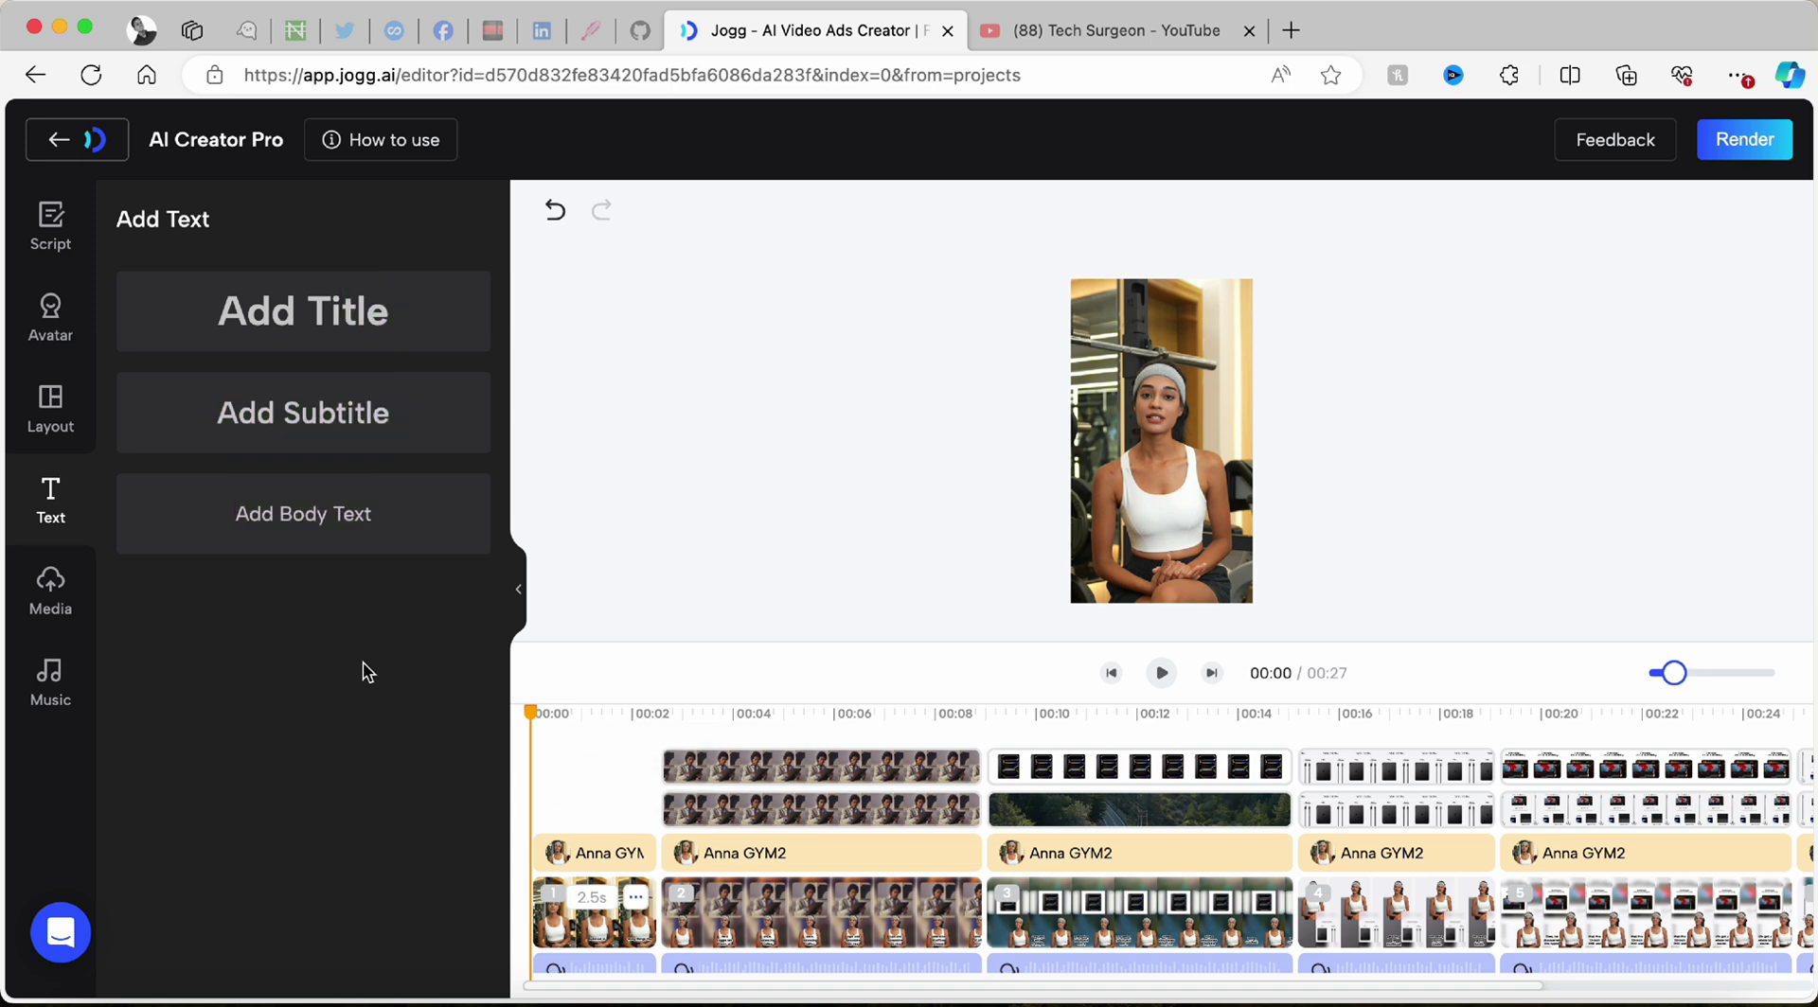
left_click(331, 317)
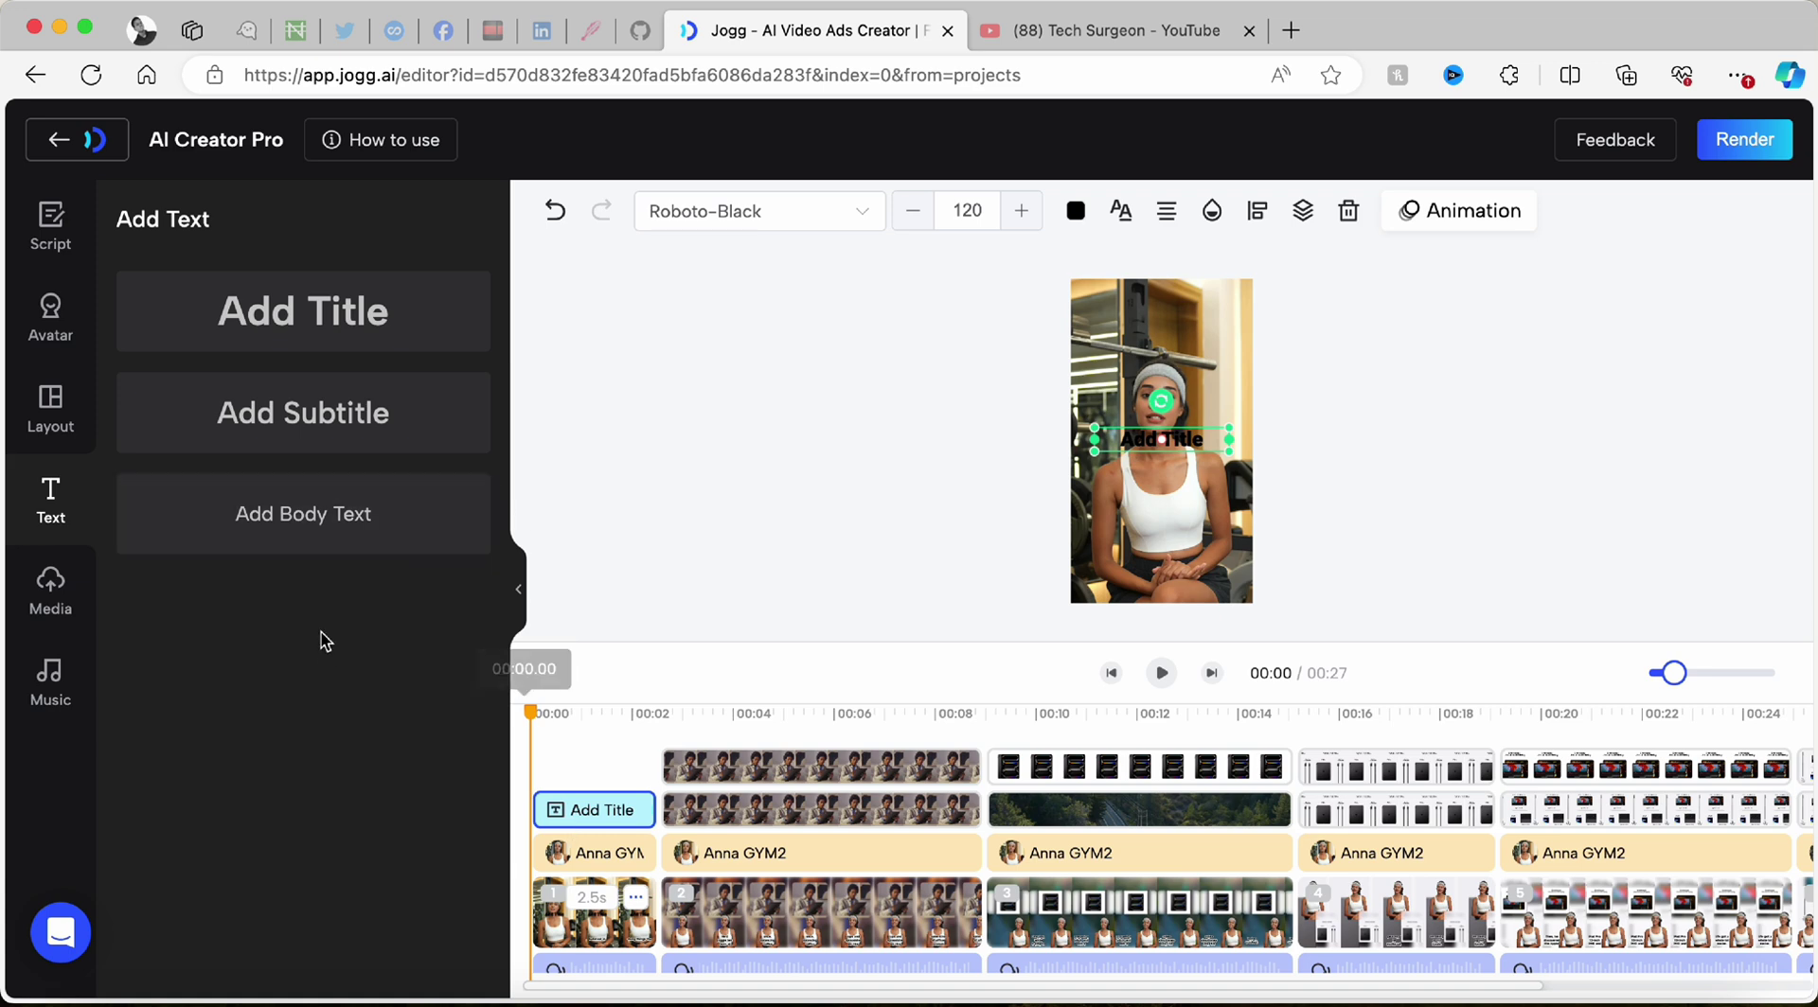
left_click(288, 545)
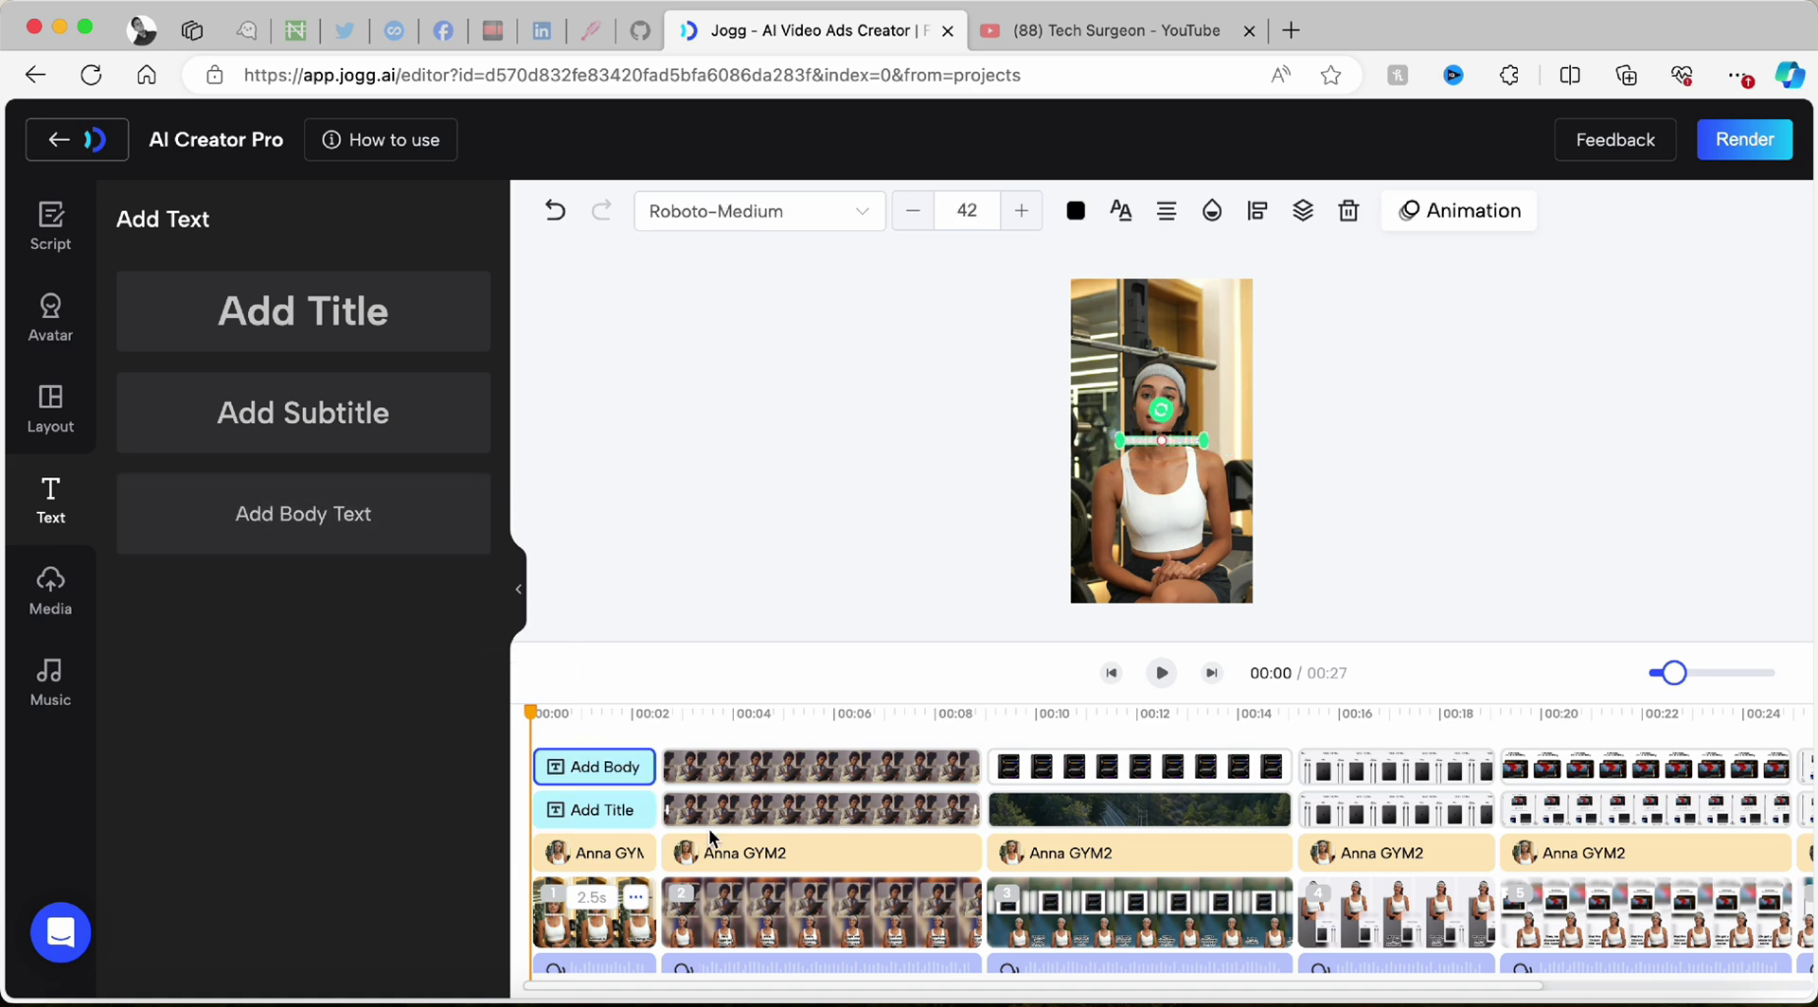
left_click_drag(595, 772, 961, 769)
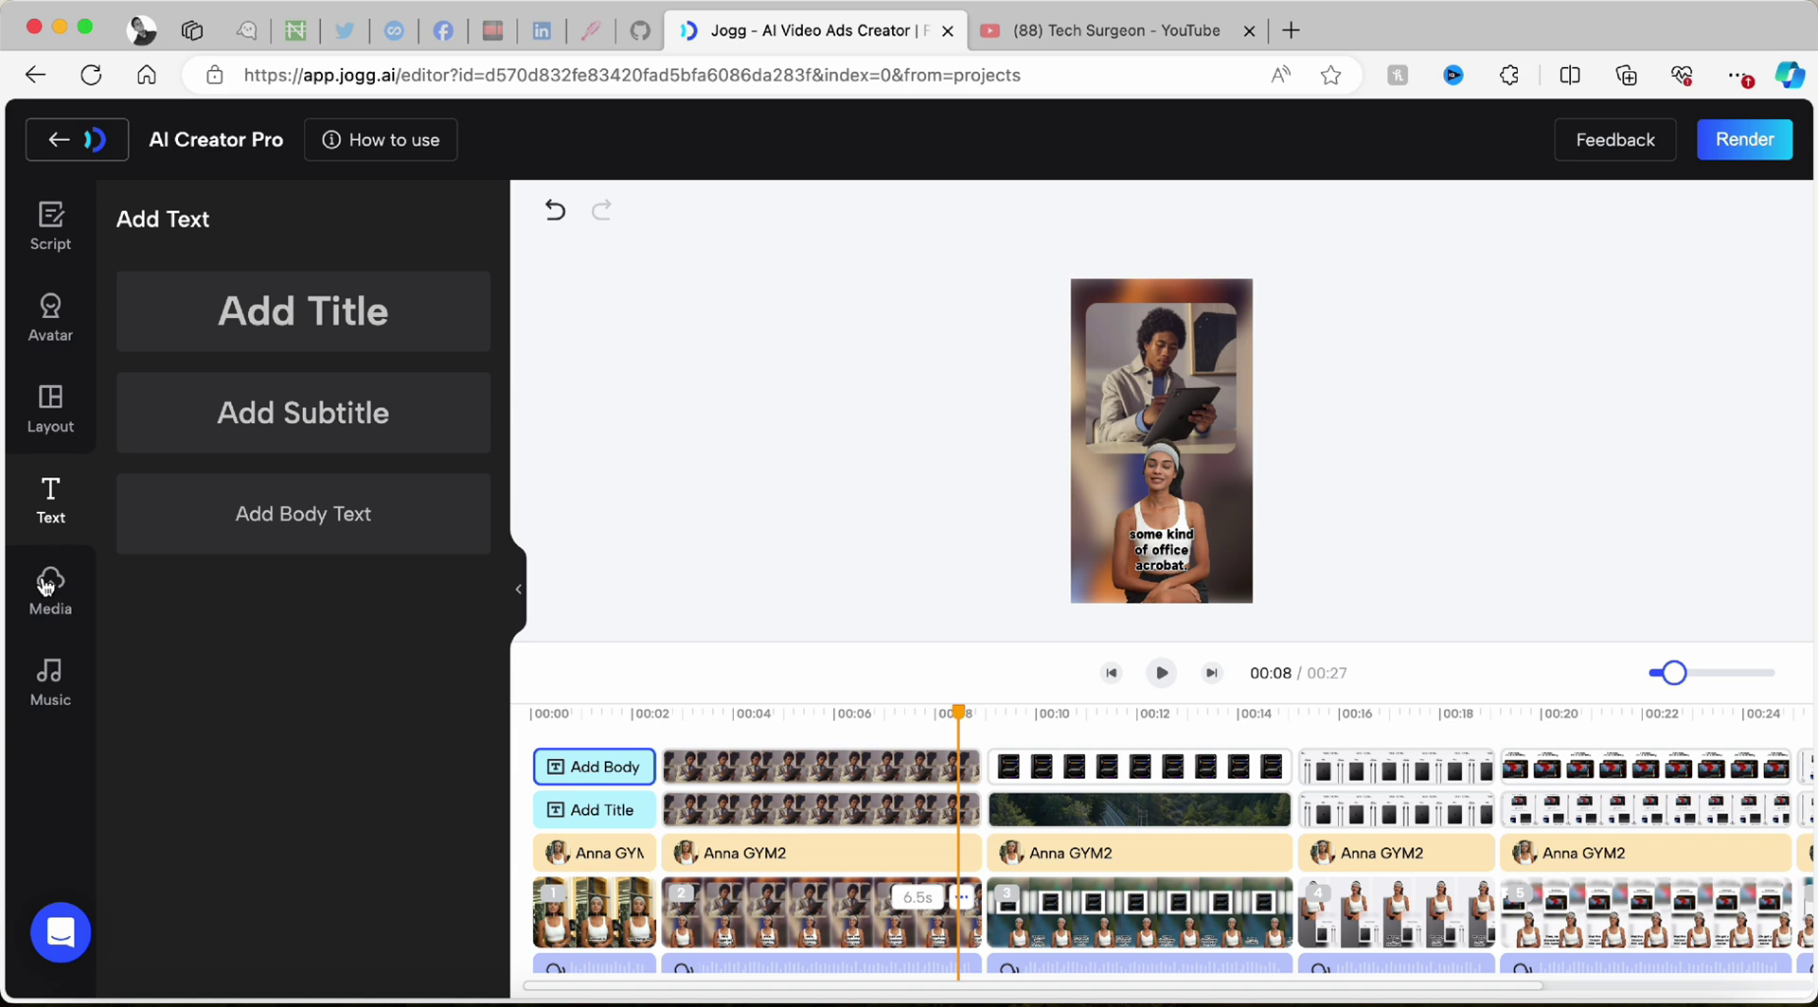
Select the 00:10–00:16 iPad image clip, check music choices, and show the script lines
left_click(50, 587)
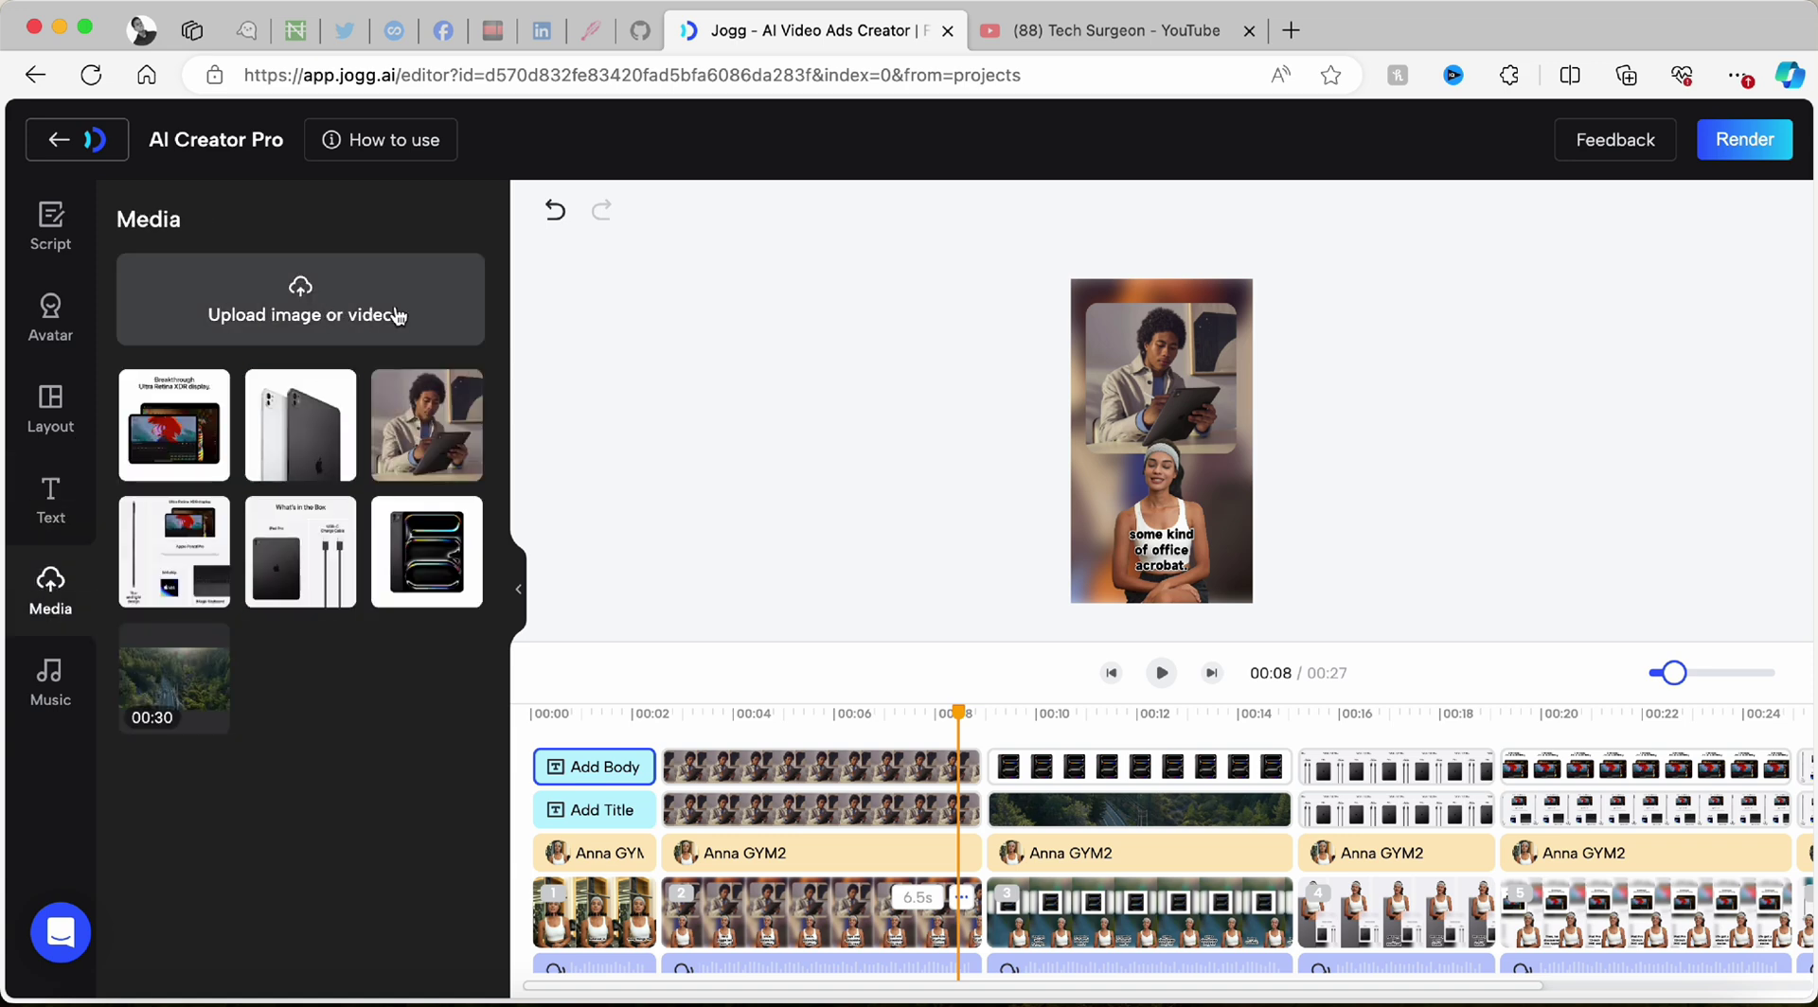
left_click(1151, 774)
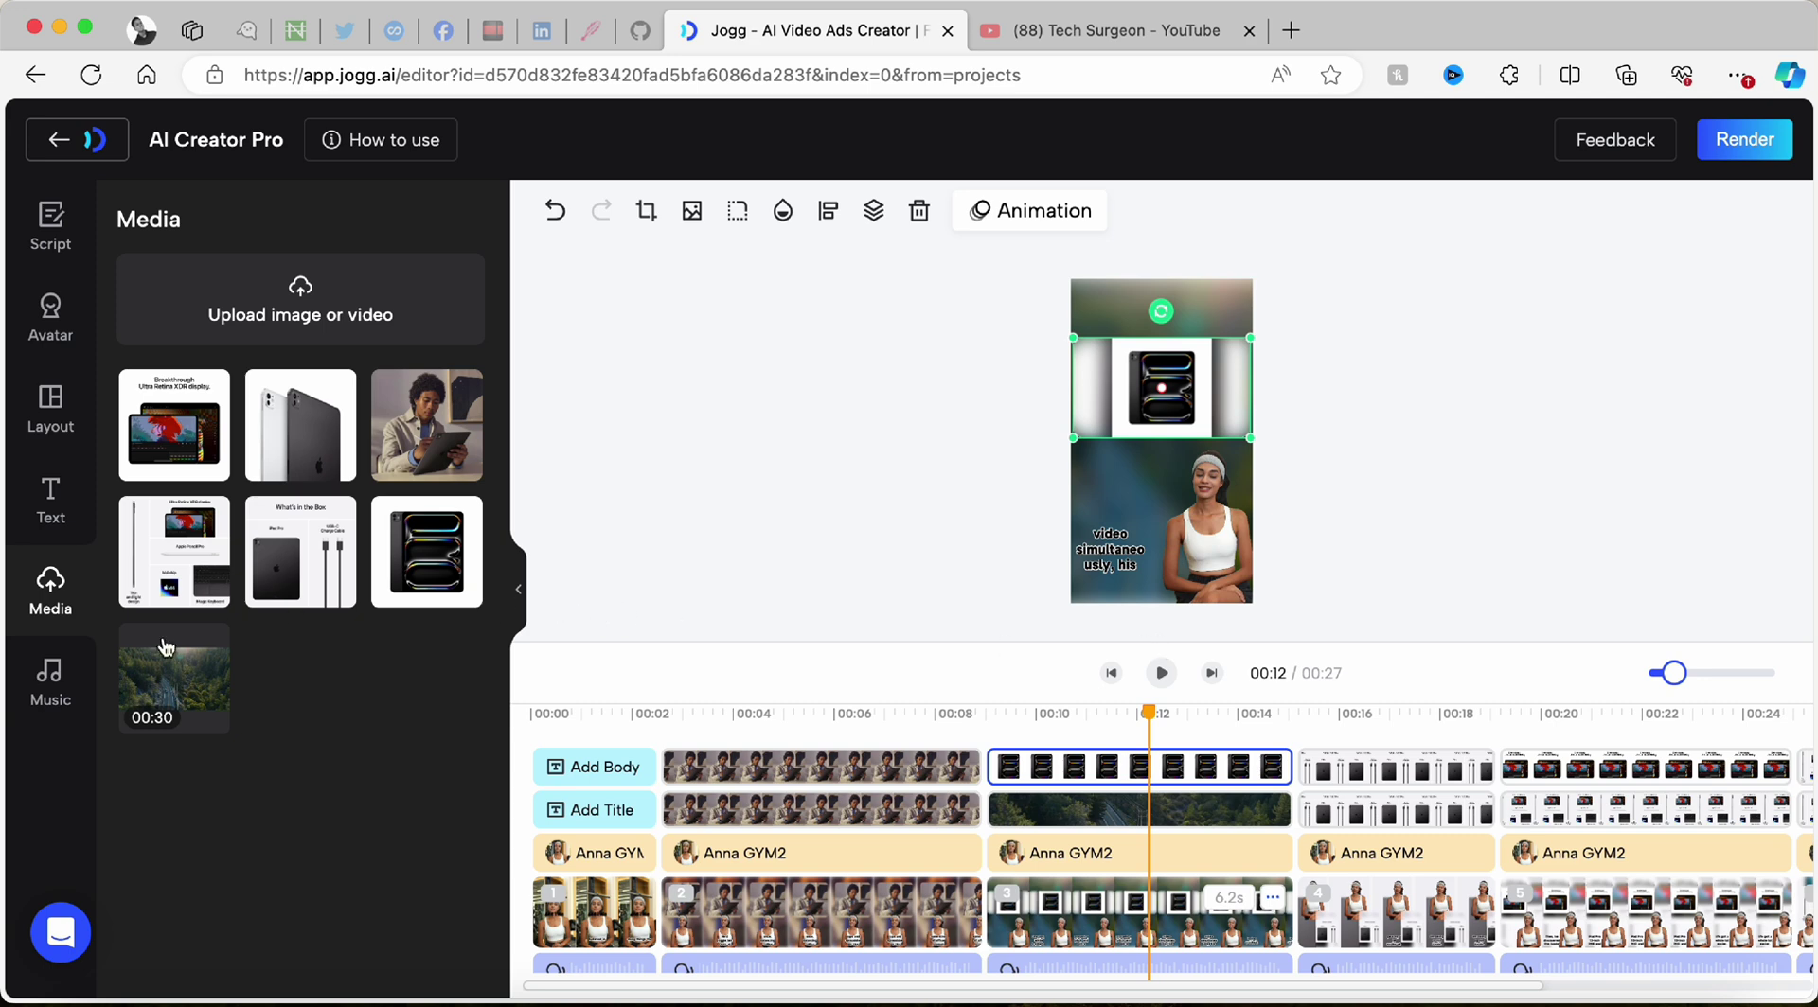
left_click(51, 680)
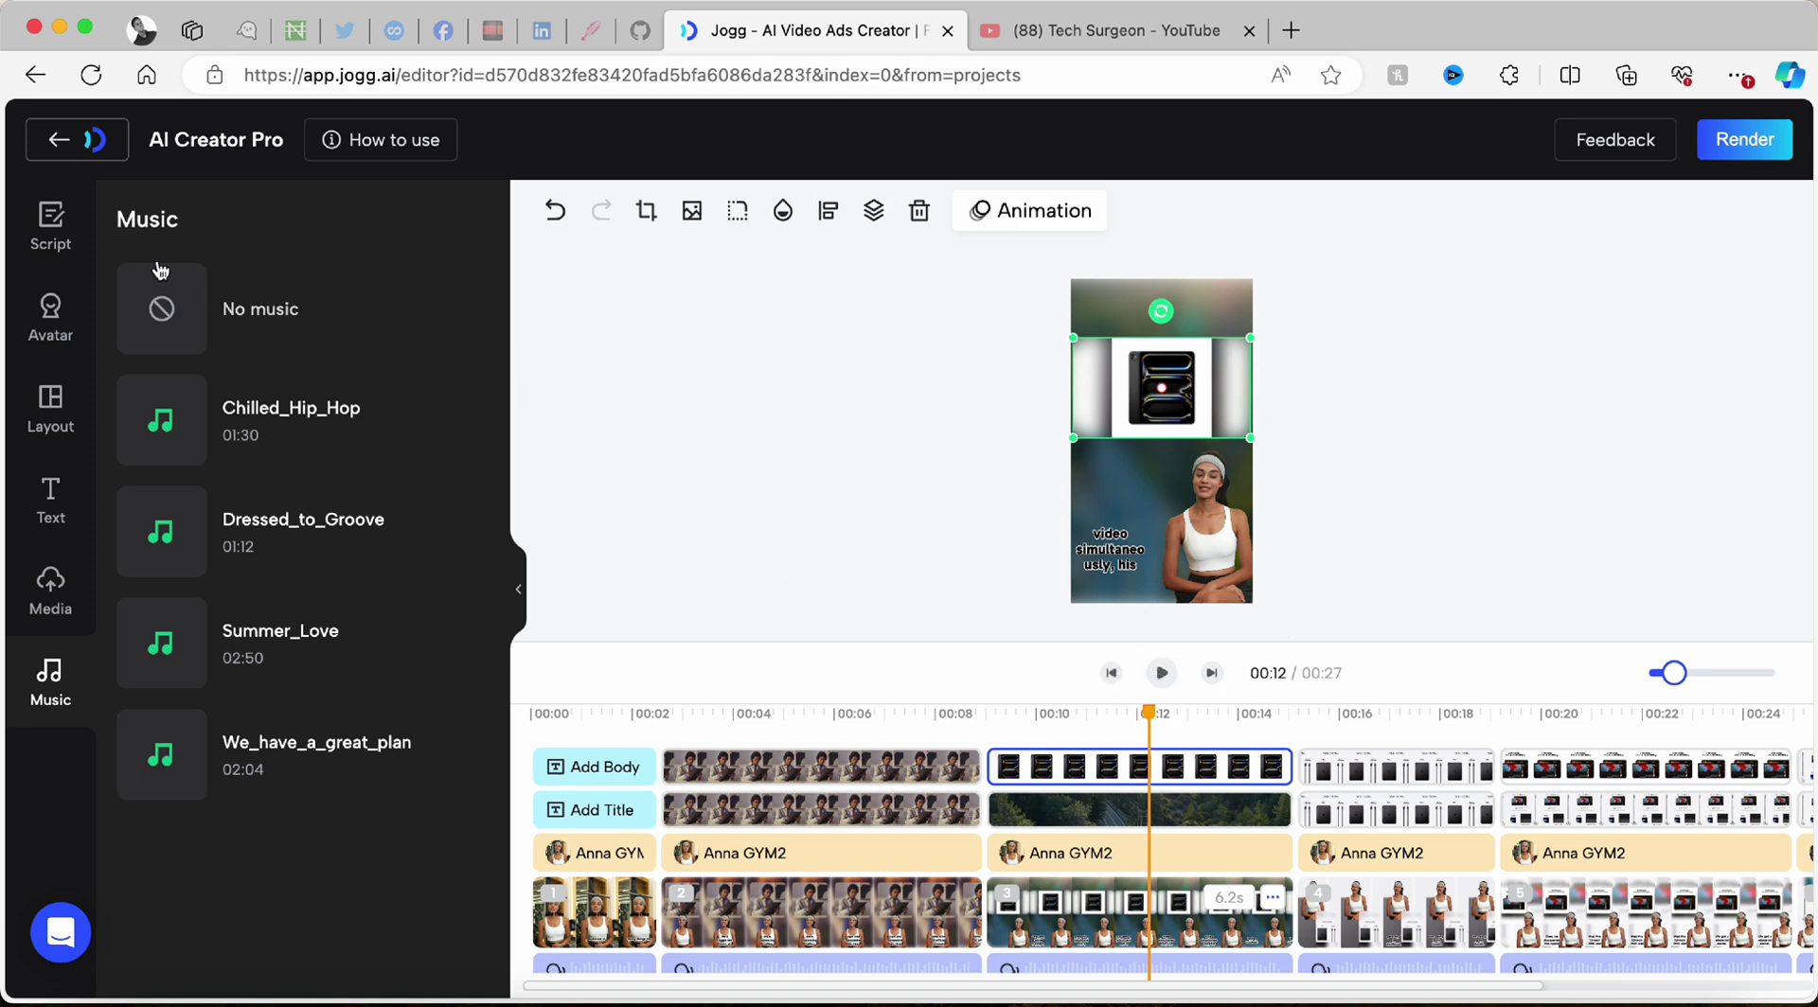
left_click(40, 235)
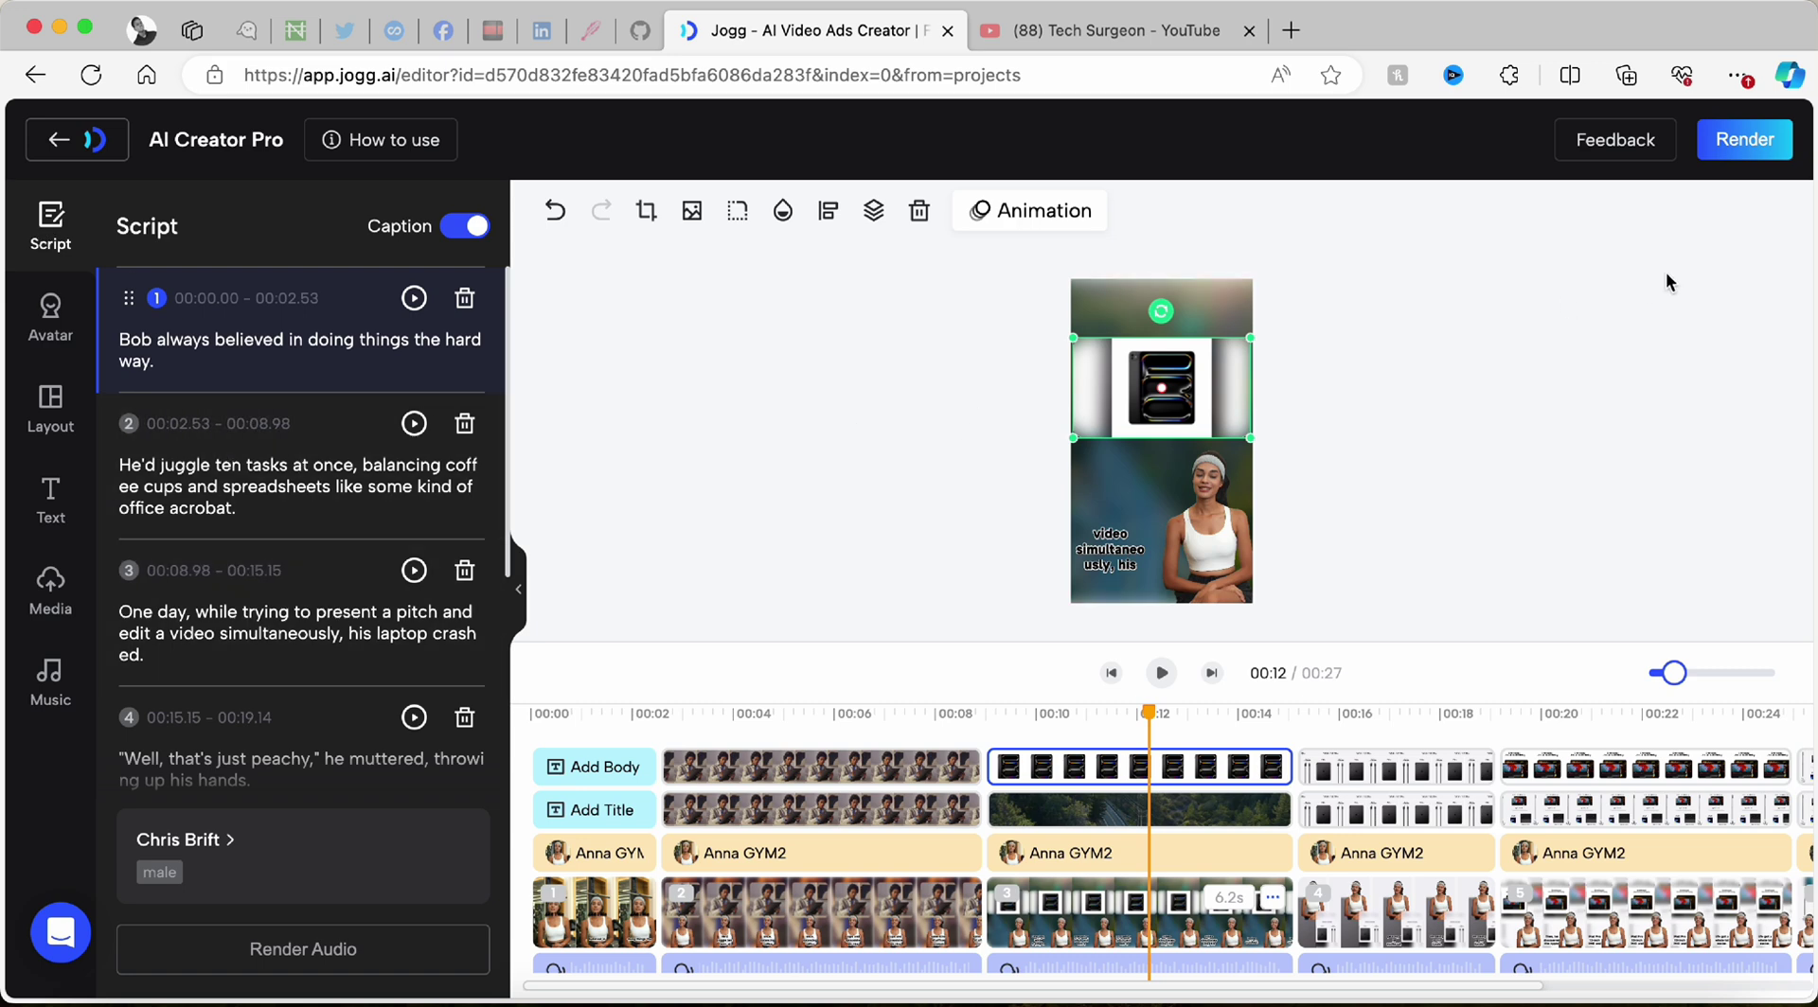
Render the iPad Pro ad and play the finished 00:24 video from Projects
left_click(1751, 142)
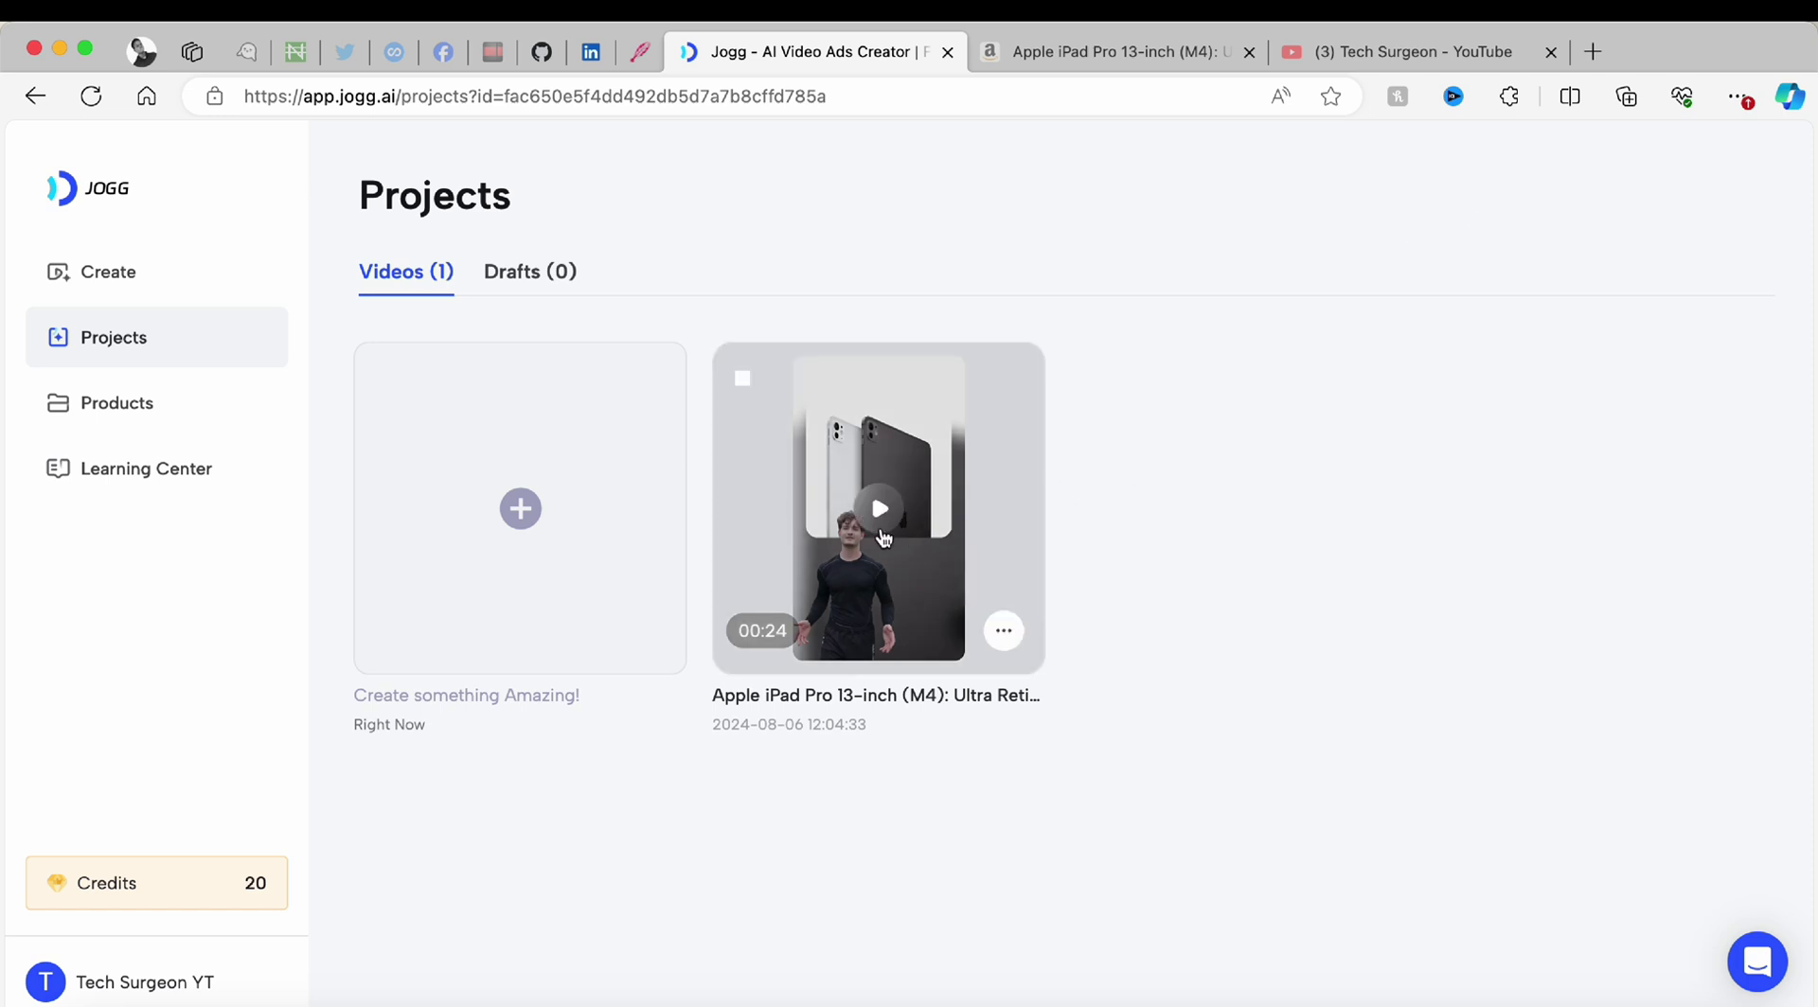
mouse_move(900, 521)
left_click(881, 511)
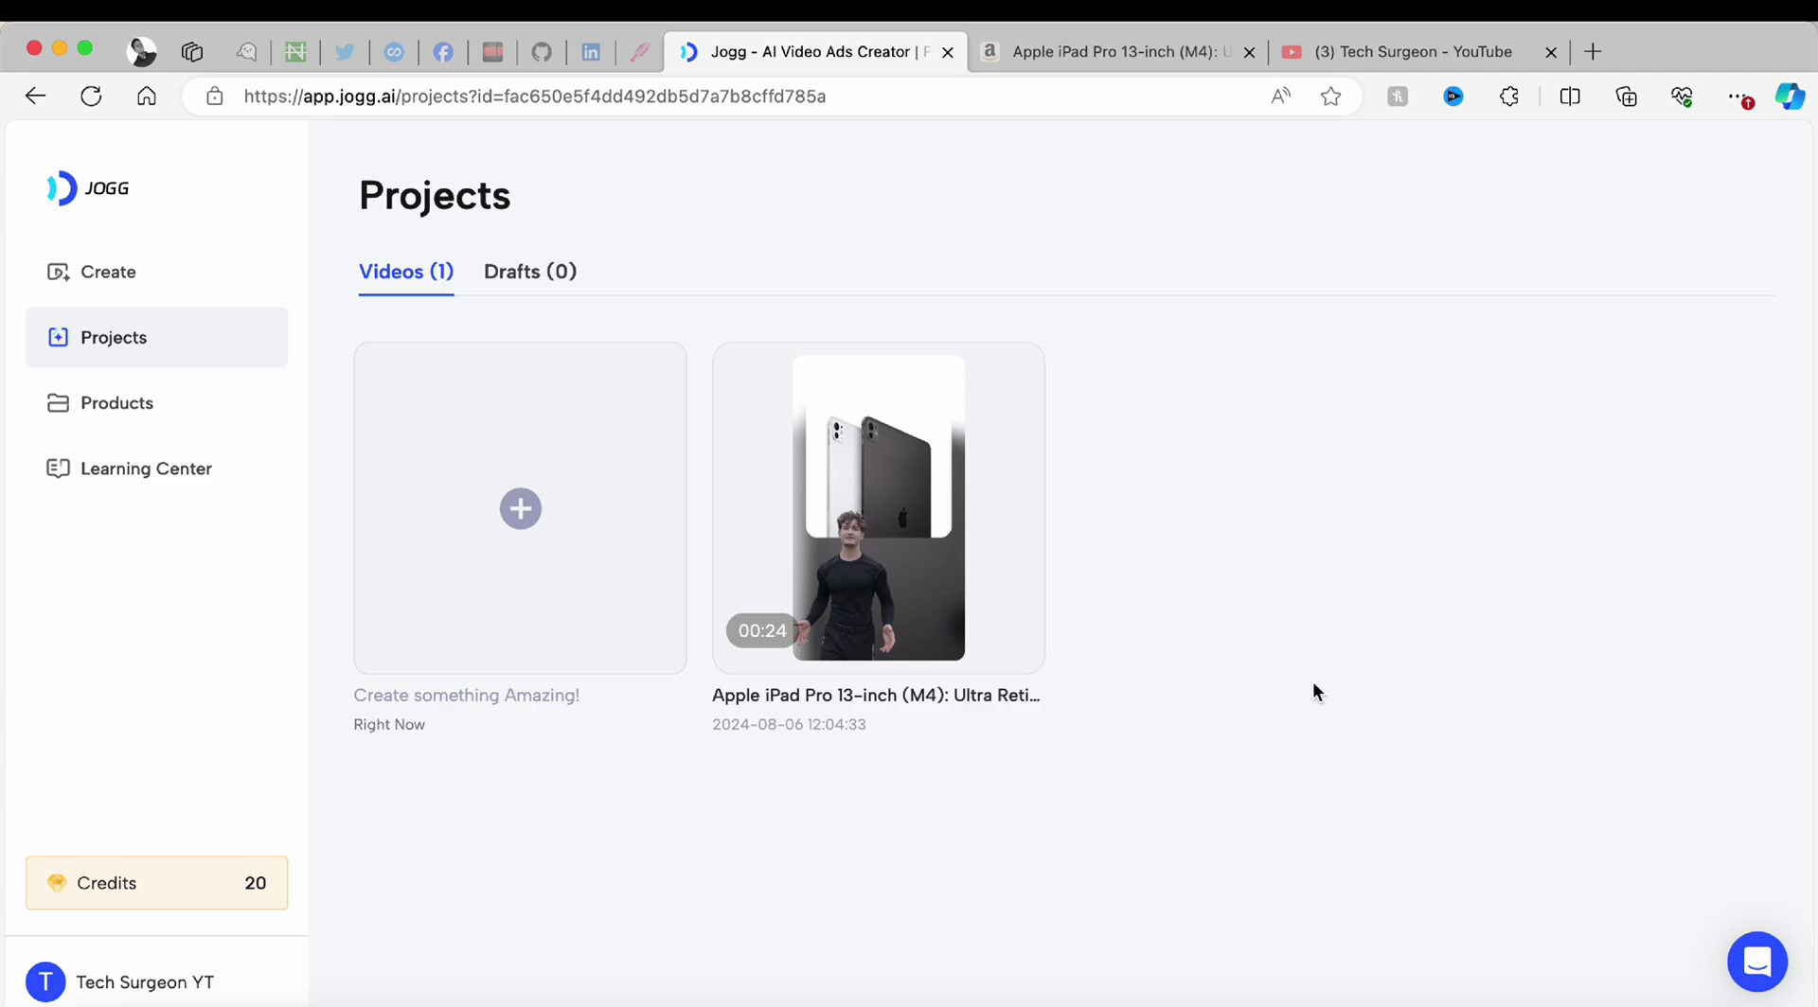
Preview the rendered 00:24 iPad Pro ad, then download it via its options menu
left_click(885, 525)
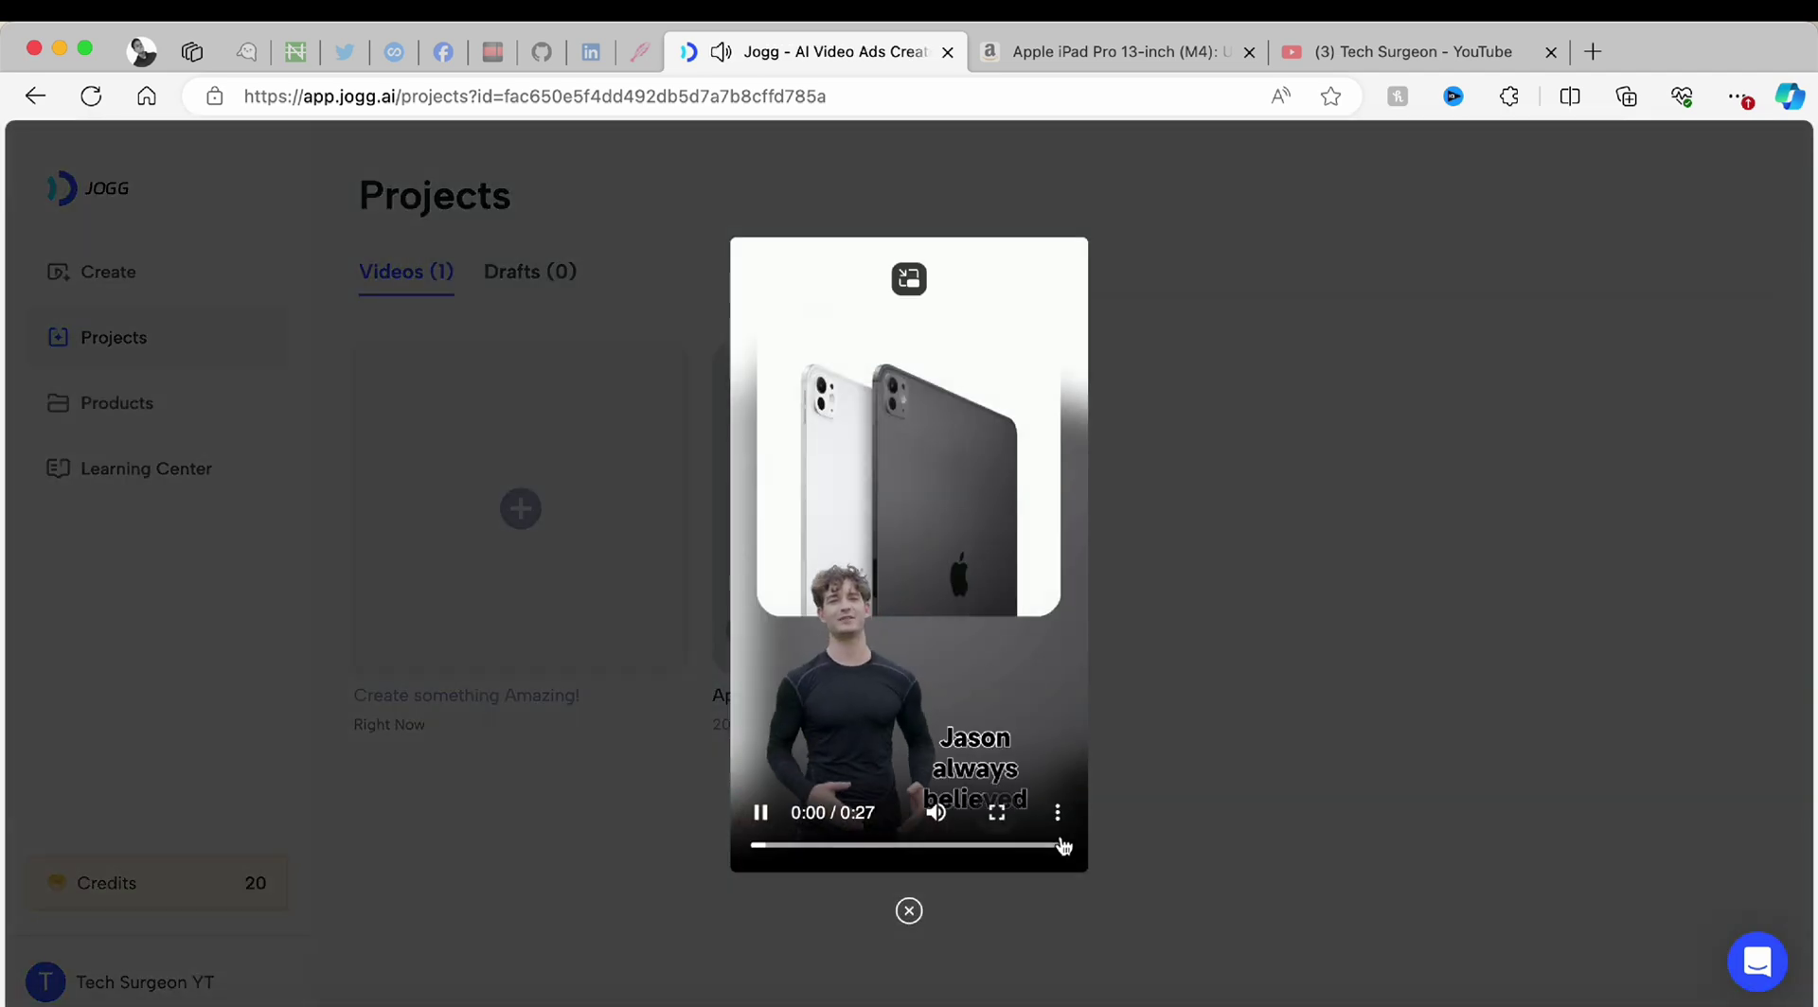
left_click(1240, 822)
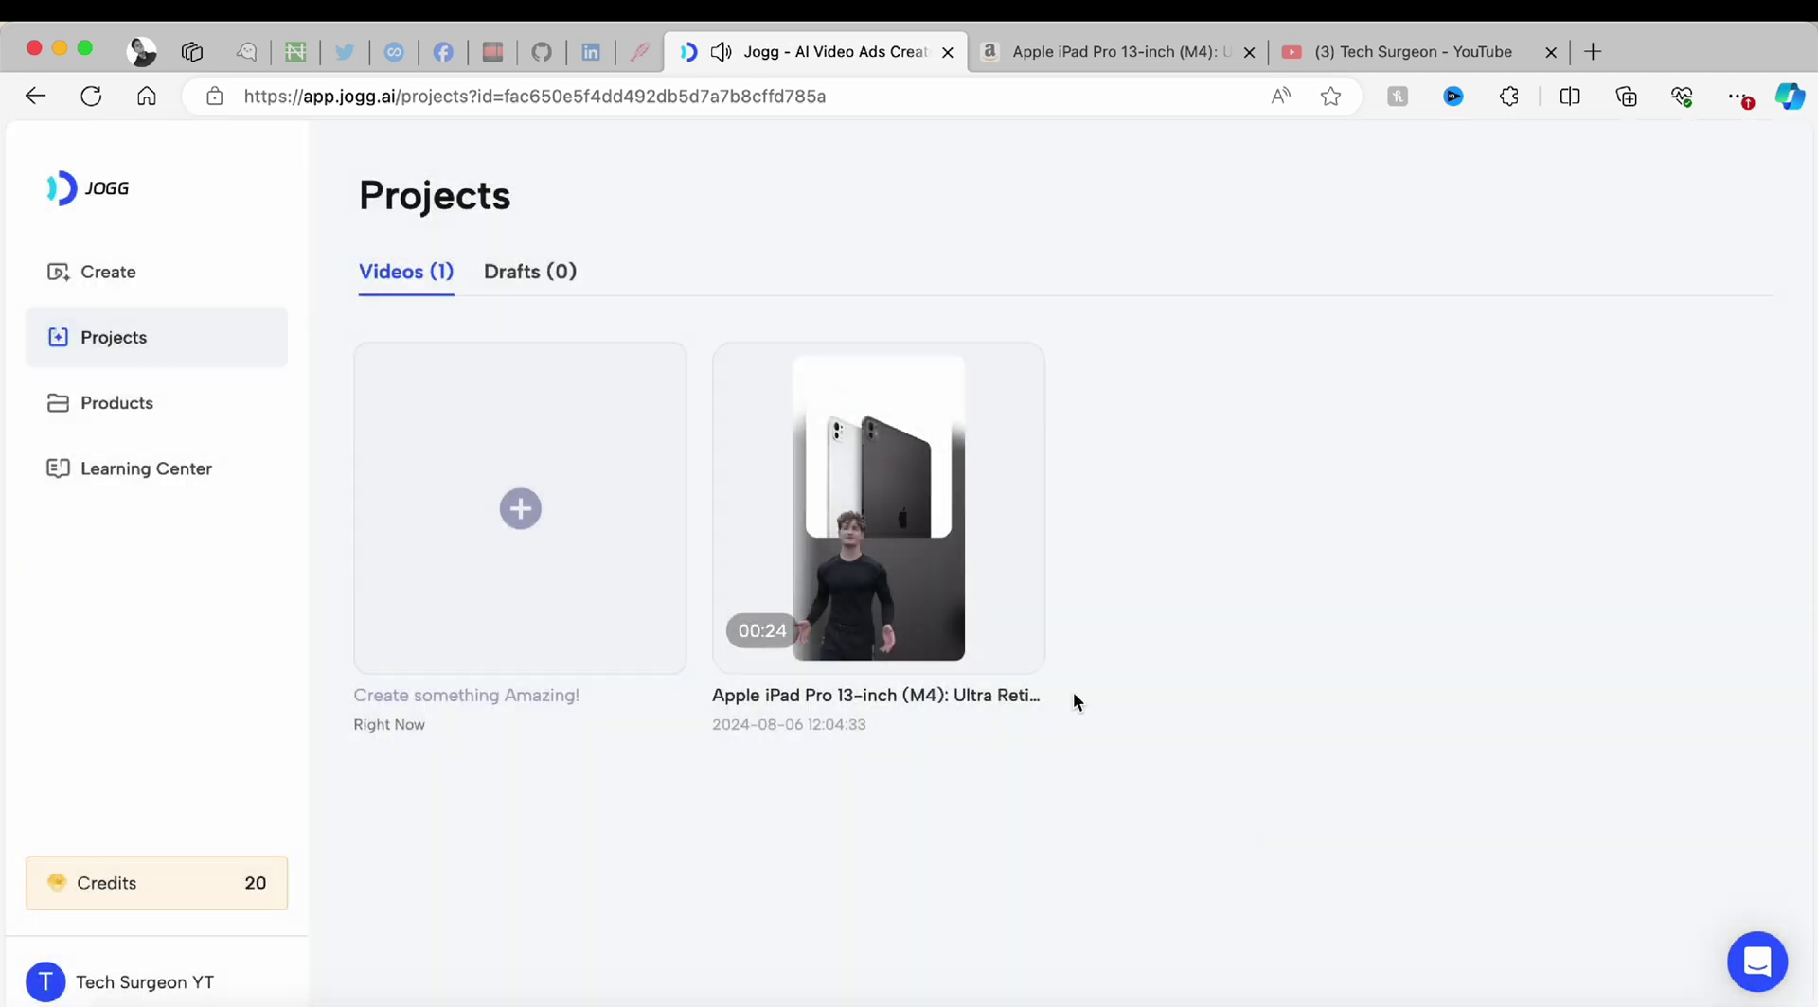
left_click(1005, 632)
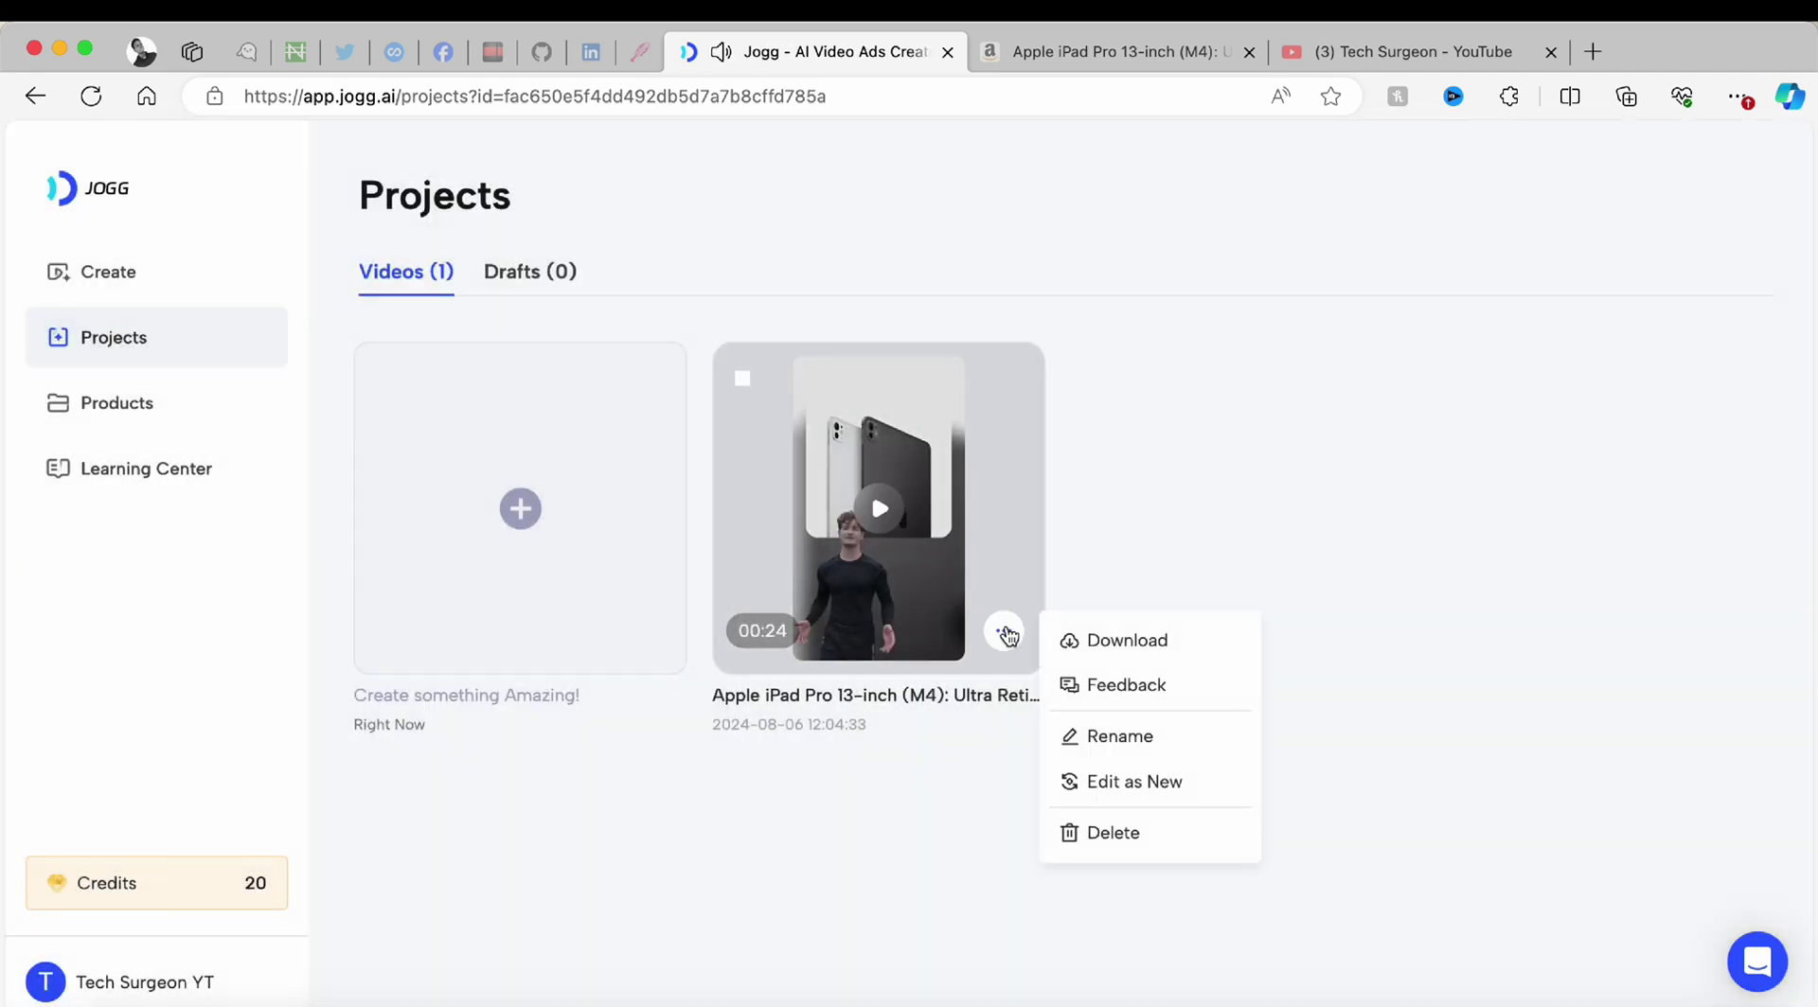
left_click(1121, 644)
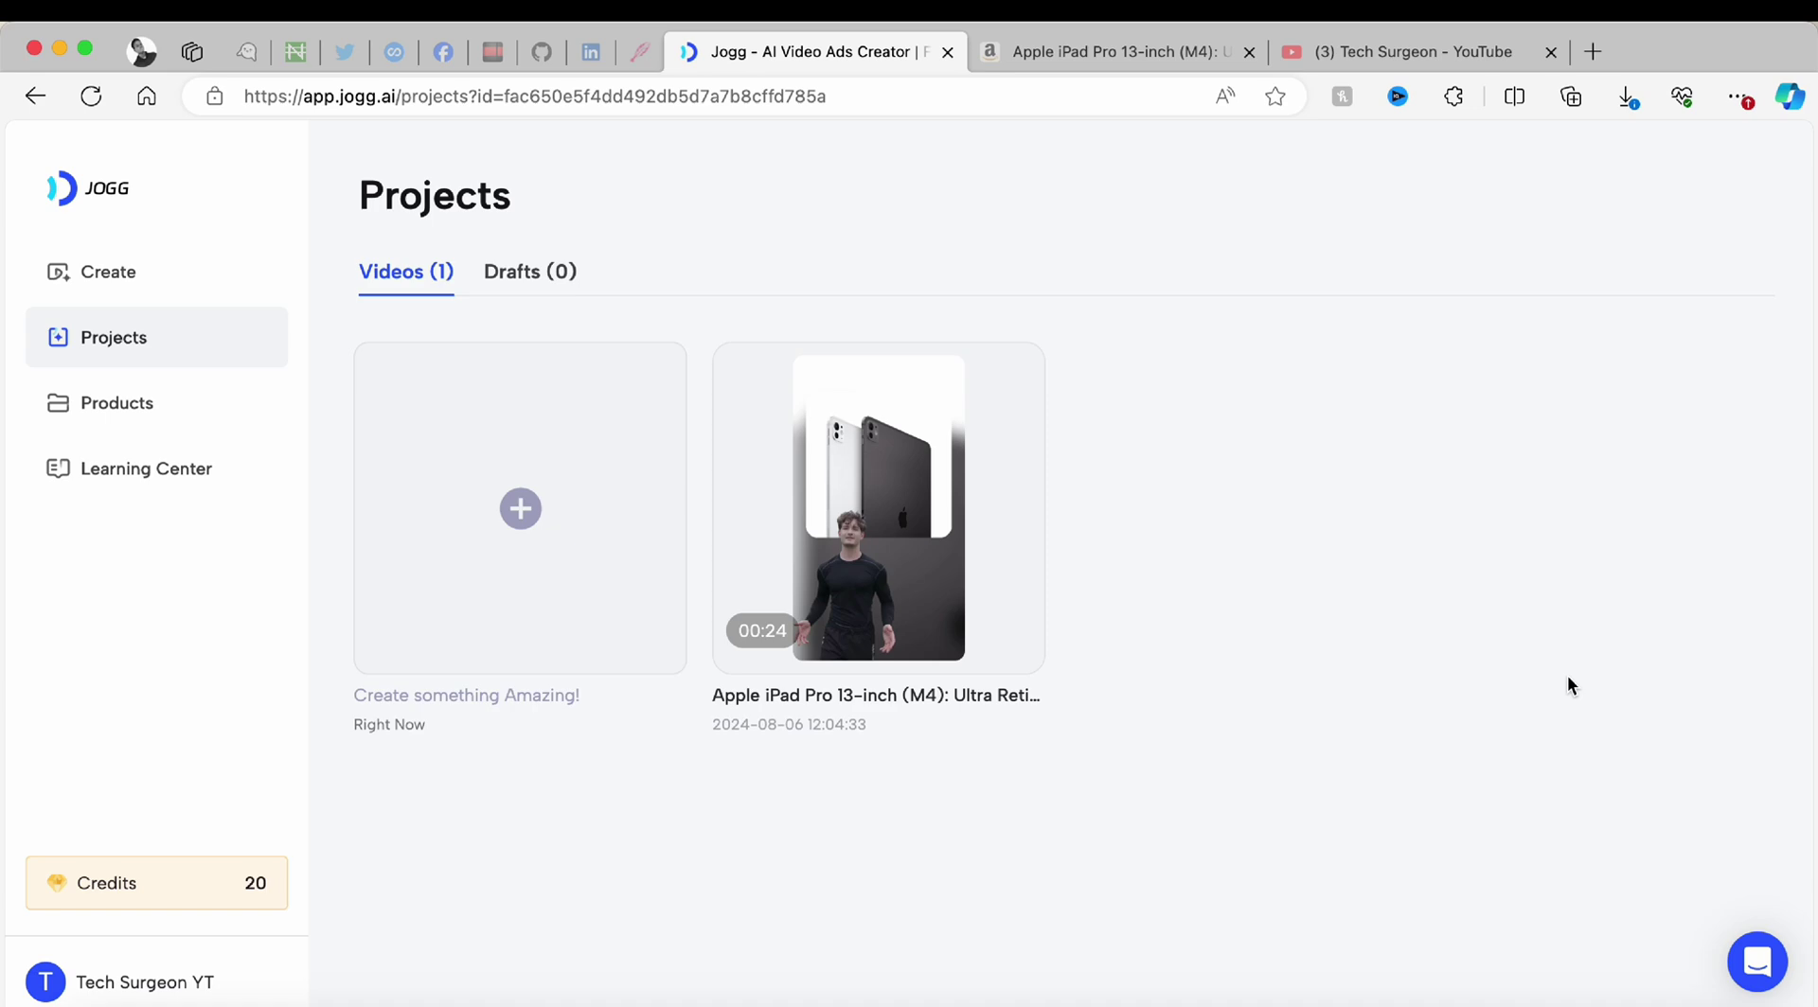
Open the pricing plans and compare yearly against monthly prices
left_click(67, 879)
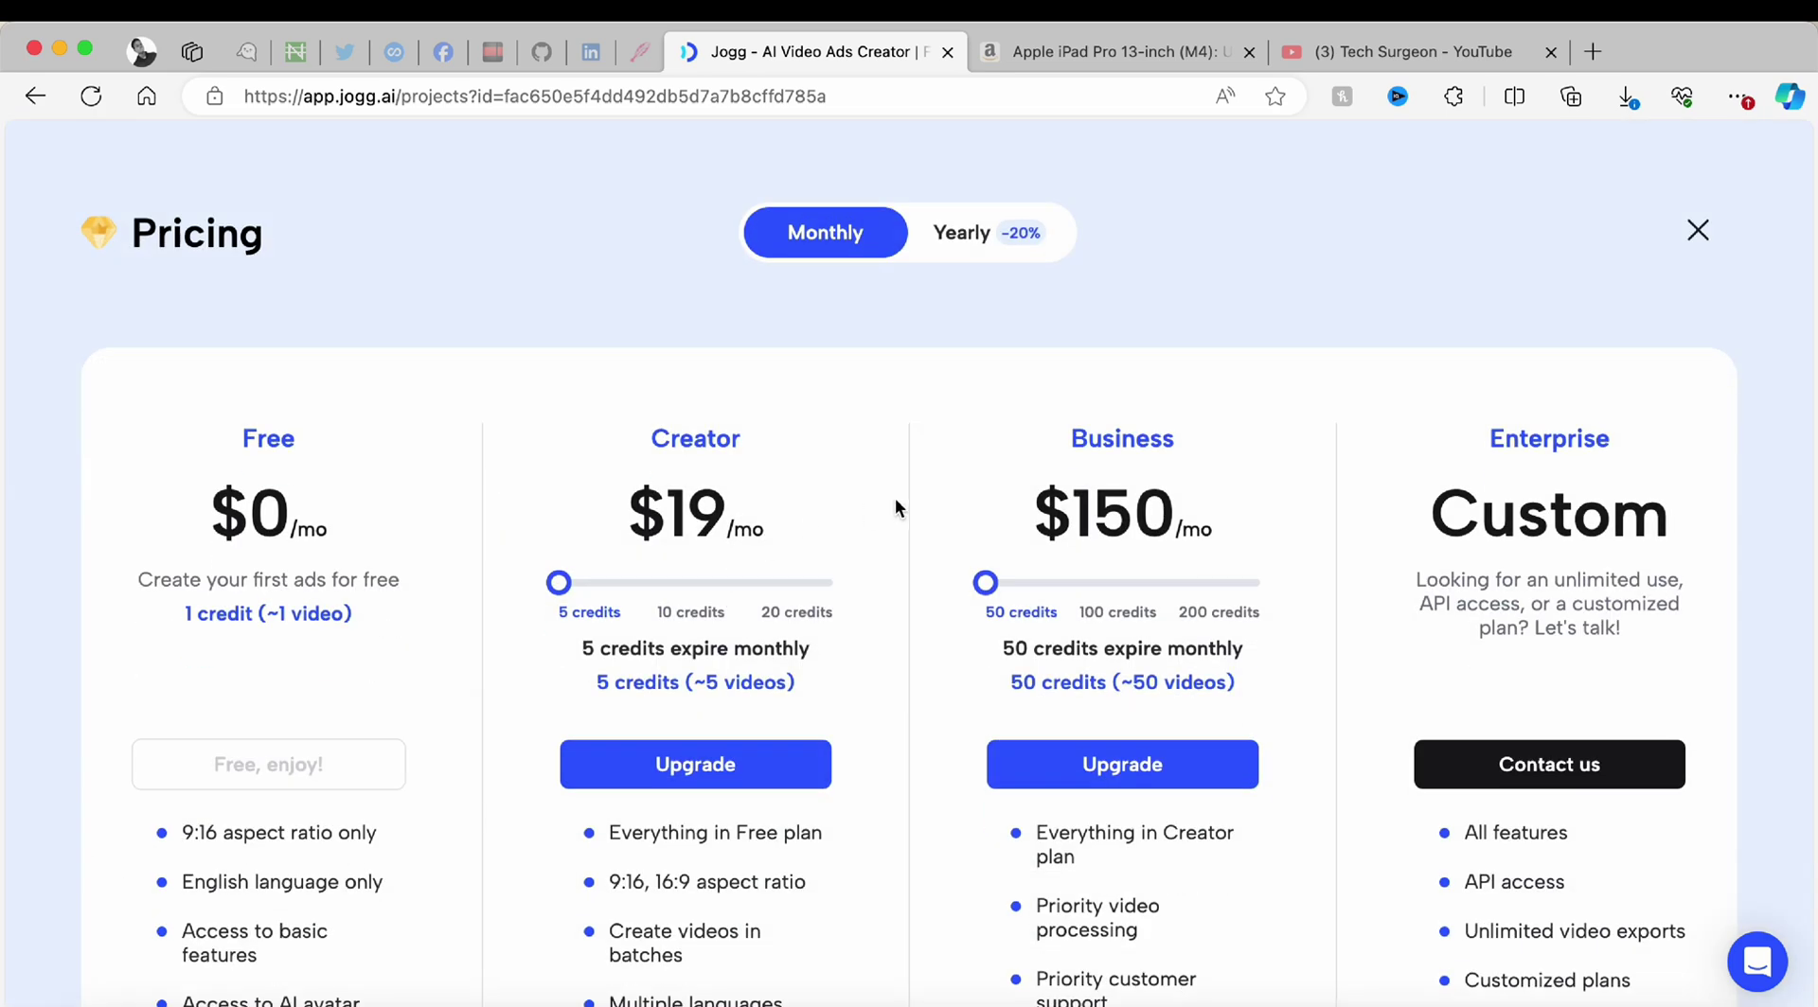
left_click(980, 234)
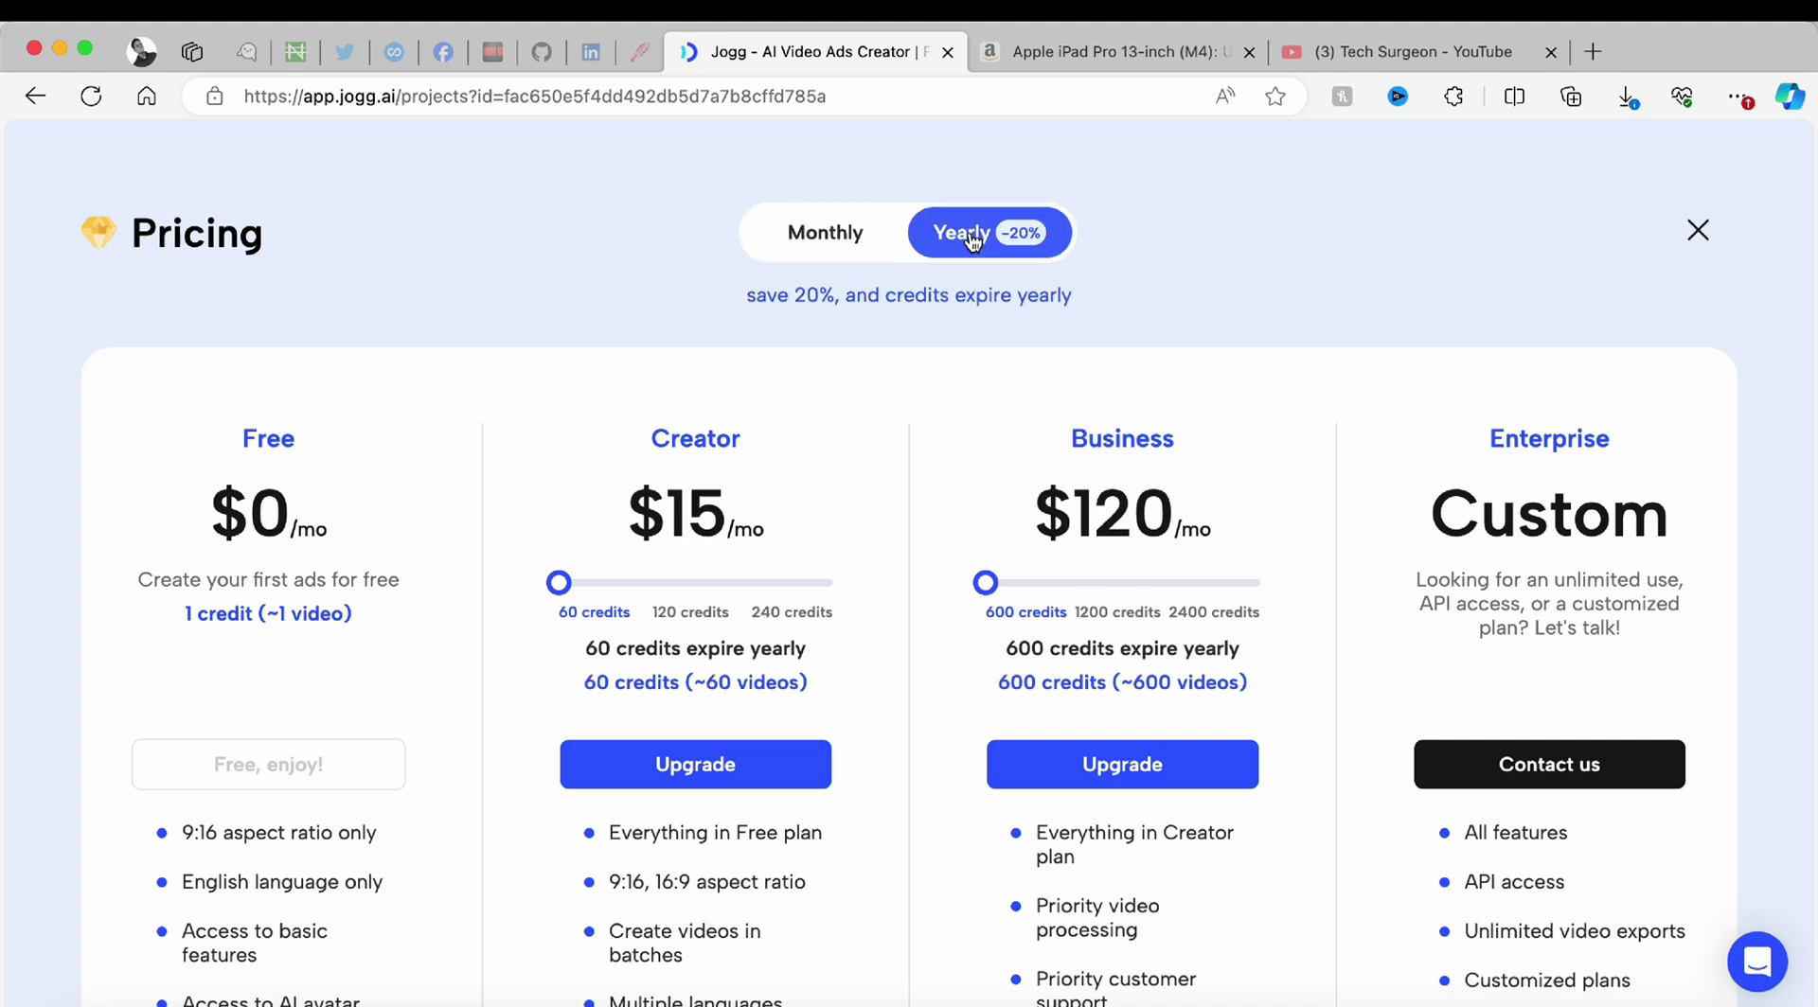
left_click(852, 248)
scroll(796, 744, "down", 1)
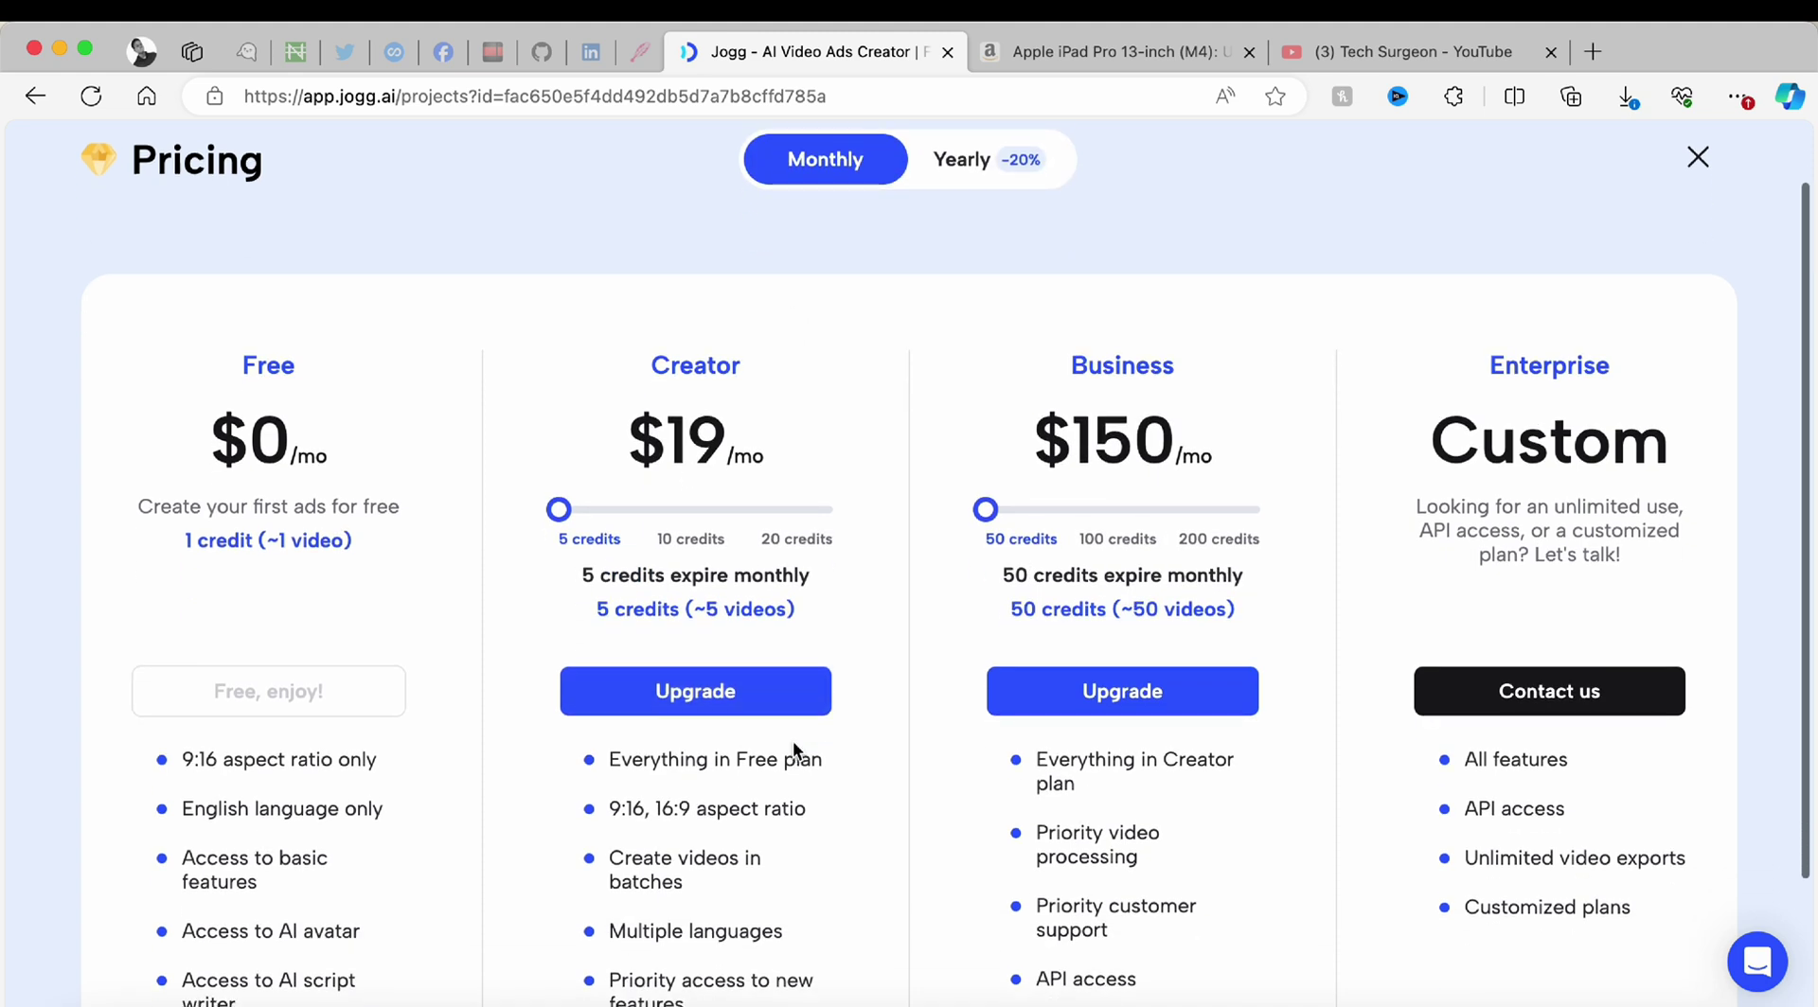
scroll(763, 562, "up", 1)
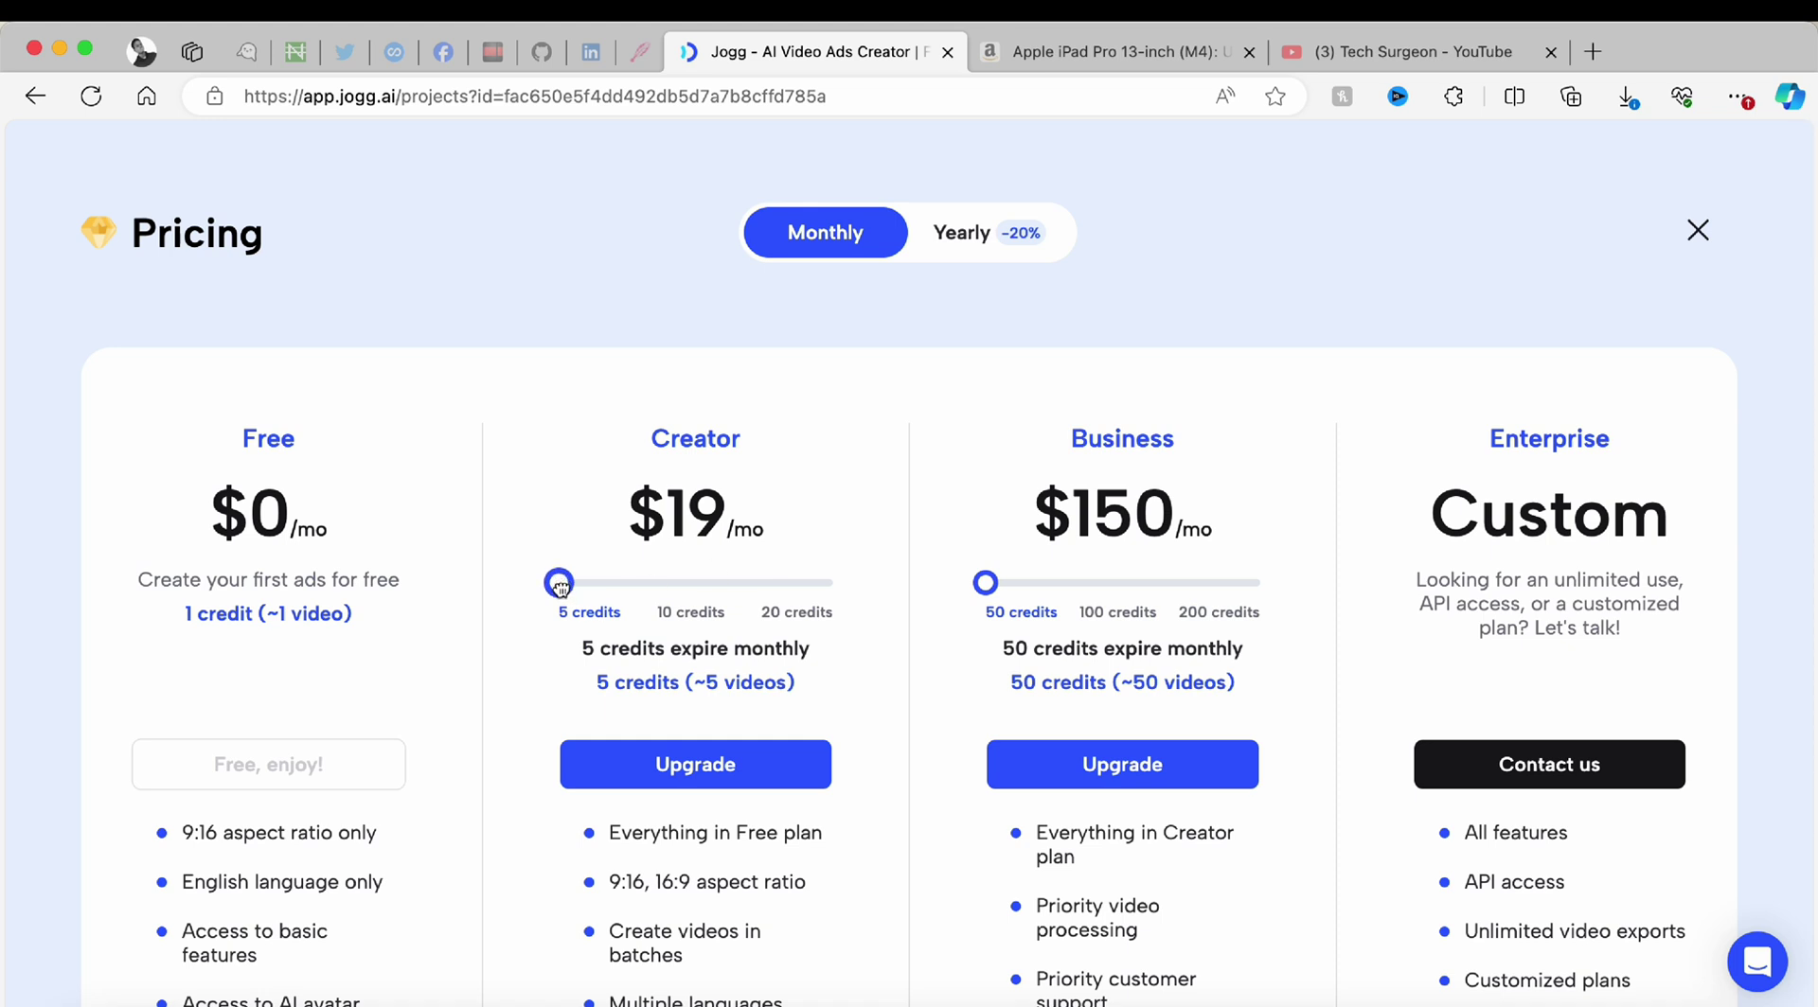
Check Creator plan prices for more credits under yearly billing, then go to the YouTube tab
mouse_move(559, 587)
left_mouse_down()
mouse_move(832, 582)
mouse_move(528, 601)
left_mouse_up()
left_click(961, 232)
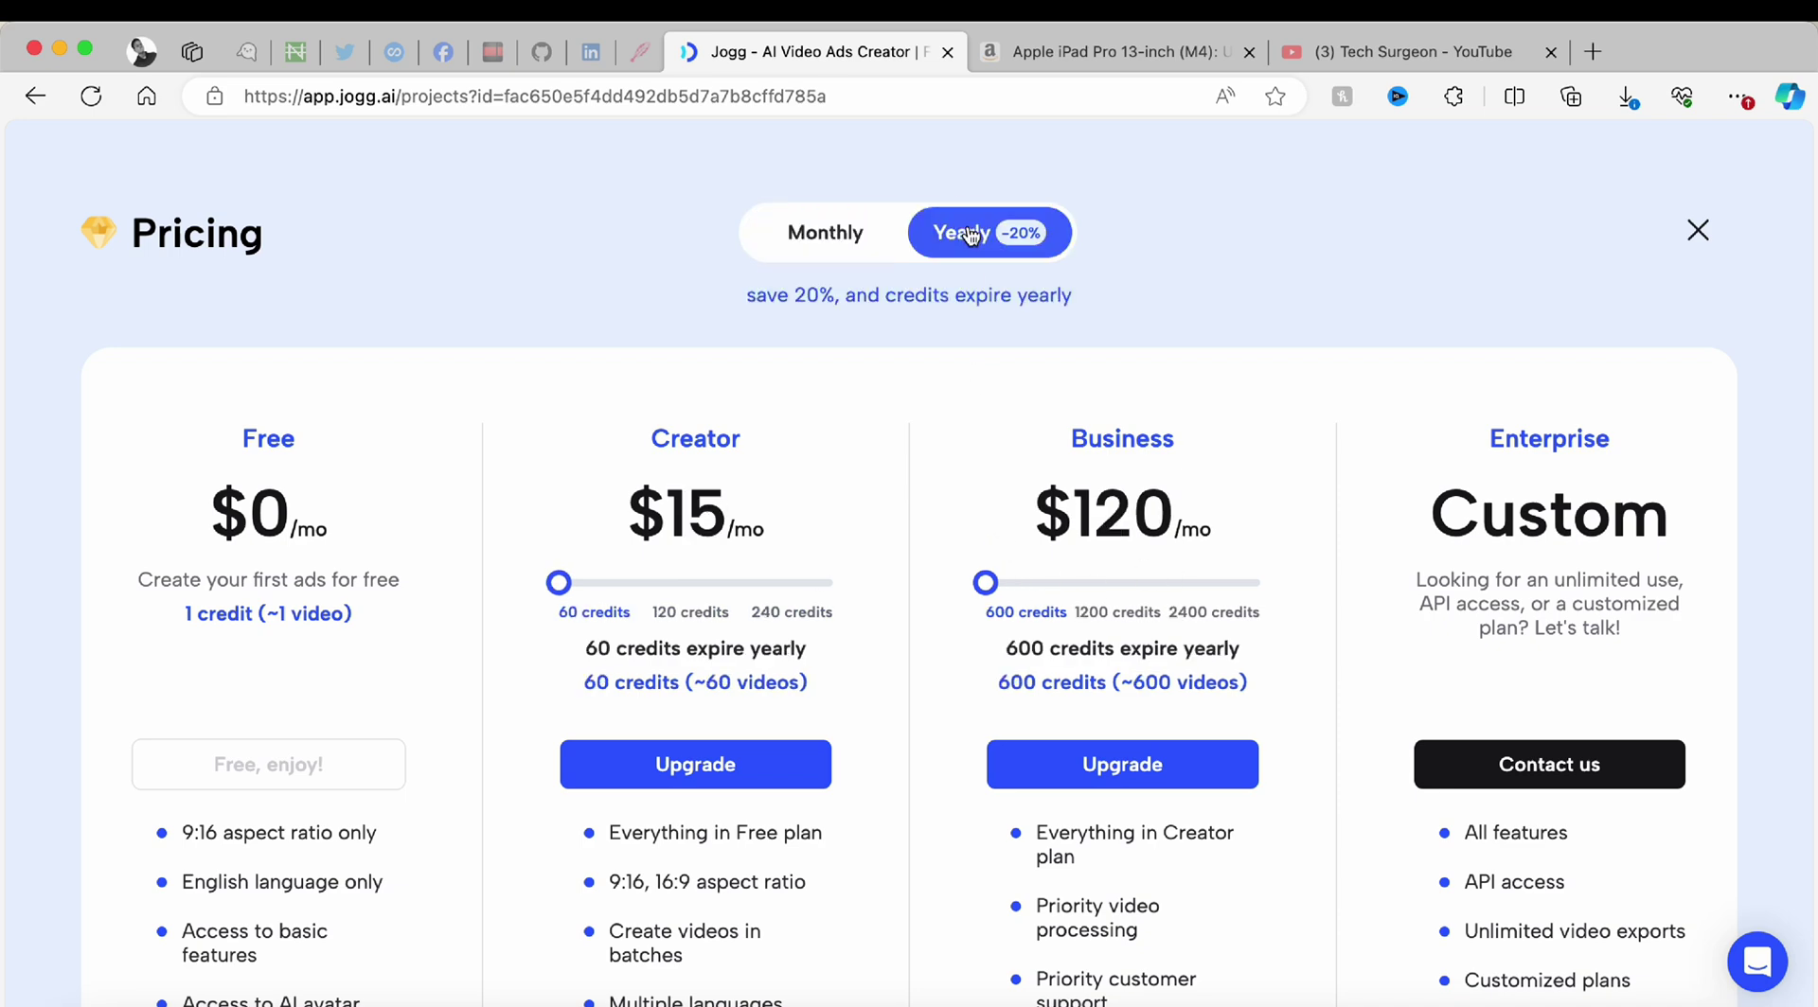
scroll(1493, 516, "down", 3)
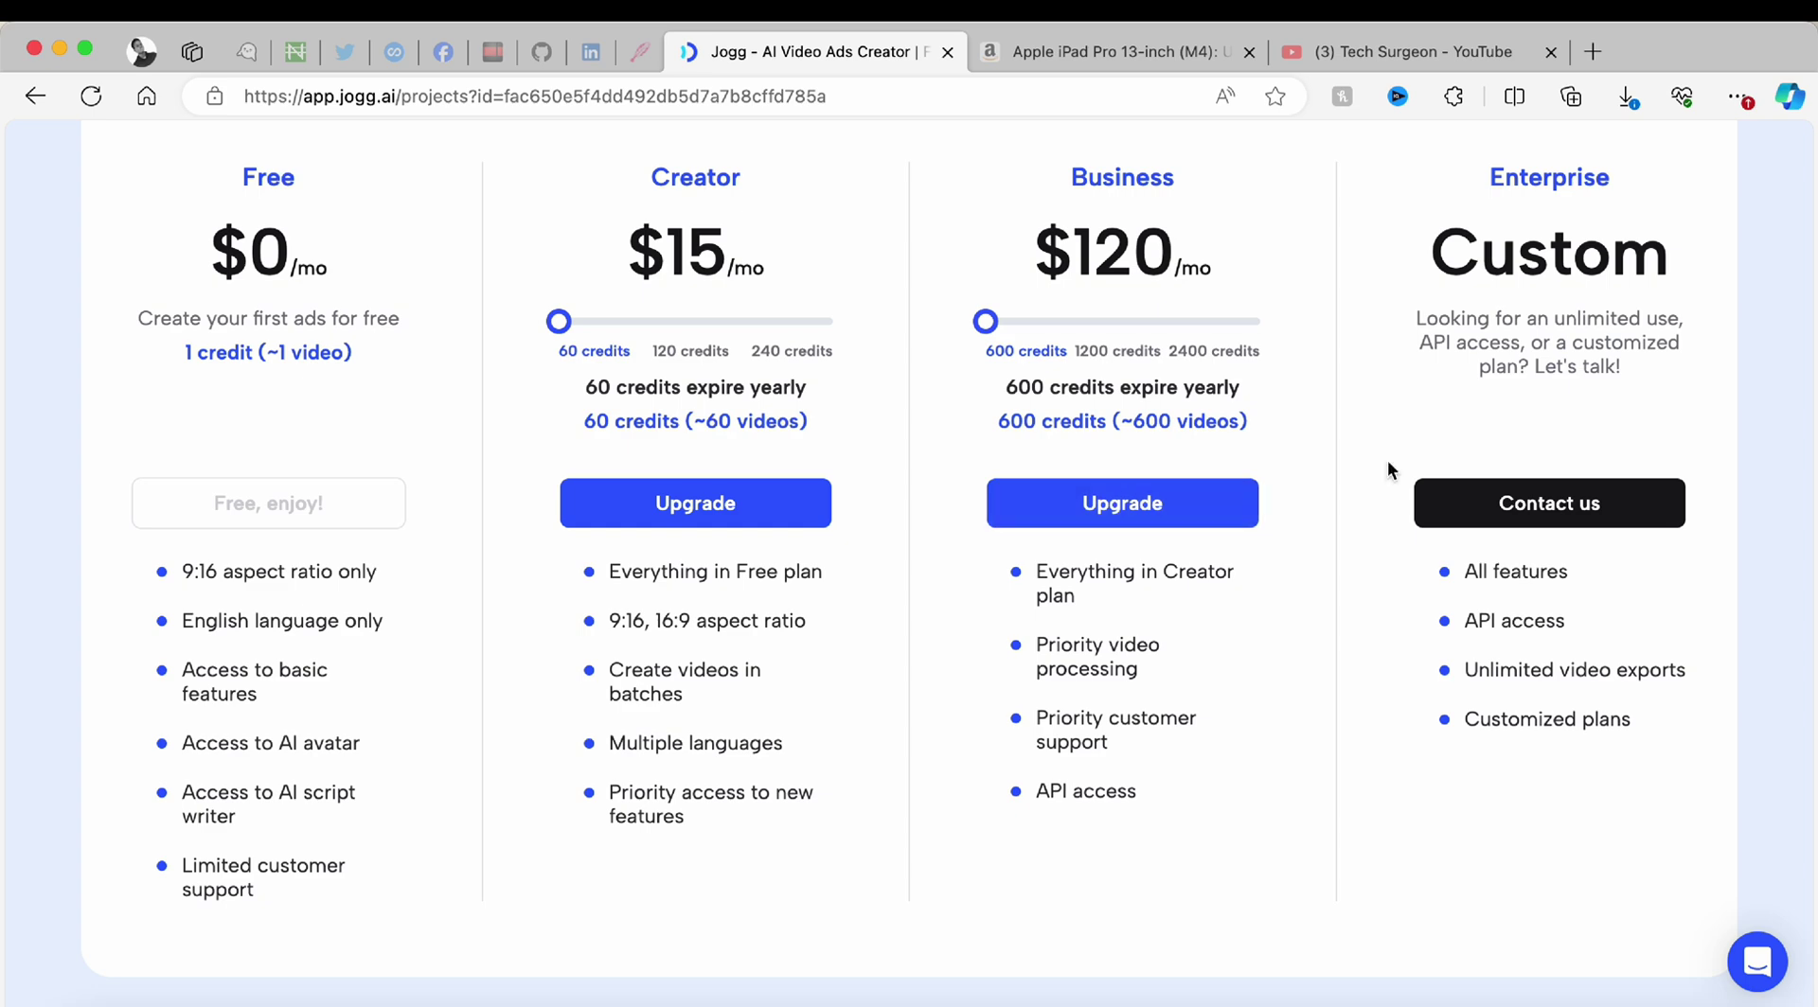
scroll(1388, 460, "up", 3)
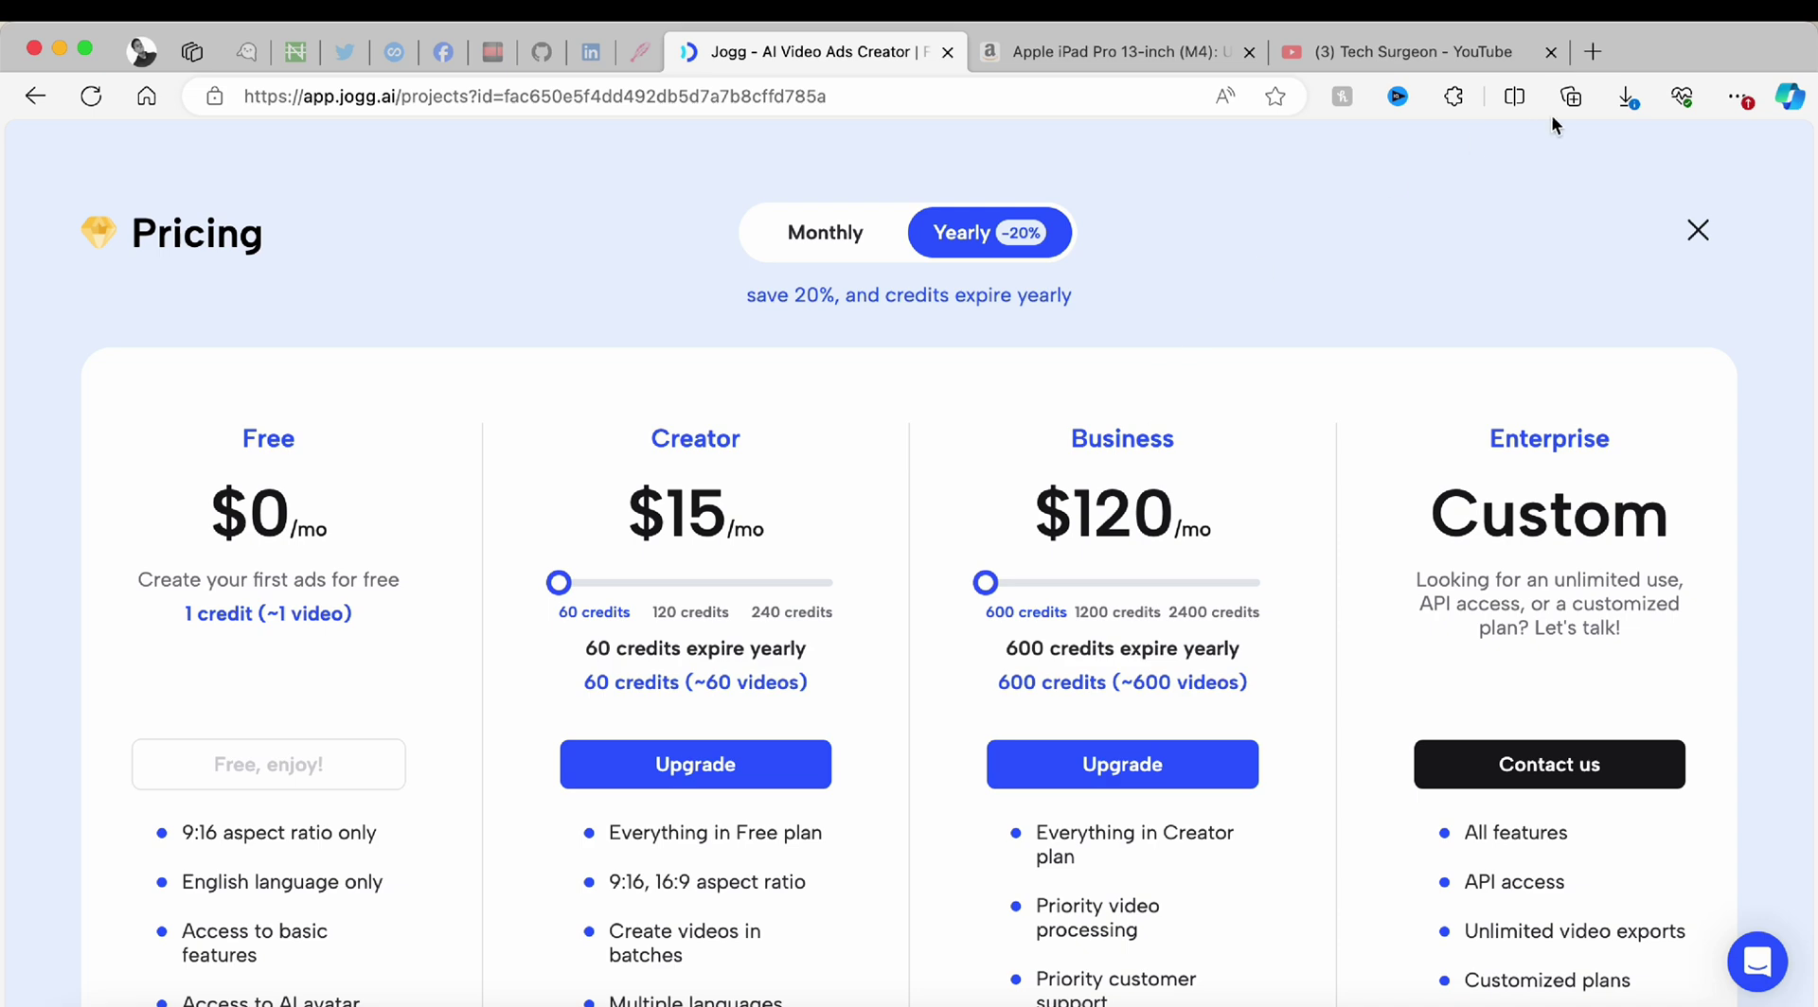
left_click(1428, 54)
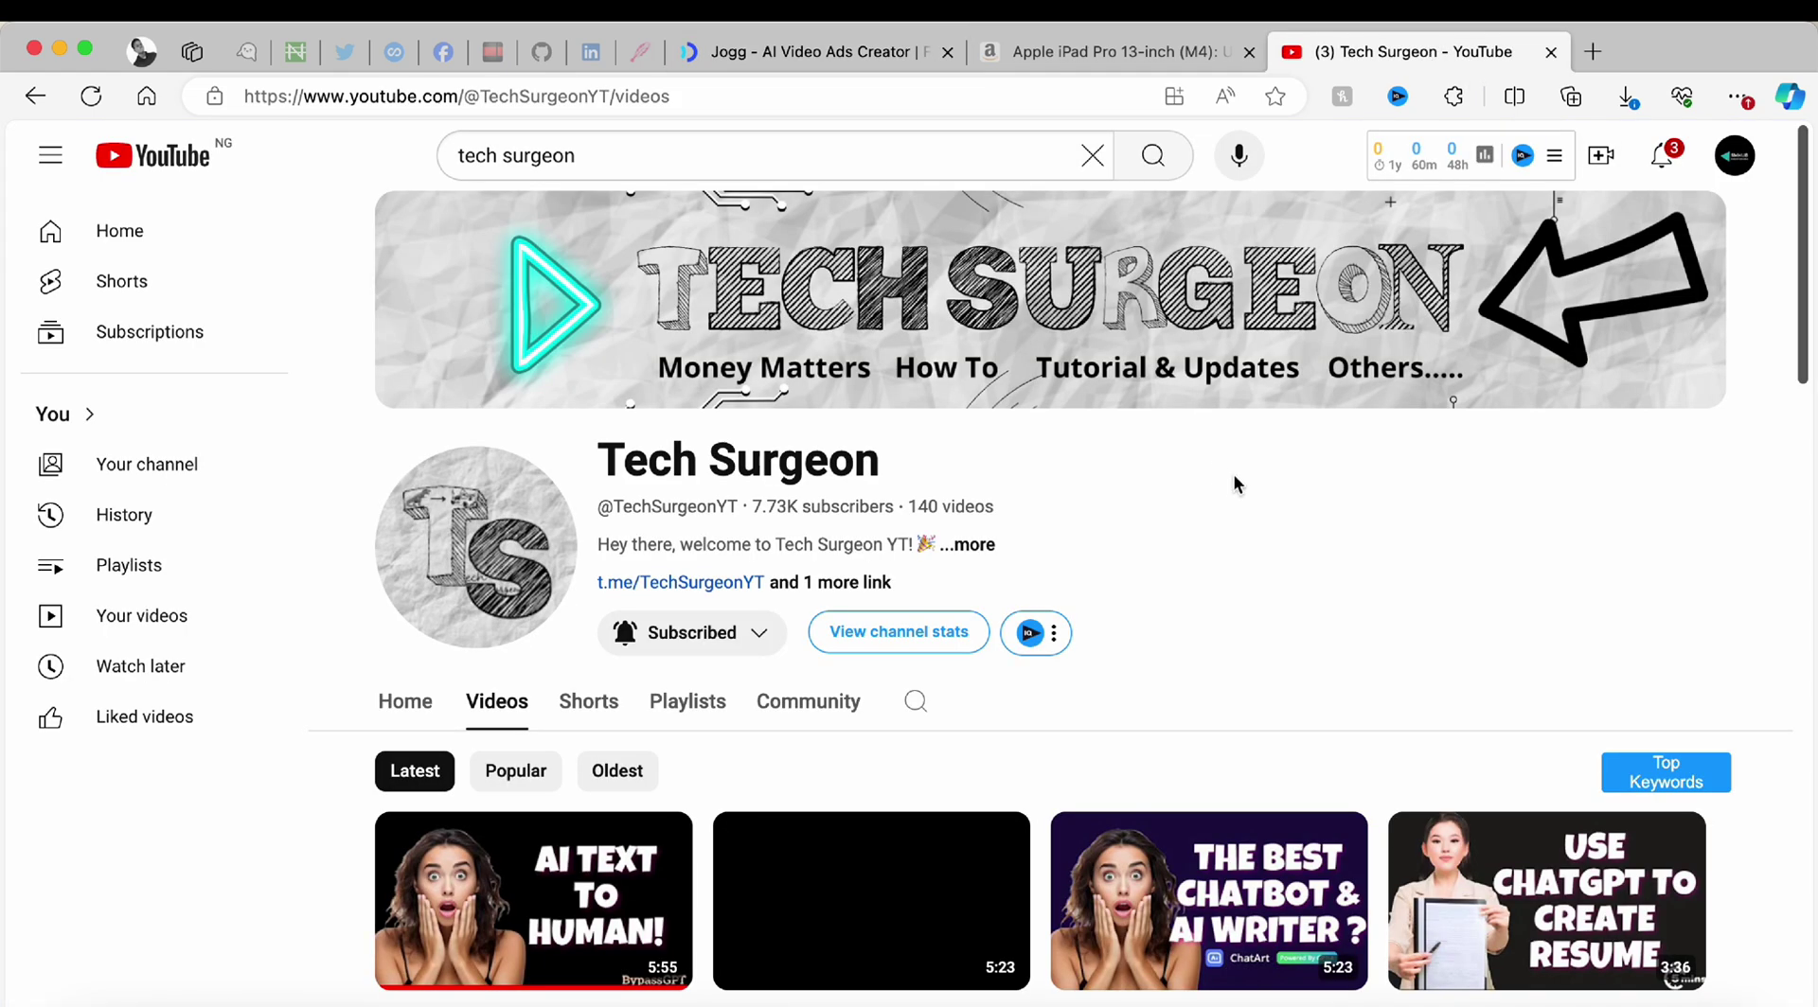